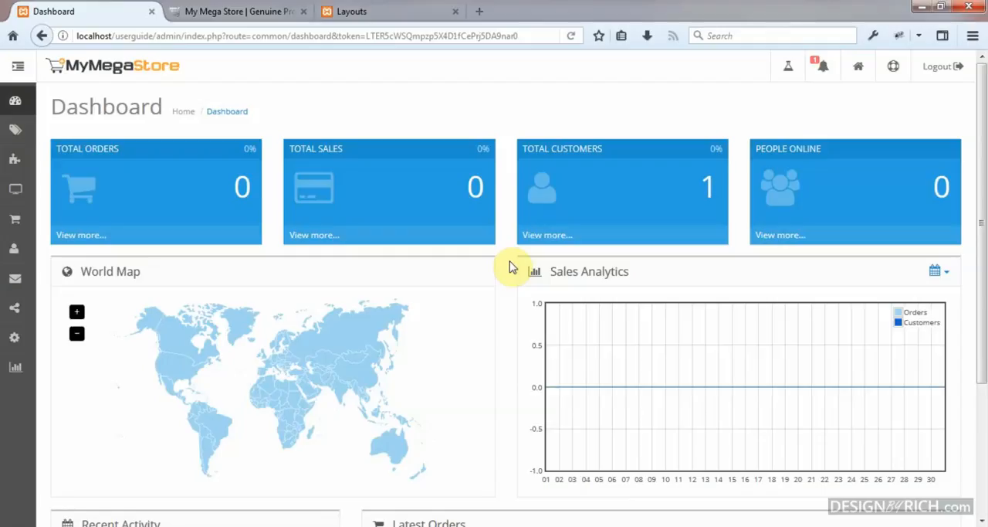
Step: Examine the storefront home page's banners, limited-time deals and category sections
{"action": "left_click", "coordinate": [236, 10]}
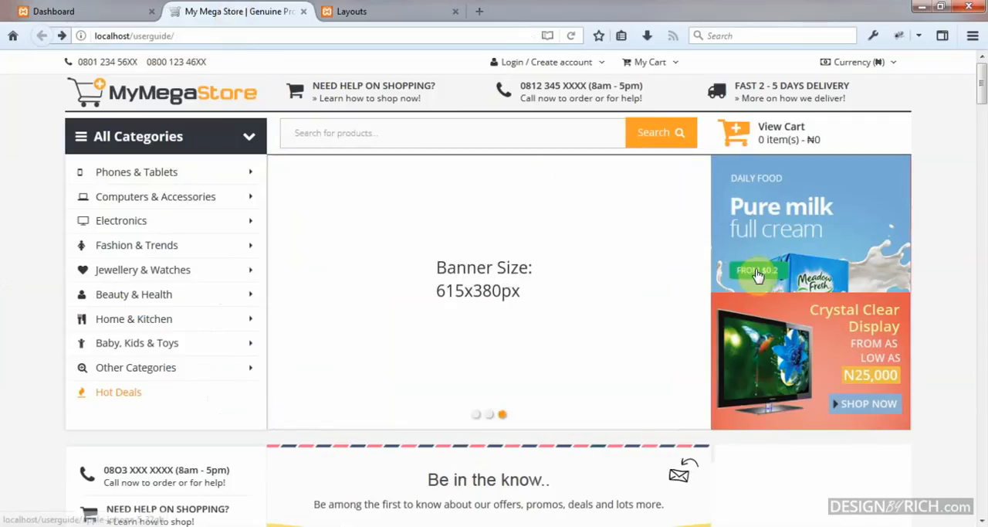
{"action": "scroll", "coordinate": [757, 278], "scroll_direction": "down", "scroll_amount": 2}
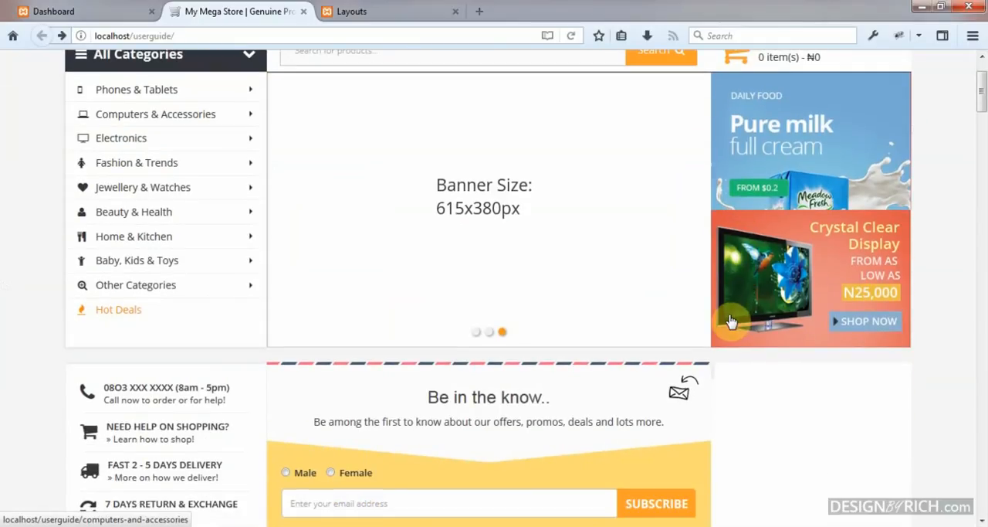
{"action": "scroll", "coordinate": [730, 321], "scroll_direction": "down", "scroll_amount": 2}
{"action": "scroll", "coordinate": [729, 320], "scroll_direction": "down", "scroll_amount": 4}
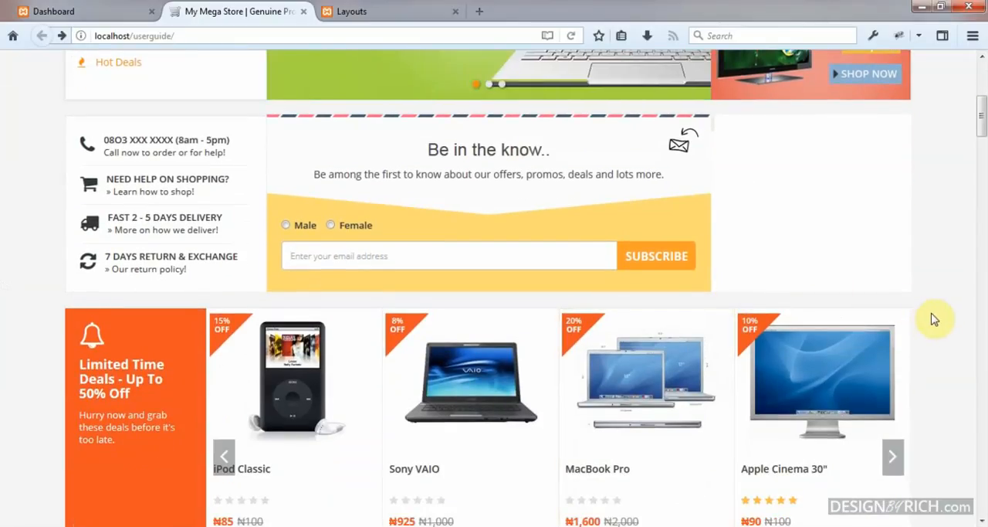
{"action": "scroll", "coordinate": [936, 318], "scroll_direction": "down", "scroll_amount": 4}
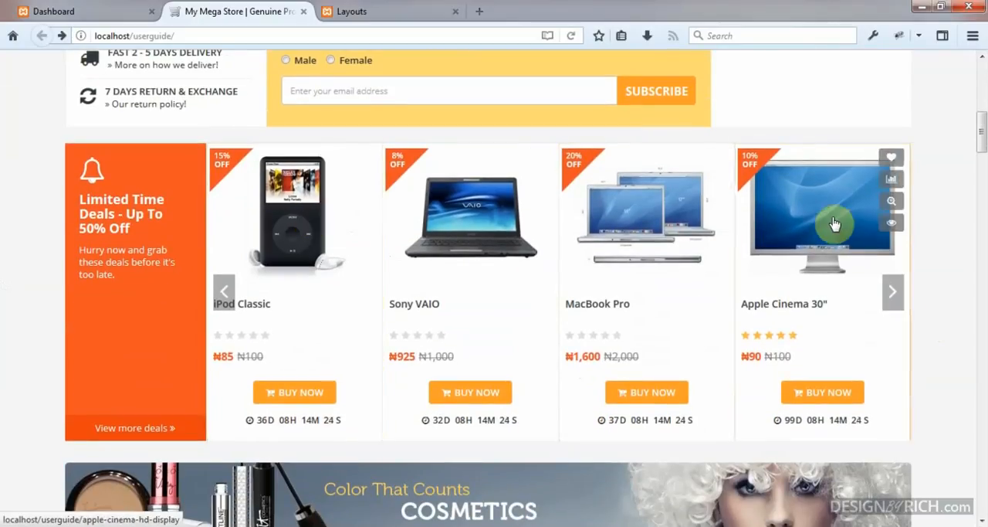
{"action": "scroll", "coordinate": [844, 272], "scroll_direction": "down", "scroll_amount": 8}
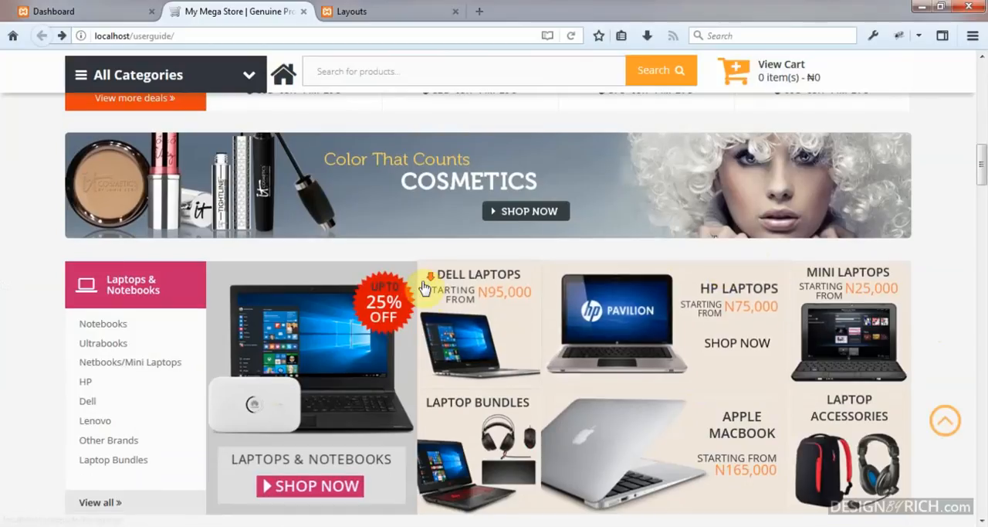
{"action": "scroll", "coordinate": [426, 280], "scroll_direction": "down", "scroll_amount": 4}
{"action": "scroll", "coordinate": [752, 174], "scroll_direction": "down", "scroll_amount": 6}
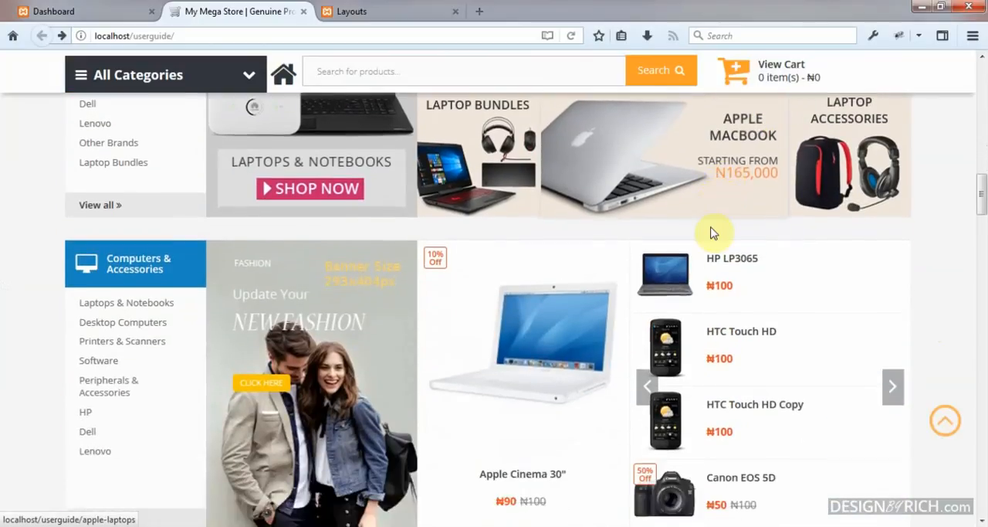
{"action": "scroll", "coordinate": [464, 255], "scroll_direction": "down", "scroll_amount": 4}
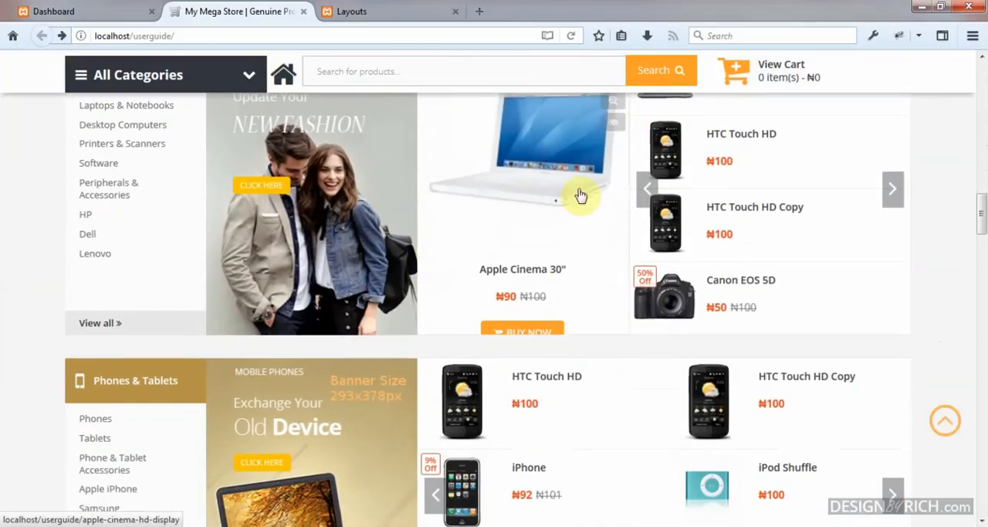
{"action": "scroll", "coordinate": [633, 327], "scroll_direction": "down", "scroll_amount": 2}
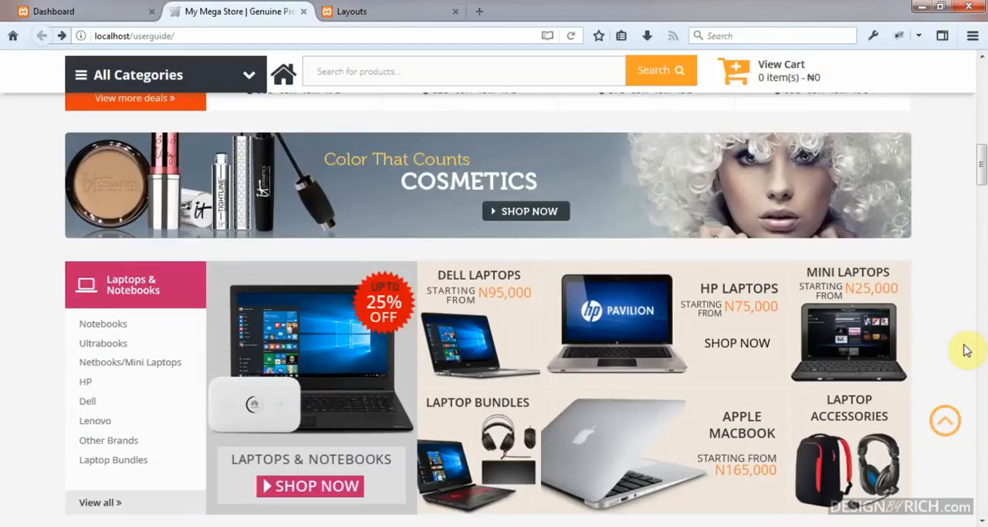
{"action": "scroll", "coordinate": [819, 342], "scroll_direction": "up", "scroll_amount": 2}
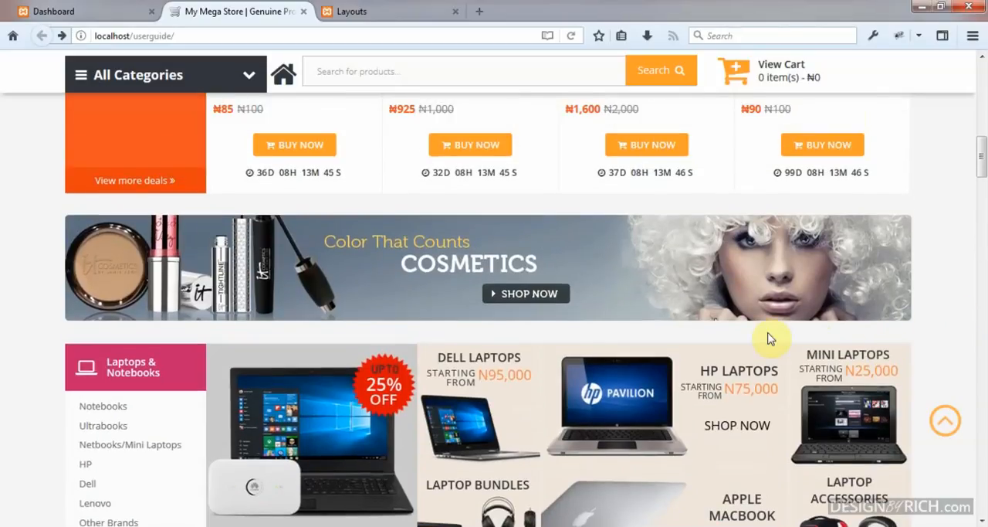
{"action": "scroll", "coordinate": [772, 338], "scroll_direction": "up", "scroll_amount": 1}
{"action": "scroll", "coordinate": [770, 337], "scroll_direction": "up", "scroll_amount": 3}
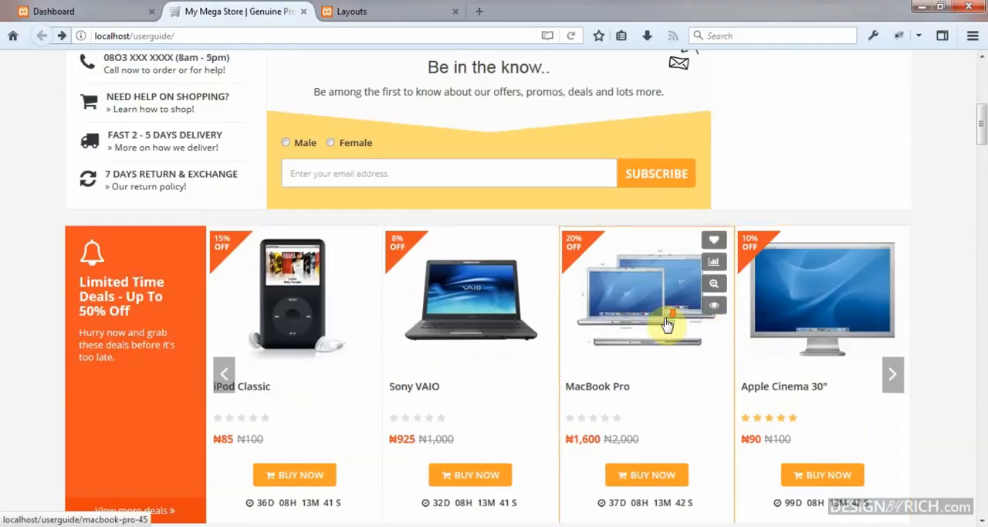
{"action": "scroll", "coordinate": [264, 145], "scroll_direction": "up", "scroll_amount": 5}
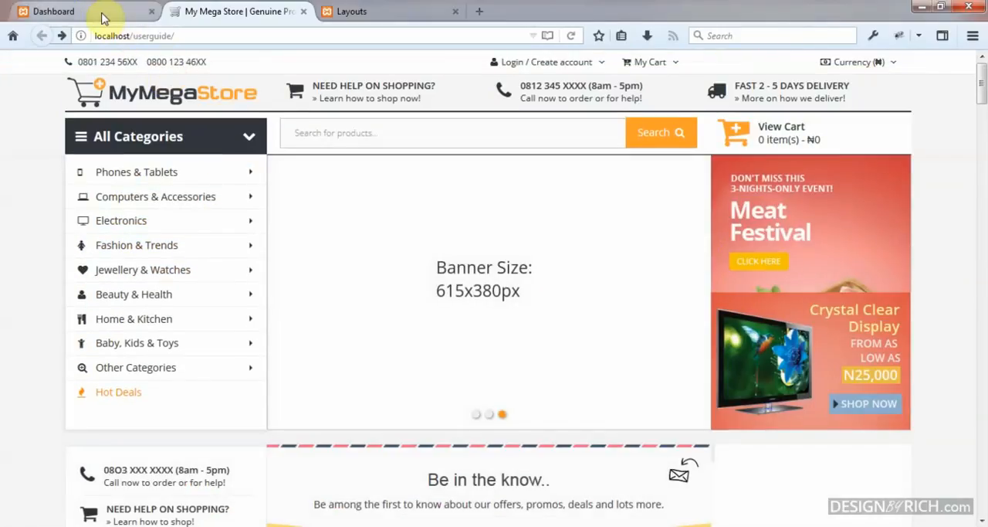
Step: Return to the store admin and list the extensions of type Modules
{"action": "left_click", "coordinate": [104, 14]}
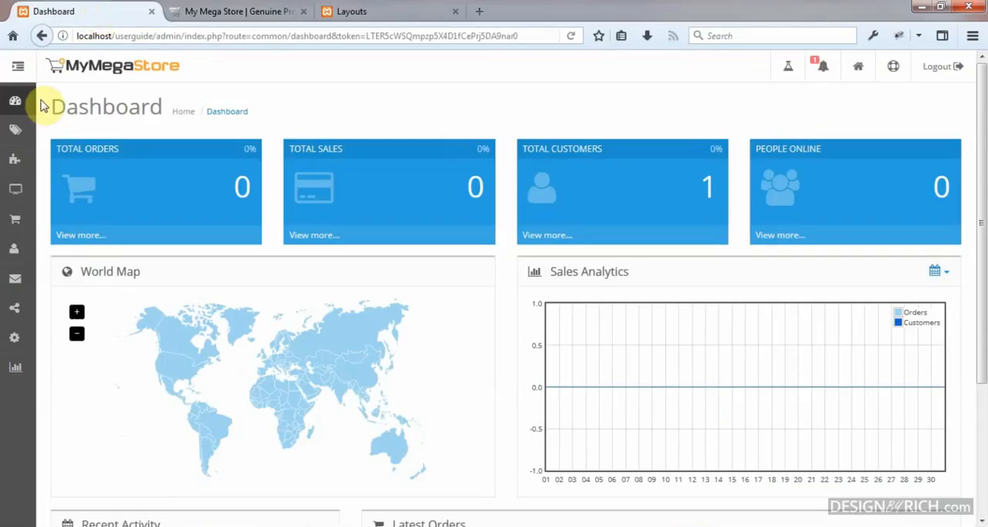
{"action": "left_click", "coordinate": [19, 70]}
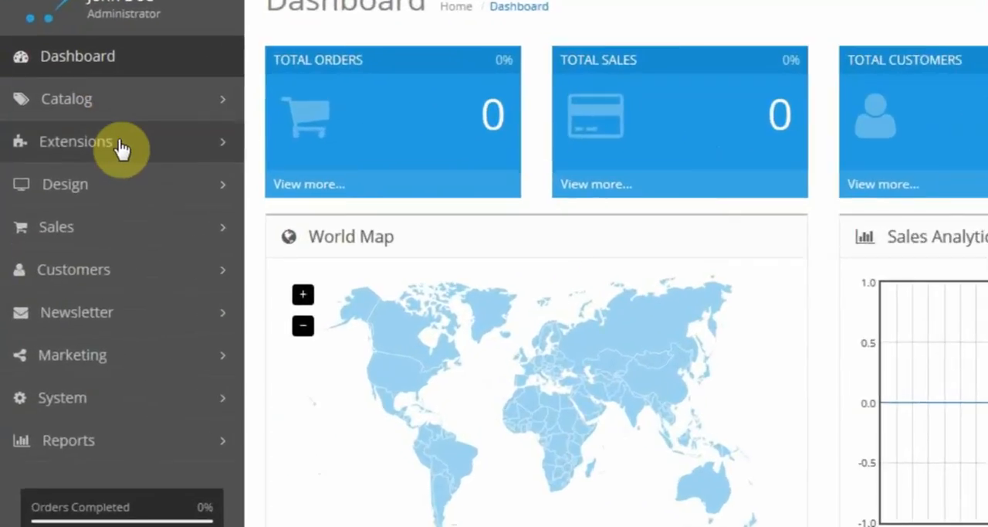
{"action": "left_click", "coordinate": [120, 148]}
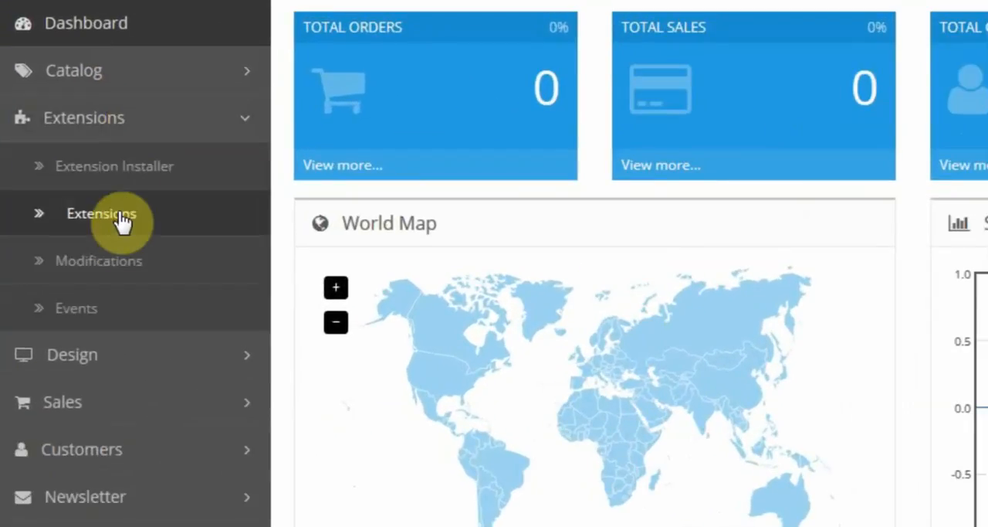
{"action": "left_click", "coordinate": [122, 218]}
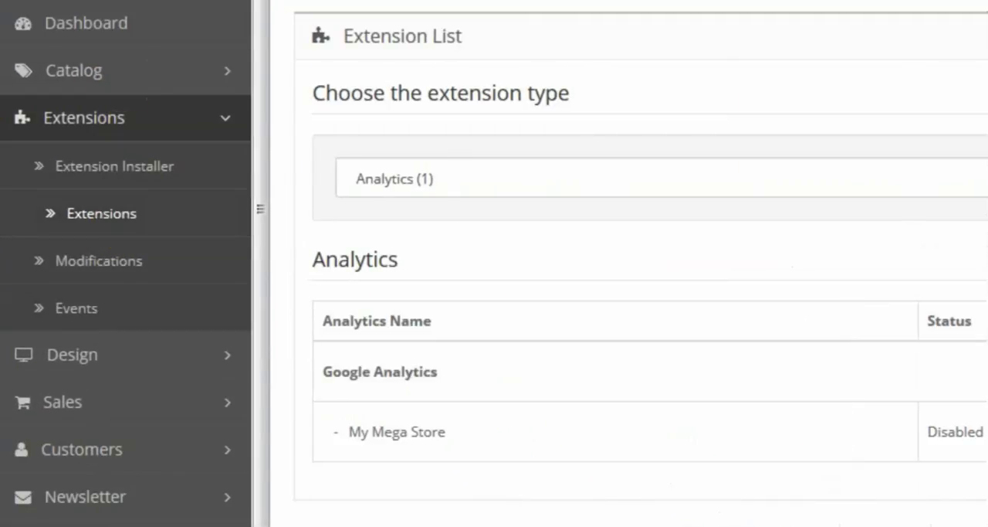
{"action": "left_click", "coordinate": [357, 195]}
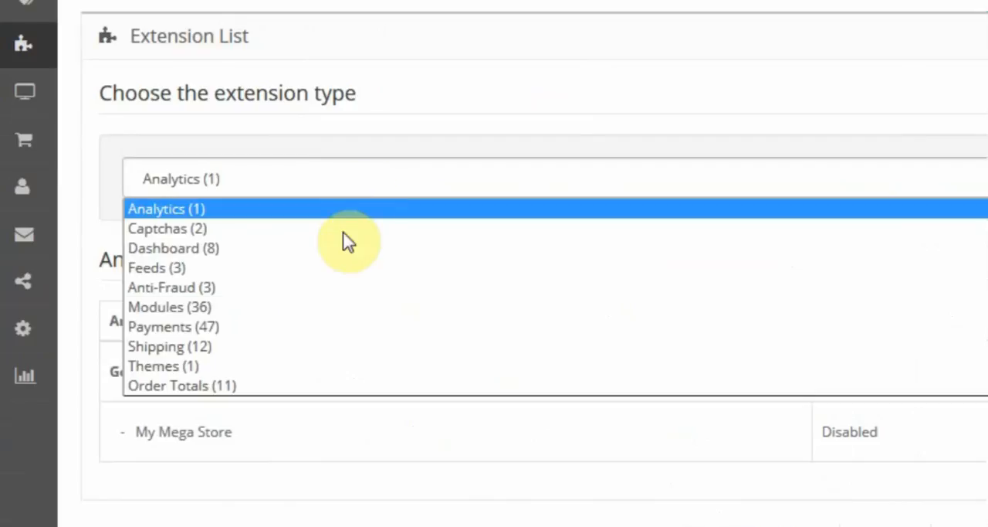
{"action": "left_click", "coordinate": [322, 309]}
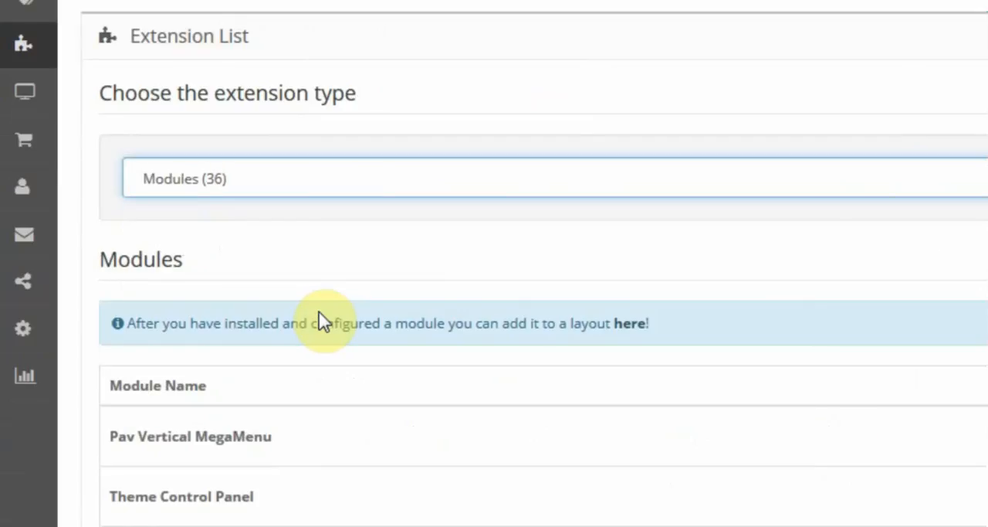
Step: Start a new Pav Home Page Builder module from the module list
{"action": "scroll", "coordinate": [323, 321], "scroll_direction": "down", "scroll_amount": 2}
{"action": "scroll", "coordinate": [324, 322], "scroll_direction": "up", "scroll_amount": 1}
{"action": "scroll", "coordinate": [324, 322], "scroll_direction": "down", "scroll_amount": 4}
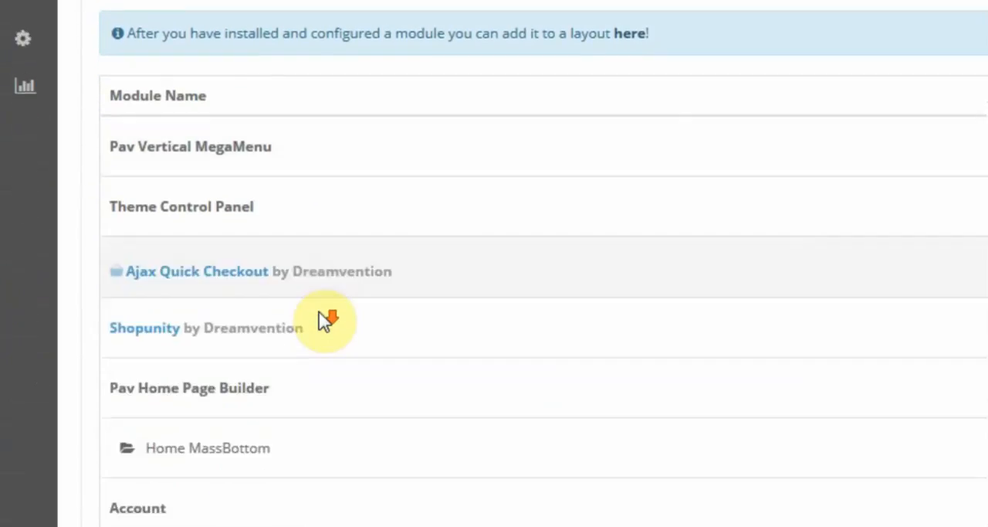
{"action": "scroll", "coordinate": [325, 321], "scroll_direction": "down", "scroll_amount": 1}
{"action": "scroll", "coordinate": [324, 321], "scroll_direction": "down", "scroll_amount": 1}
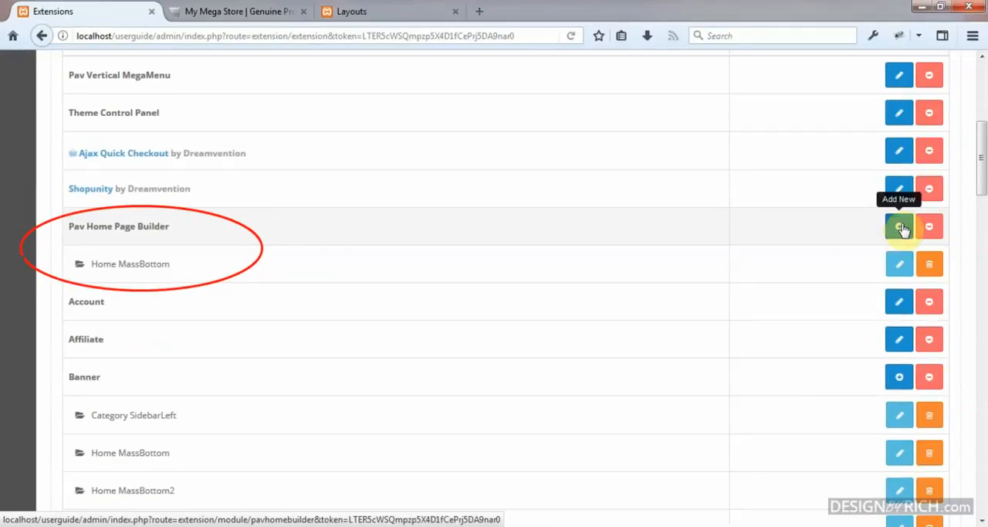
{"action": "left_click", "coordinate": [901, 227]}
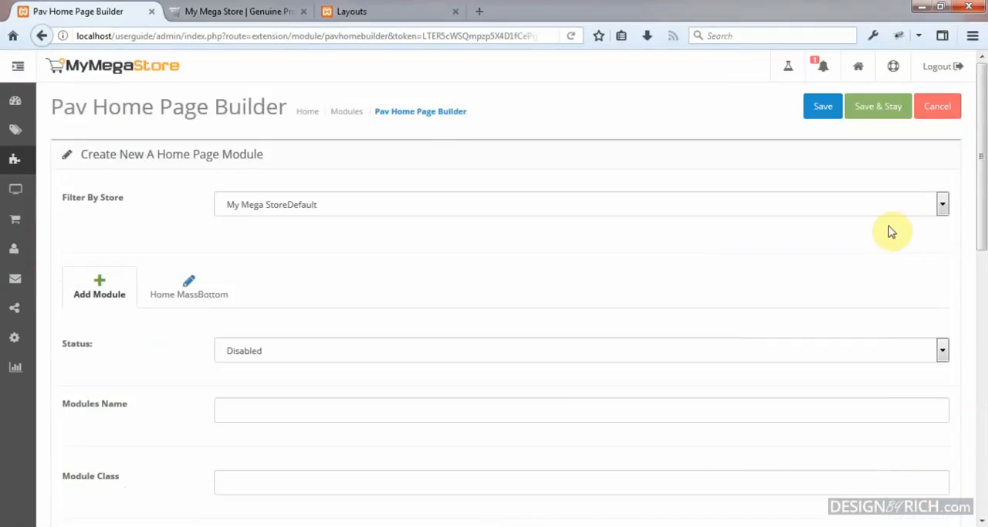
Step: Set the new home page module's status to Enabled
{"action": "scroll", "coordinate": [594, 244], "scroll_direction": "down", "scroll_amount": 2}
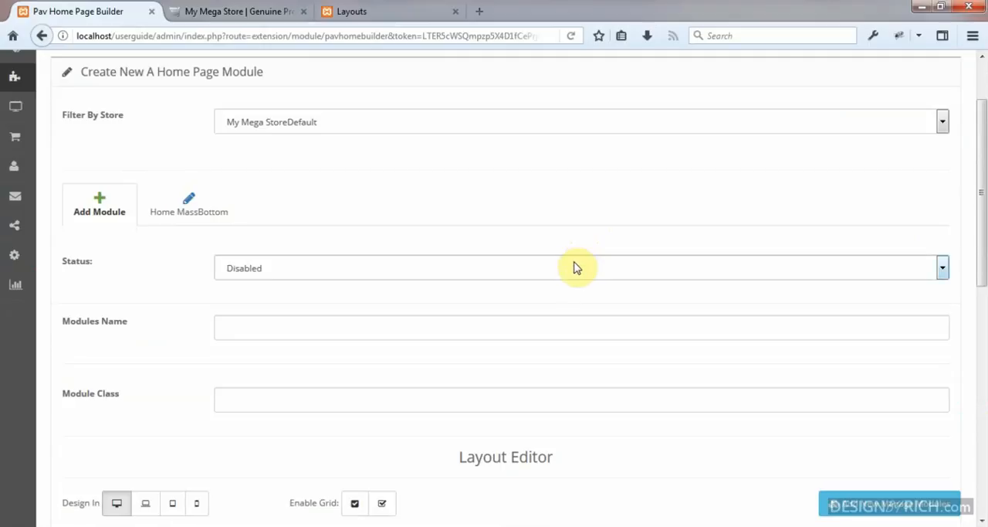
{"action": "left_click", "coordinate": [573, 268]}
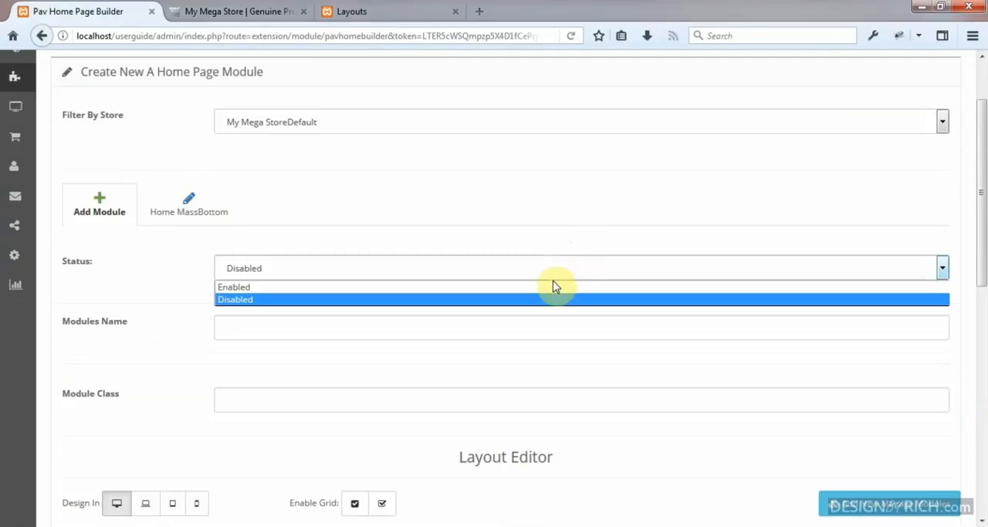
{"action": "left_click", "coordinate": [552, 281]}
{"action": "left_click", "coordinate": [552, 271]}
{"action": "left_click", "coordinate": [544, 284]}
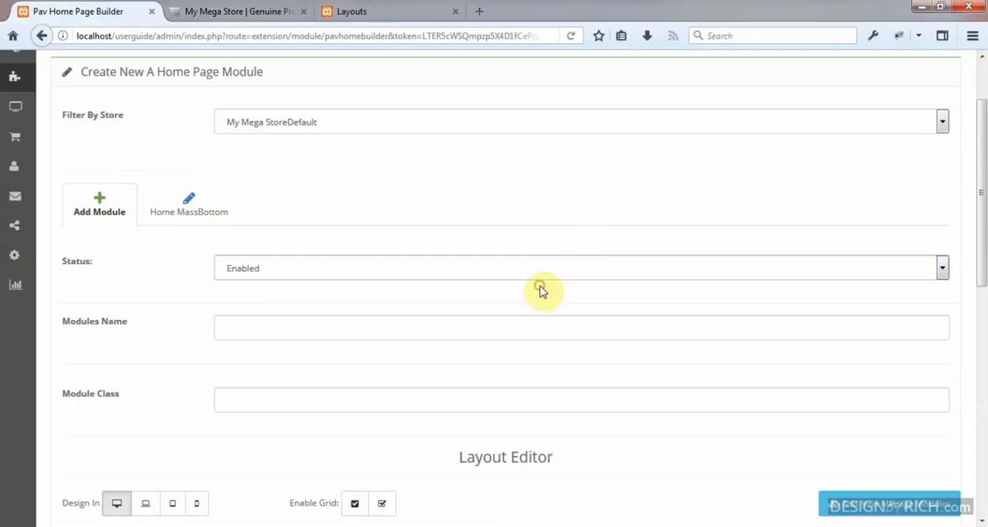
Step: Name the module Home MassBottom2 and leave its module class empty
{"action": "scroll", "coordinate": [540, 291], "scroll_direction": "down", "scroll_amount": 2}
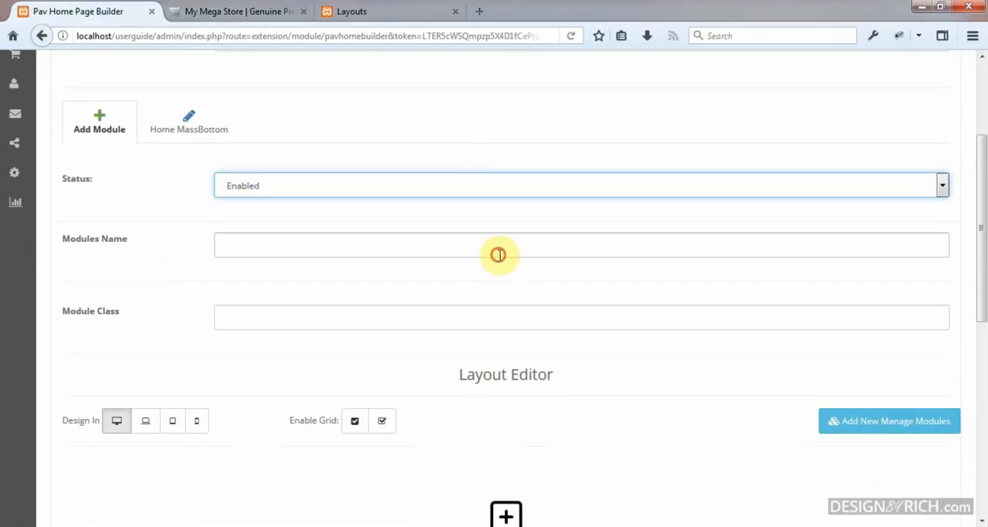
{"action": "left_click", "coordinate": [498, 255]}
{"action": "type", "text": "H"}
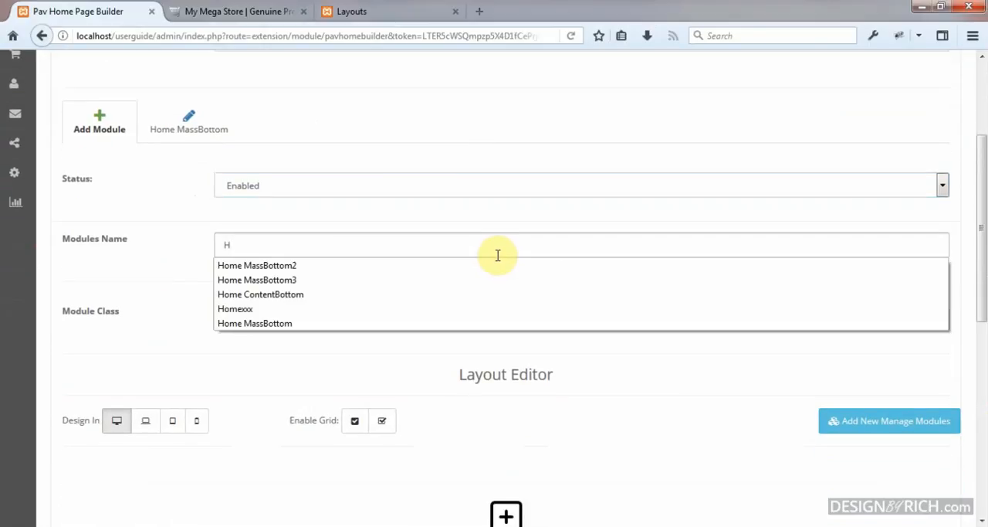
{"action": "type", "text": "q"}
{"action": "key", "text": "BackSpace"}
{"action": "left_click", "coordinate": [465, 267]}
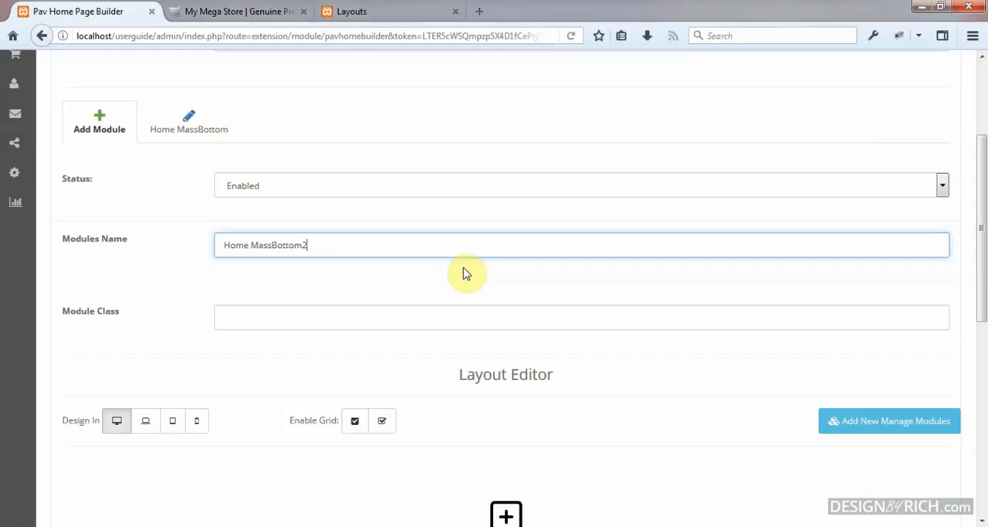
{"action": "left_click", "coordinate": [430, 313]}
{"action": "scroll", "coordinate": [430, 309], "scroll_direction": "down", "scroll_amount": 2}
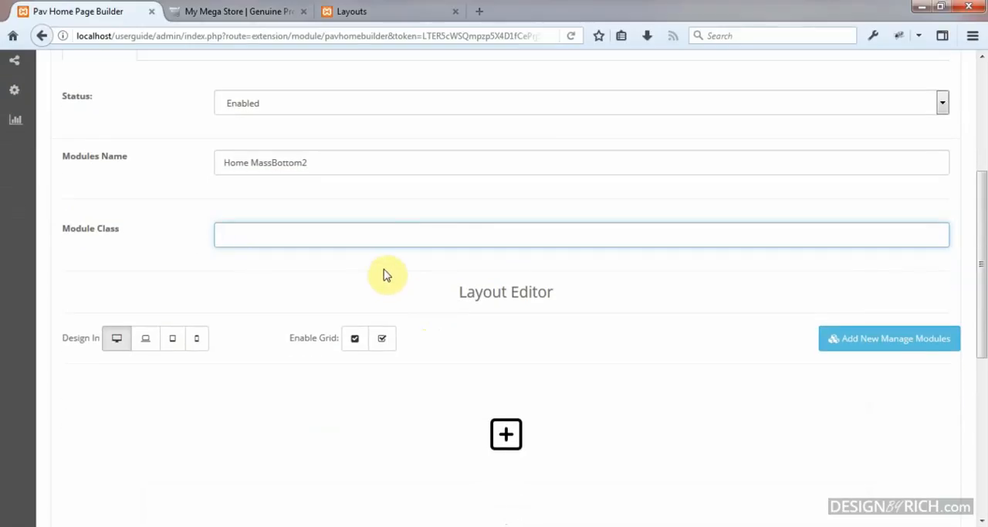
{"action": "left_click", "coordinate": [391, 247]}
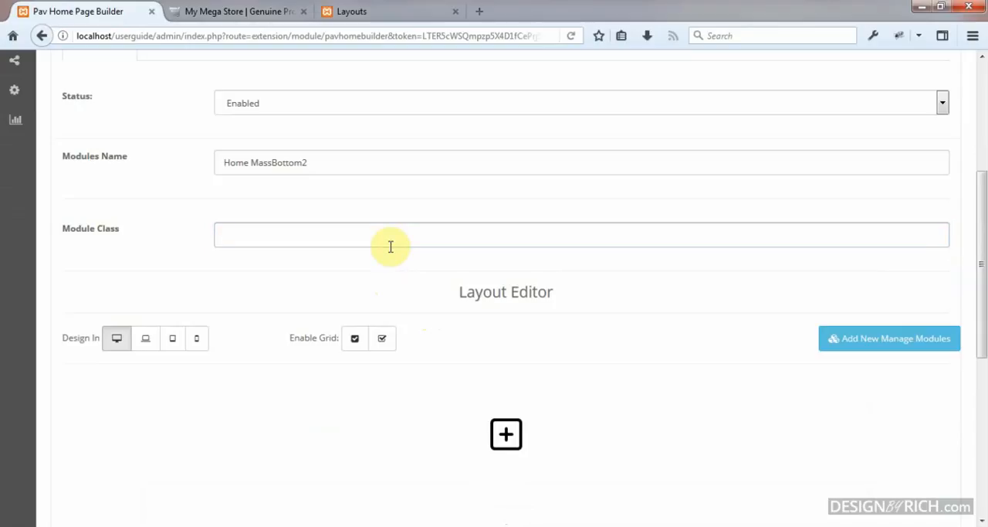
{"action": "left_click", "coordinate": [418, 238]}
Step: Add a row containing one column in the layout editor and enable the grid overlay
{"action": "scroll", "coordinate": [424, 238], "scroll_direction": "down", "scroll_amount": 2}
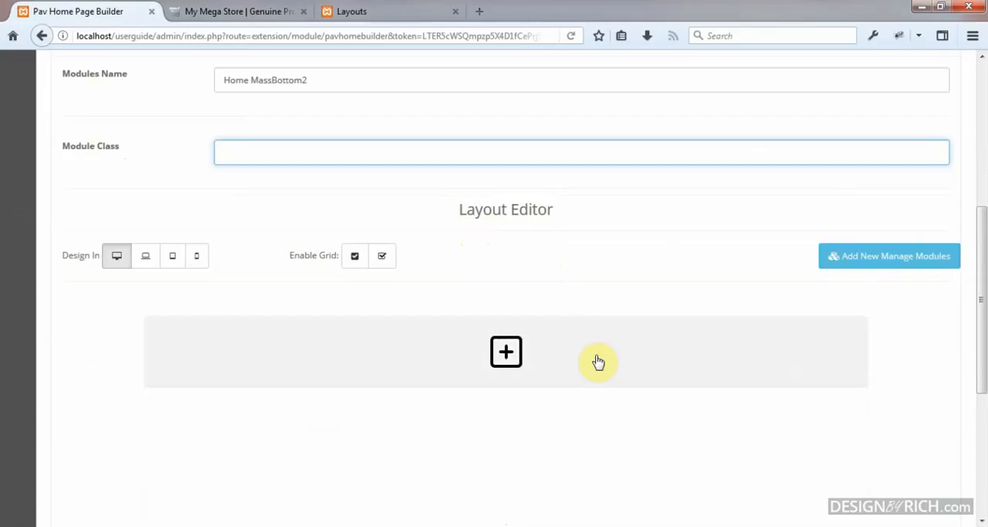
{"action": "left_click", "coordinate": [506, 353]}
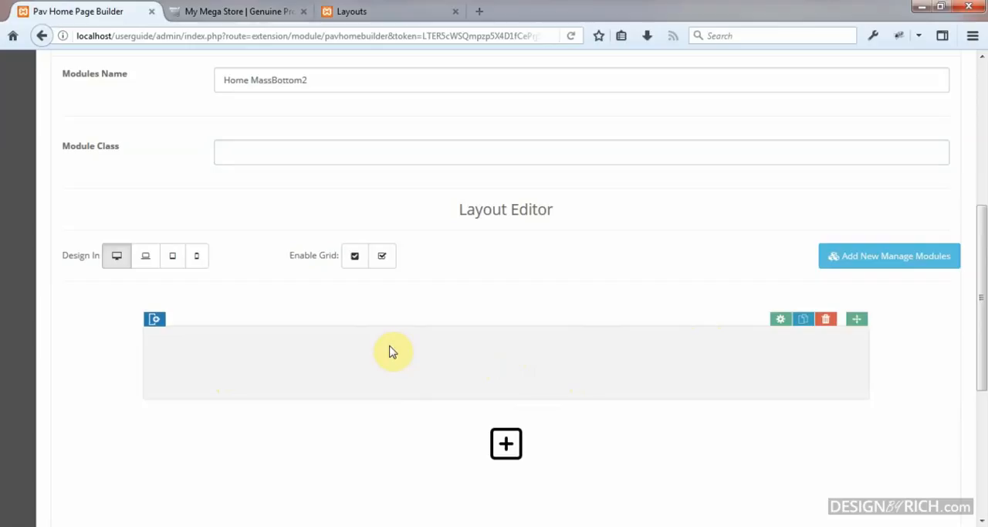
{"action": "left_click", "coordinate": [157, 319]}
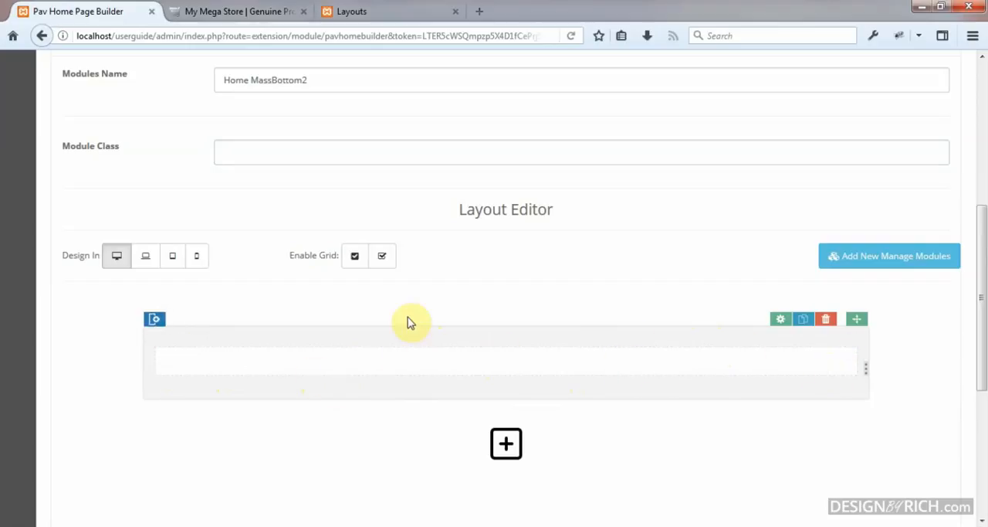
{"action": "left_click", "coordinate": [358, 260]}
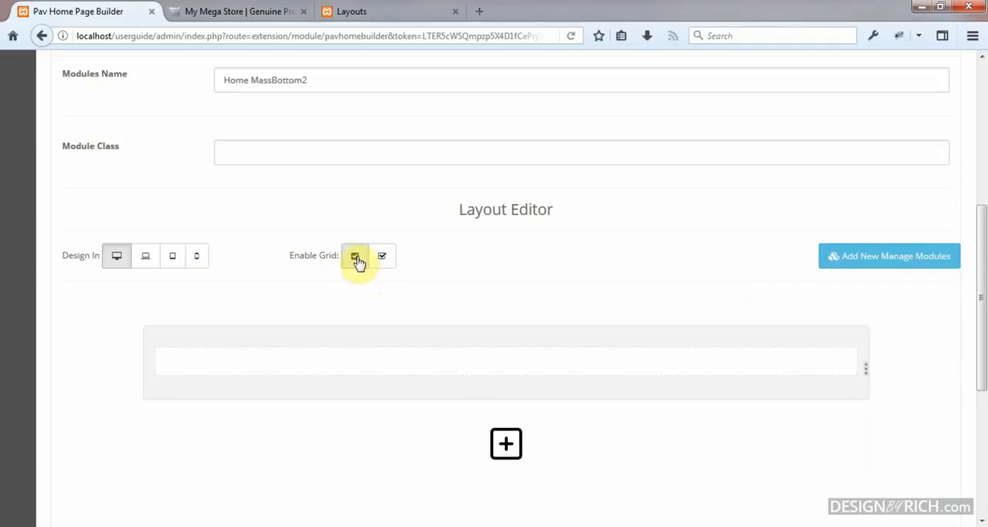
{"action": "left_click", "coordinate": [357, 261]}
{"action": "scroll", "coordinate": [357, 261], "scroll_direction": "down", "scroll_amount": 2}
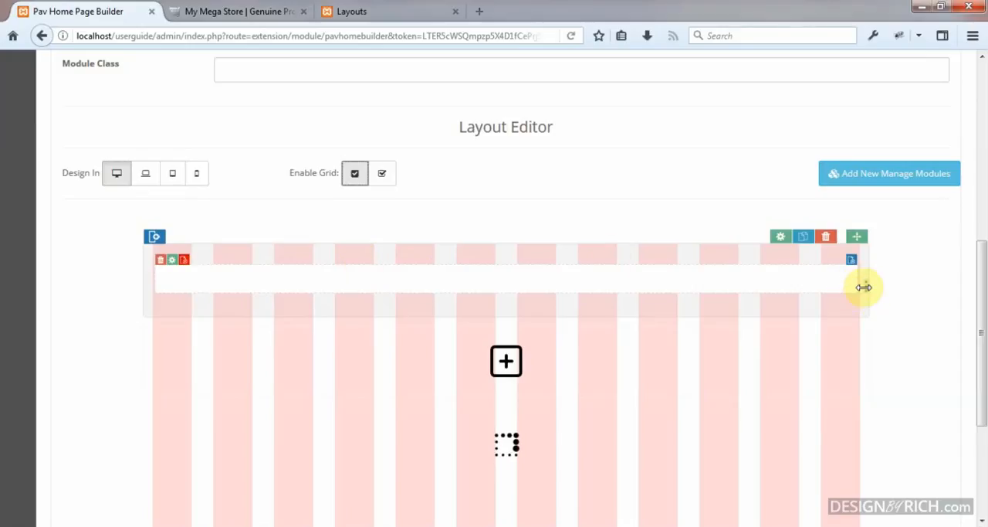
Step: Narrow the column to half the row, six grid columns wide, and add a second column beside it
{"action": "left_click_drag", "start_coordinate": [863, 287], "coordinate": [524, 300]}
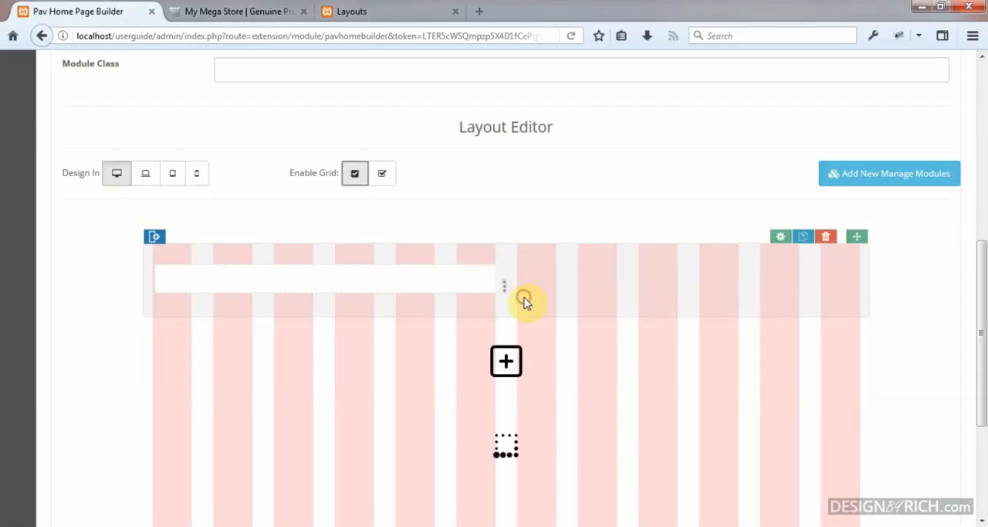
{"action": "mouse_move", "coordinate": [261, 291]}
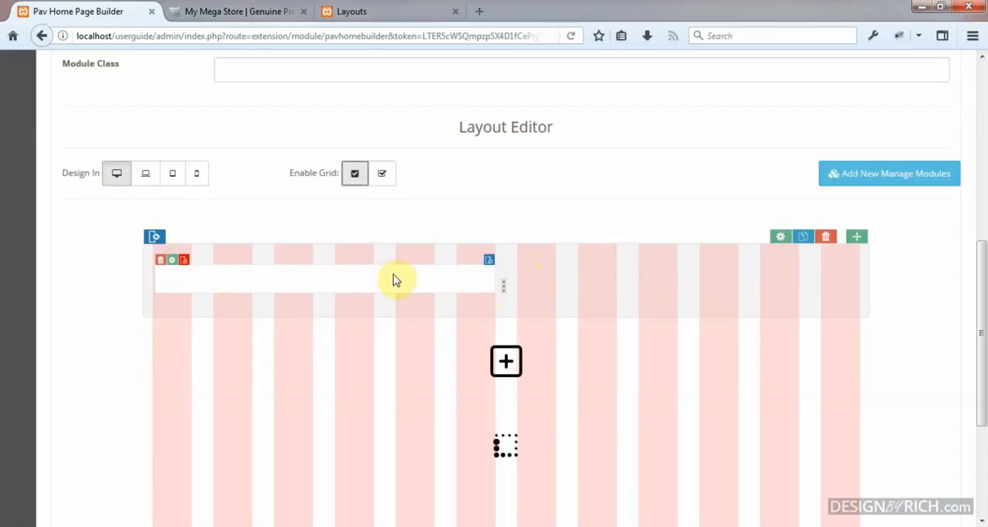
{"action": "left_click", "coordinate": [156, 239]}
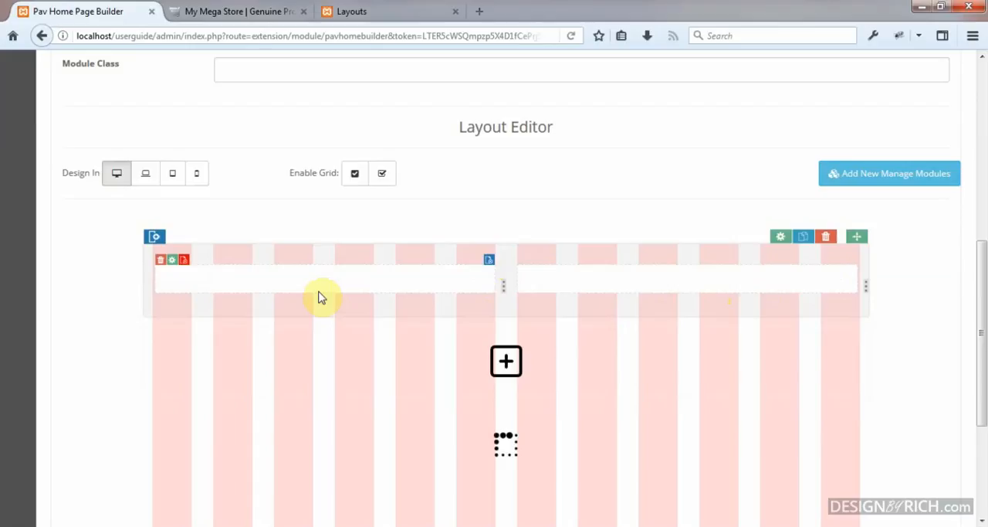
Step: In the medium-device desktop layout, widen both columns to six grid columns each so they fill the row side by side
{"action": "left_click", "coordinate": [152, 180]}
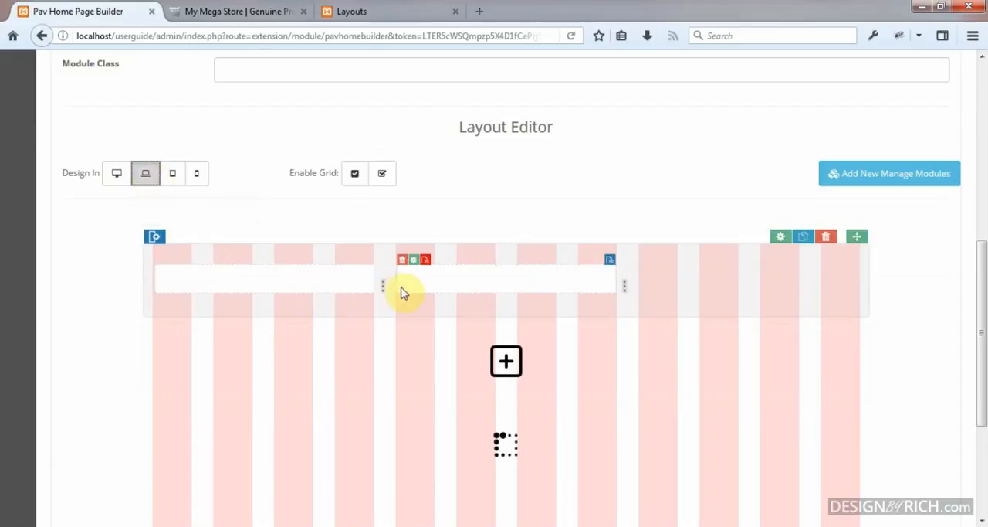
{"action": "left_click_drag", "start_coordinate": [382, 287], "coordinate": [525, 285]}
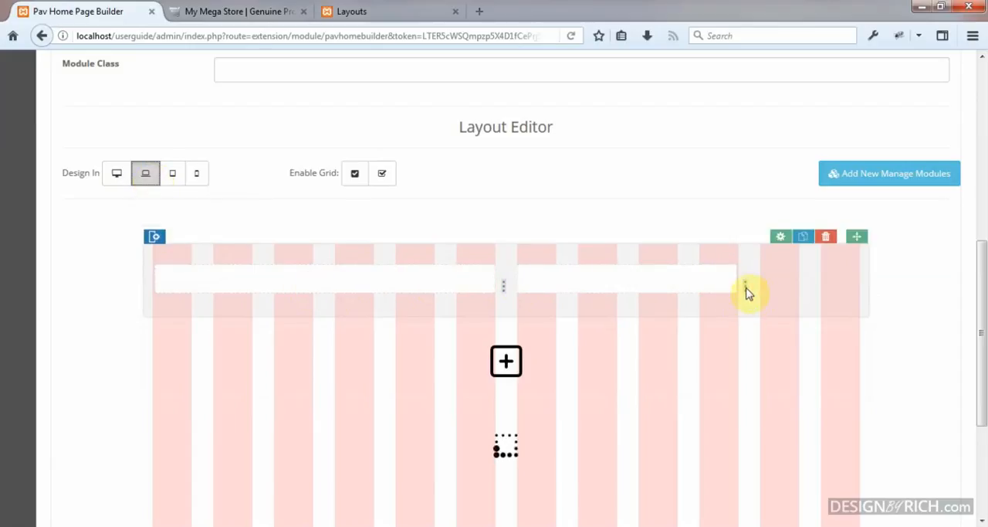
{"action": "left_click_drag", "start_coordinate": [745, 283], "coordinate": [882, 283]}
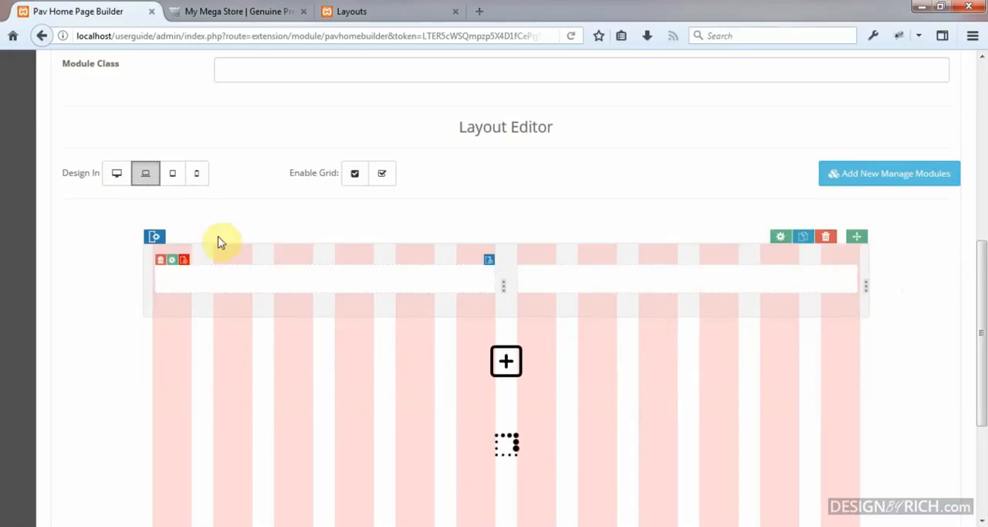
Step: In the tablet layout, widen both columns to the full twelve-column row width so they stack
{"action": "left_click", "coordinate": [179, 178]}
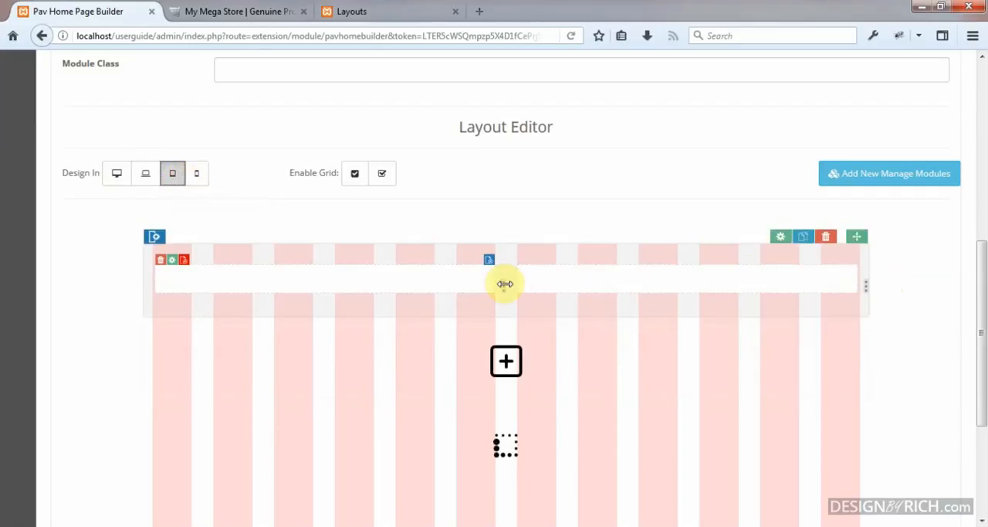
{"action": "left_click_drag", "start_coordinate": [505, 284], "coordinate": [889, 301]}
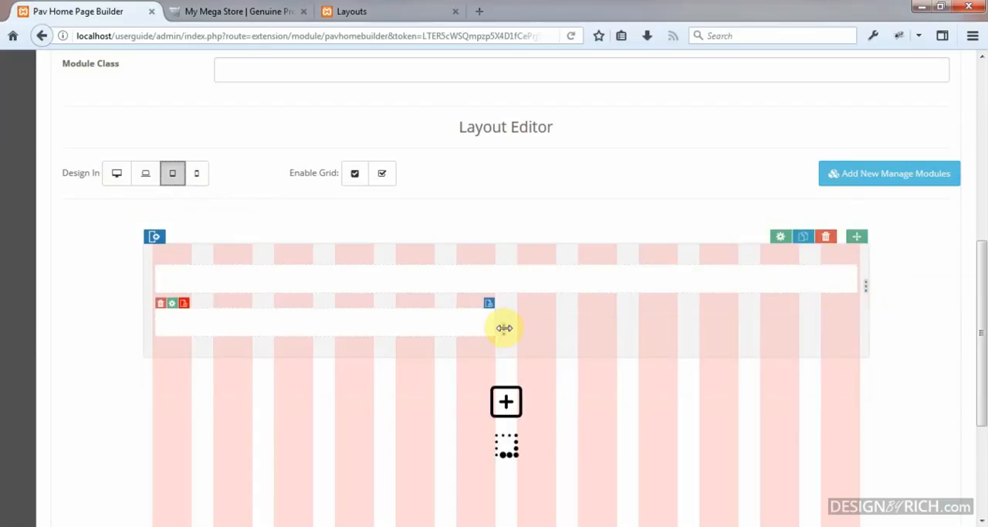
{"action": "left_click_drag", "start_coordinate": [504, 327], "coordinate": [891, 337]}
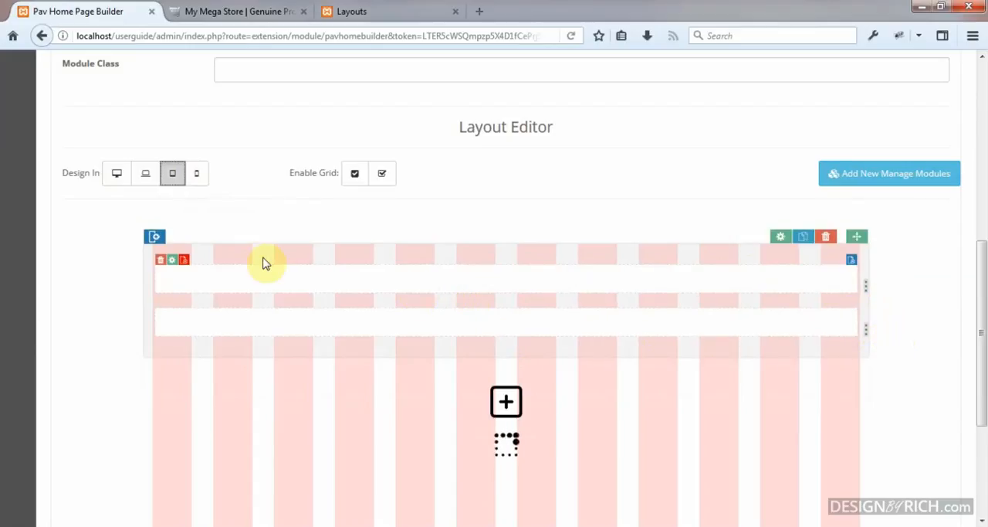
Step: Check the phone and medium-desktop layouts, return to the large-desktop layout and turn off the grid overlay
{"action": "left_click", "coordinate": [200, 177]}
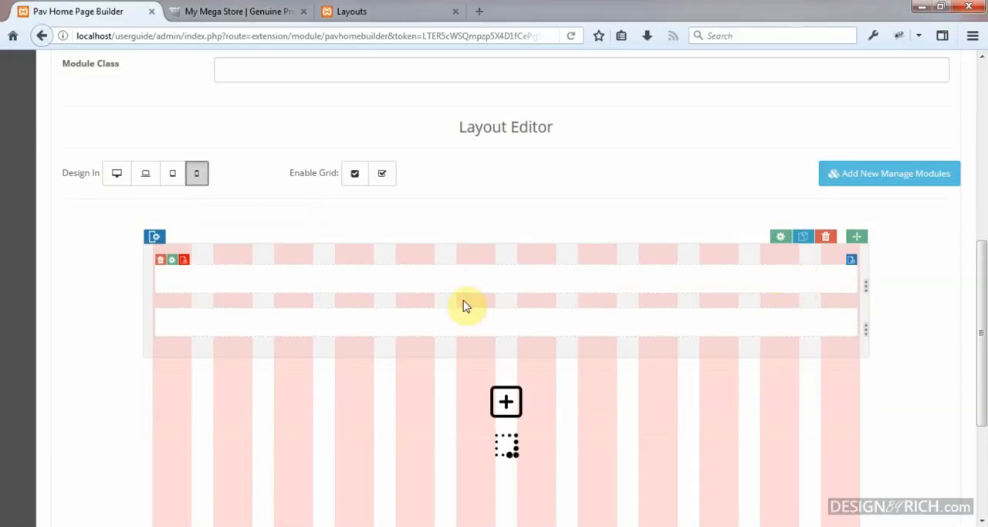
{"action": "left_click", "coordinate": [139, 175]}
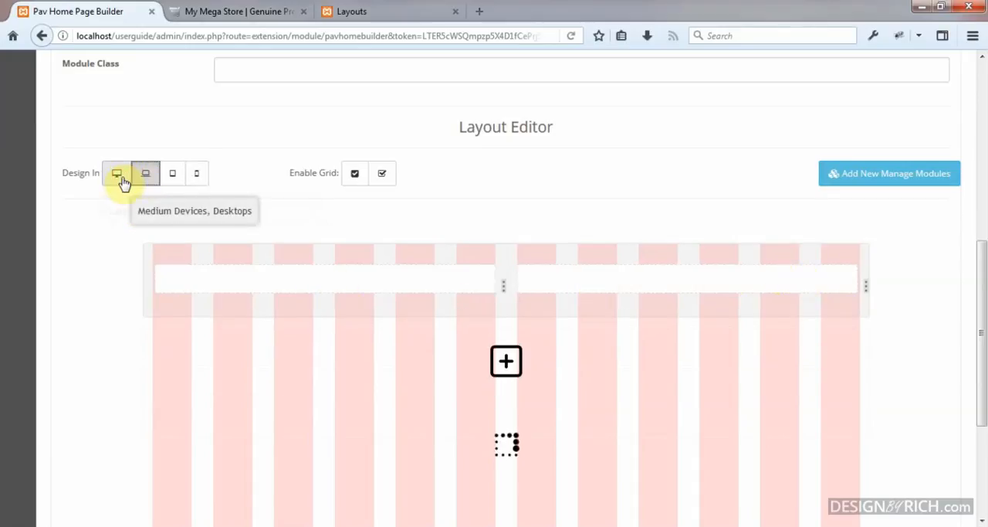
{"action": "left_click", "coordinate": [116, 175]}
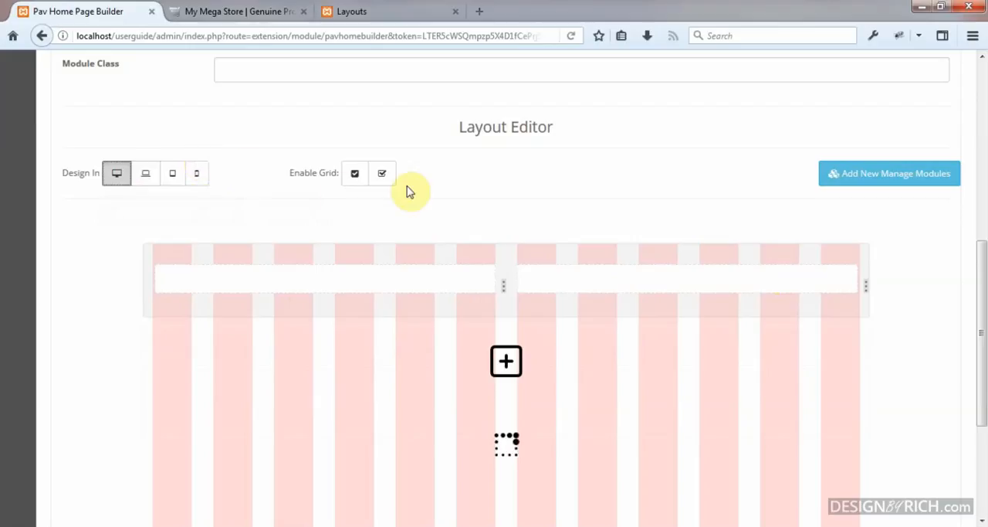
{"action": "left_click", "coordinate": [384, 176]}
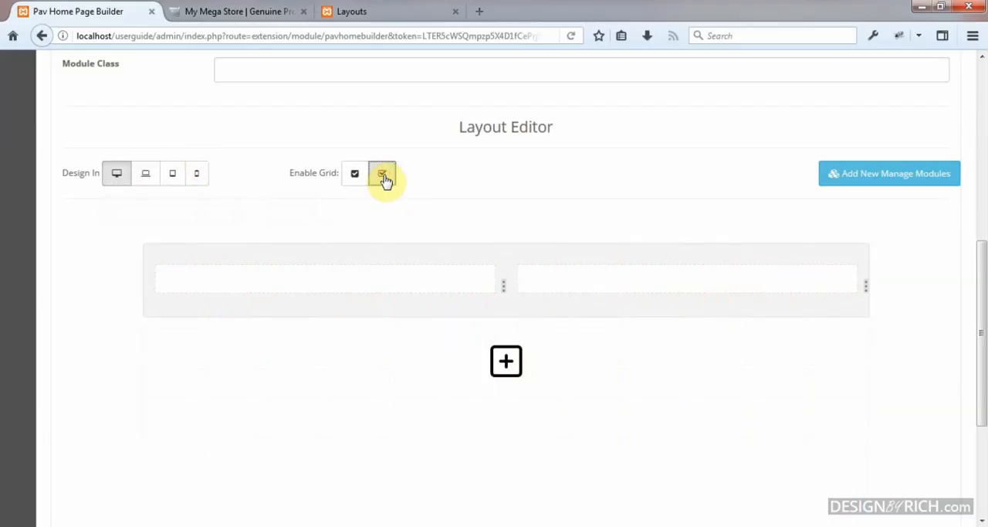
Step: Browse the available modules for the row's first column and add a Product List widget to it
{"action": "mouse_move", "coordinate": [459, 271]}
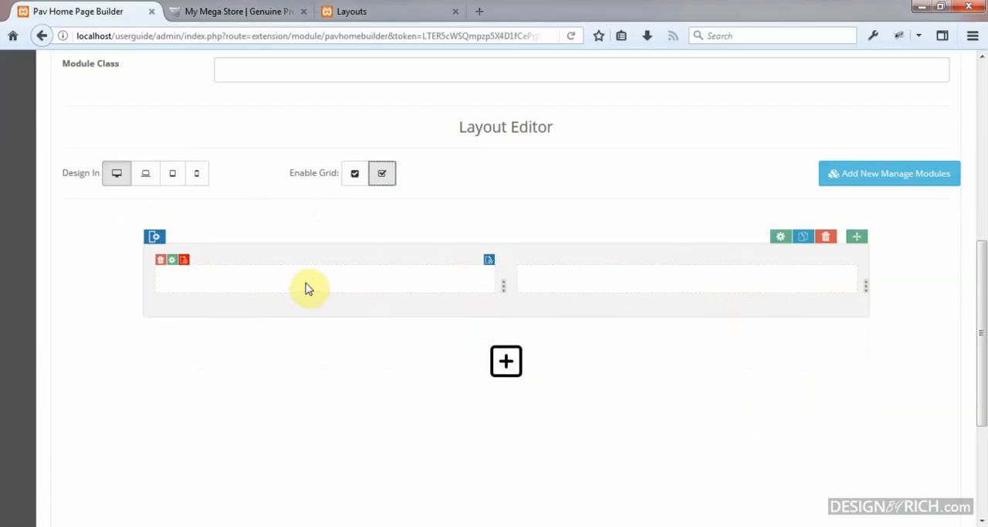
{"action": "left_click", "coordinate": [490, 261]}
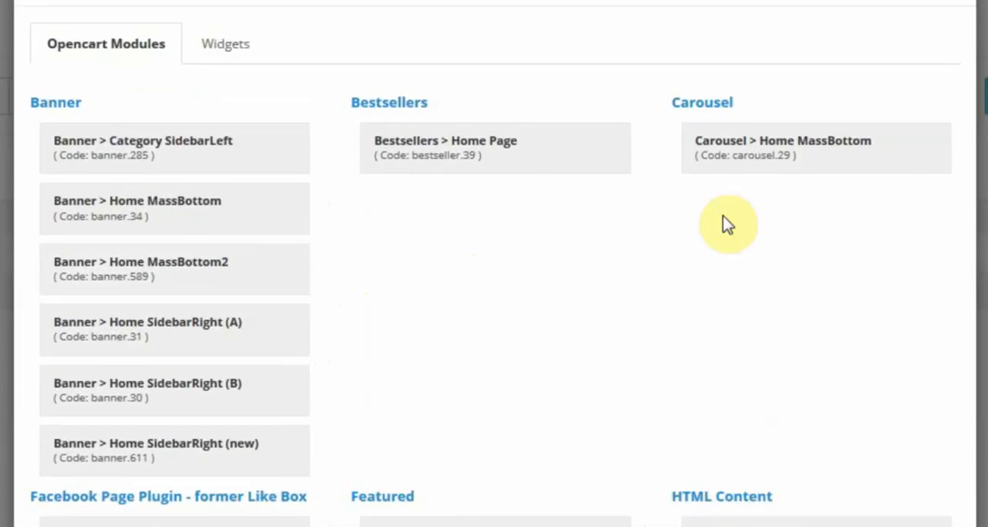
{"action": "scroll", "coordinate": [657, 246], "scroll_direction": "down", "scroll_amount": 2}
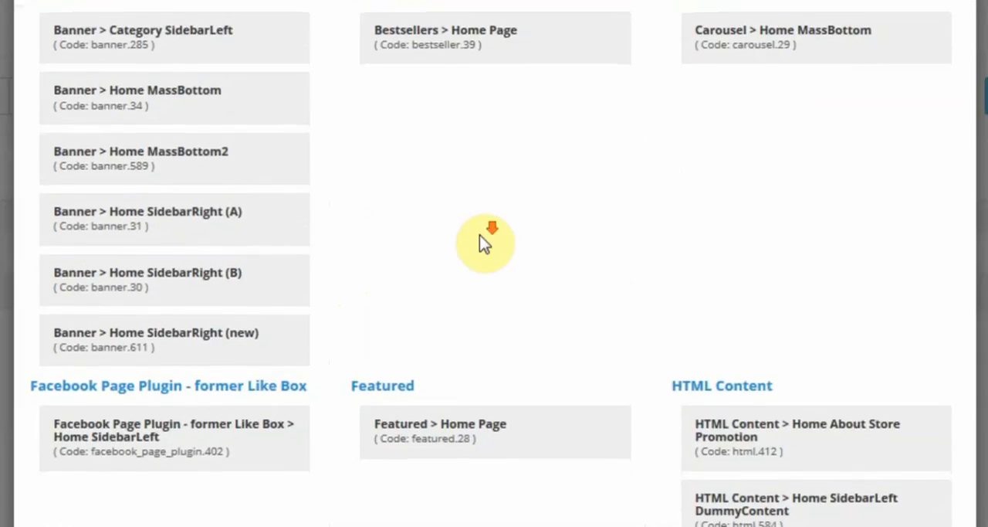
{"action": "scroll", "coordinate": [487, 238], "scroll_direction": "down", "scroll_amount": 2}
{"action": "scroll", "coordinate": [817, 364], "scroll_direction": "down", "scroll_amount": 4}
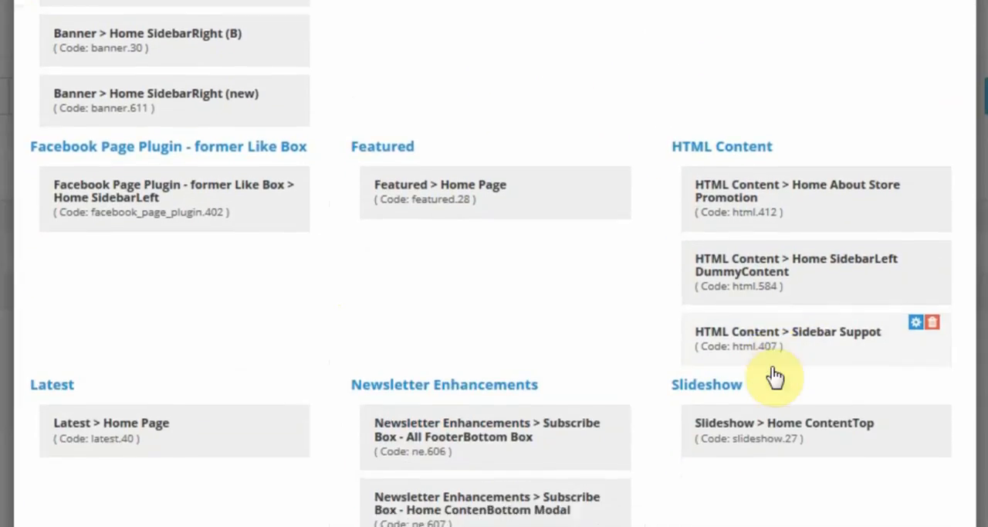
{"action": "scroll", "coordinate": [740, 363], "scroll_direction": "up", "scroll_amount": 8}
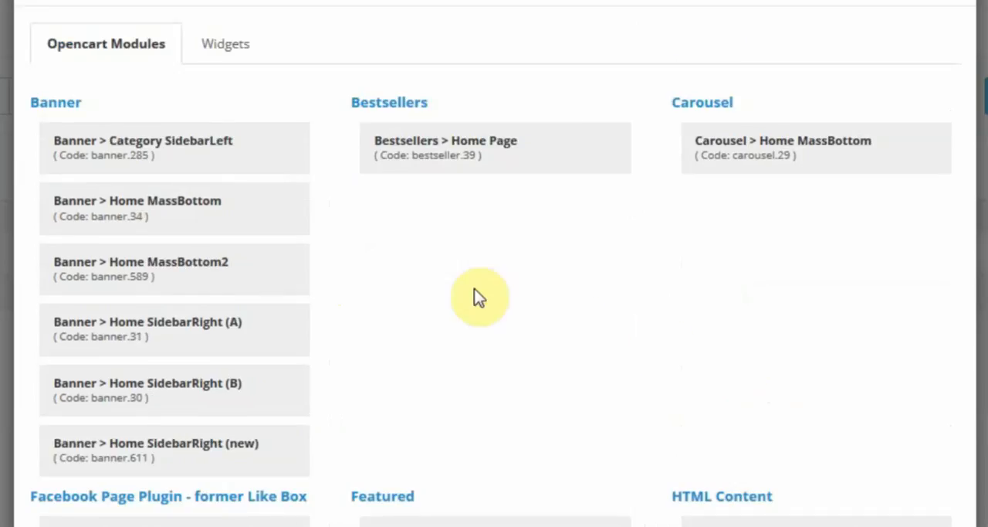
{"action": "left_click", "coordinate": [235, 45]}
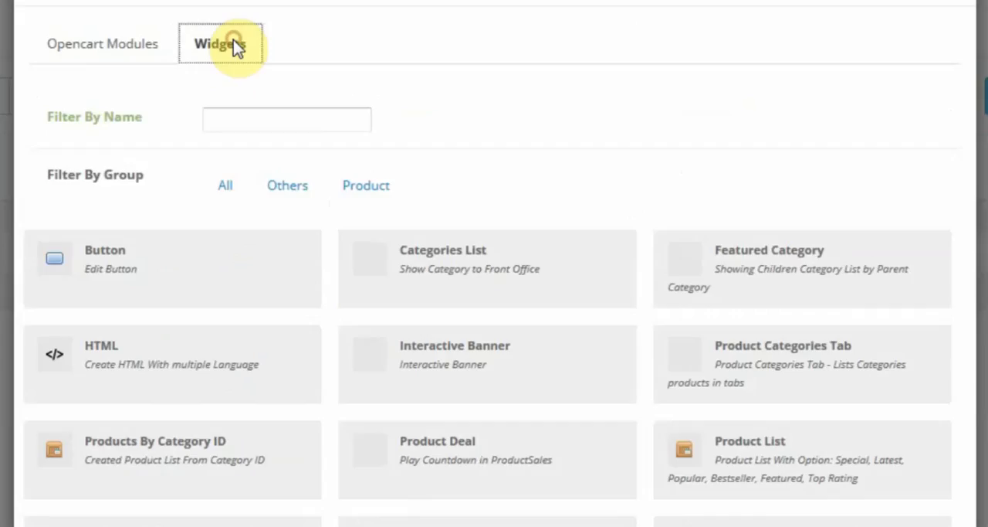
{"action": "scroll", "coordinate": [484, 174], "scroll_direction": "down", "scroll_amount": 2}
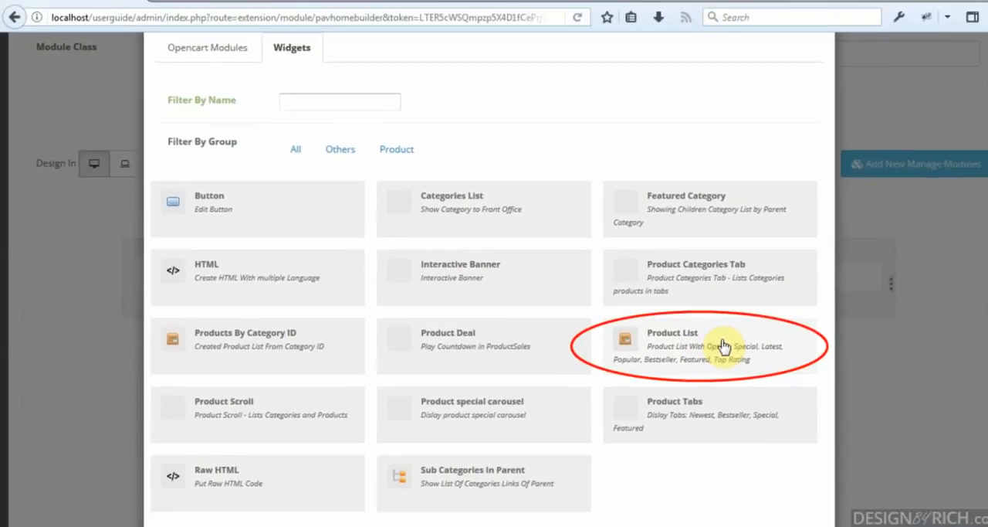
{"action": "left_click", "coordinate": [799, 351]}
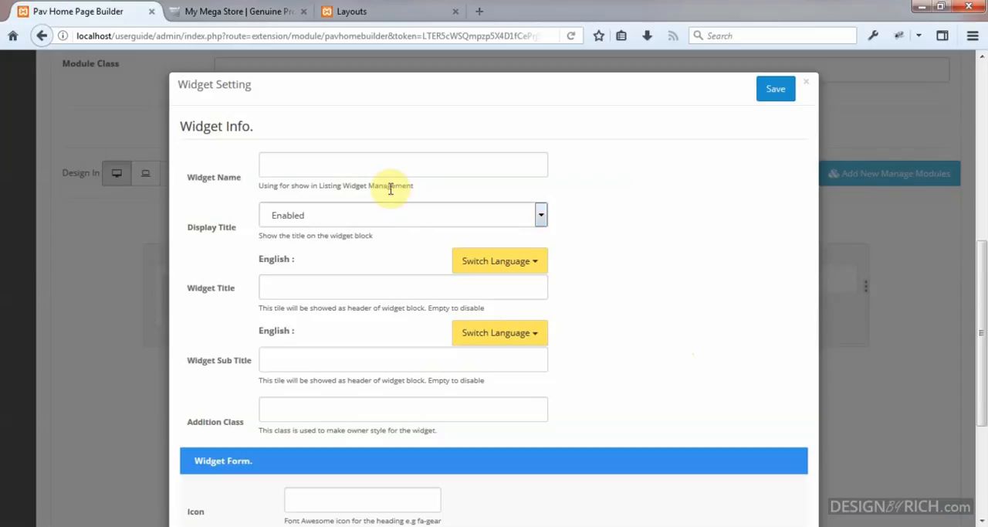
Step: Name the widget Product List Widget
{"action": "left_click", "coordinate": [386, 162]}
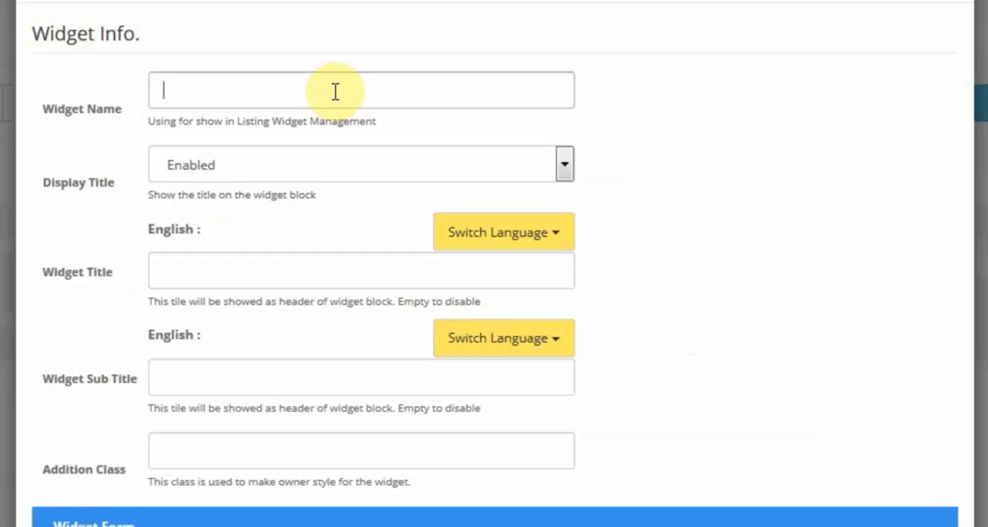
{"action": "type", "text": "W"}
{"action": "key", "text": "BackSpace"}
{"action": "type", "text": "Product Lis"}
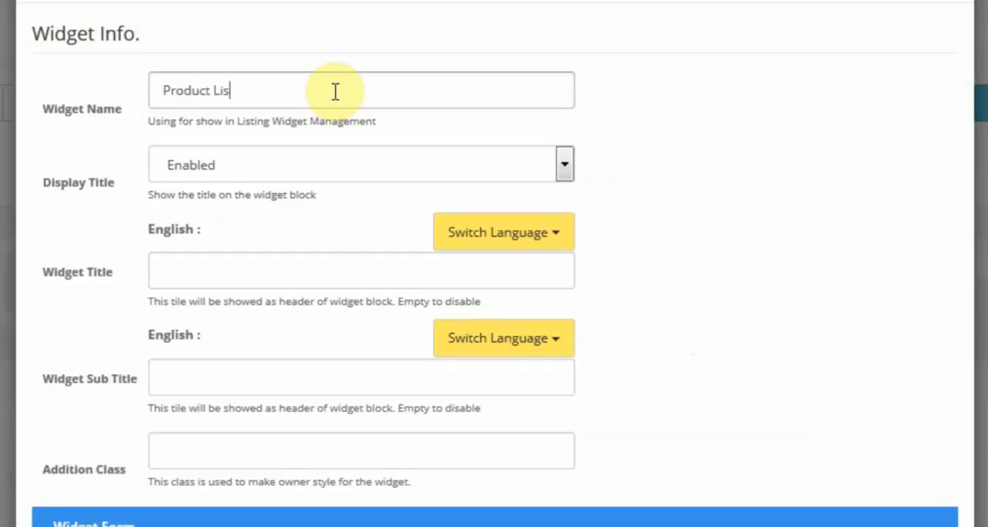
{"action": "type", "text": "t Widget"}
Step: Enter Product list Widget as the English widget title
{"action": "left_click", "coordinate": [265, 257]}
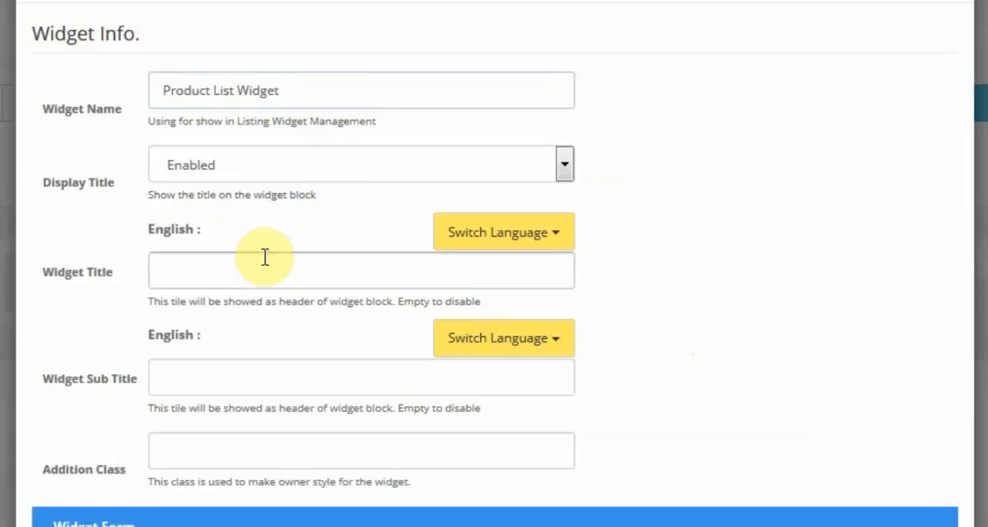
{"action": "type", "text": "Product list Widget"}
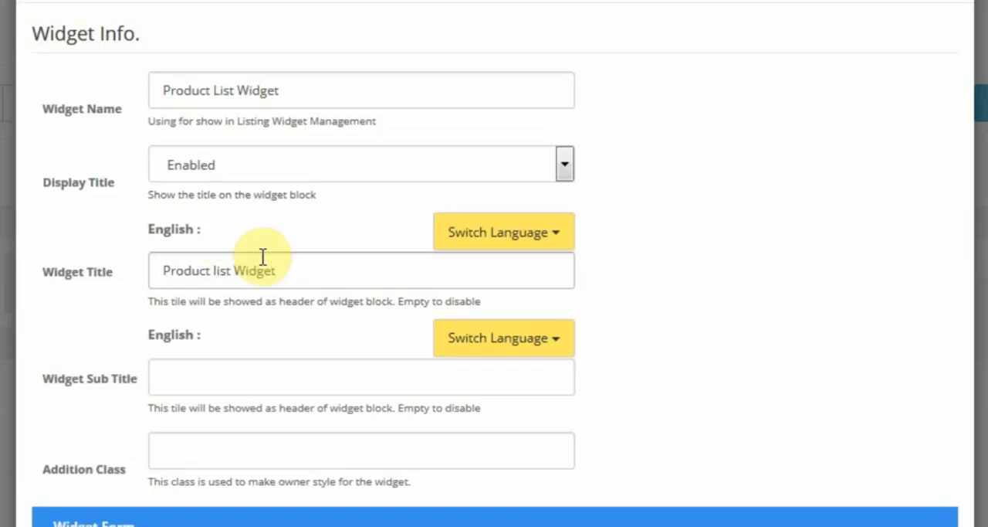
Step: Enter "Example of product list widget" as the English widget subtitle
{"action": "left_click", "coordinate": [220, 372]}
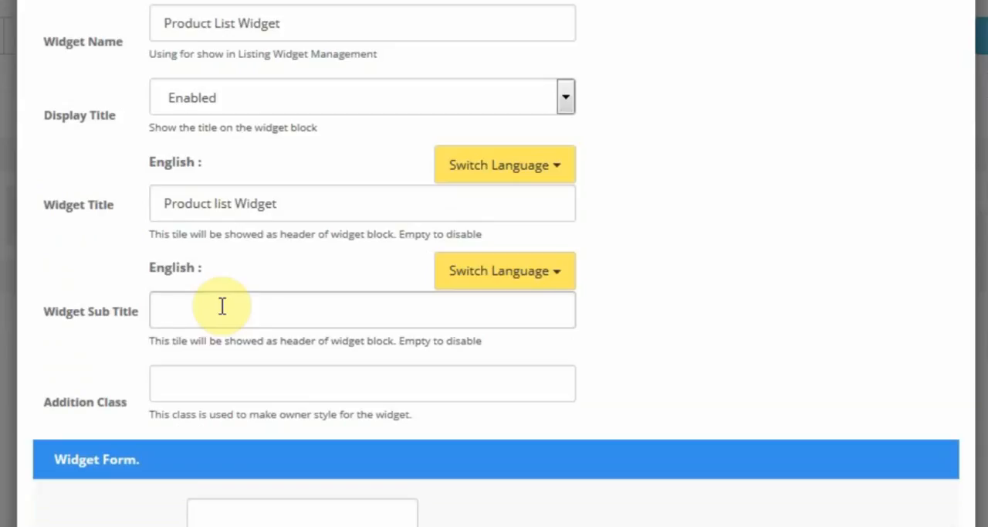
{"action": "type", "text": "Example of product lis"}
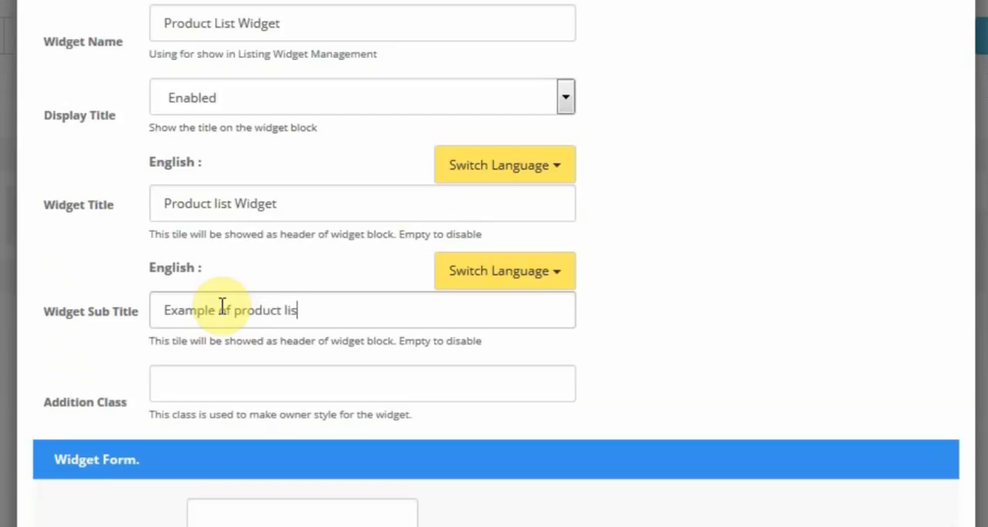
{"action": "type", "text": "t widget"}
Step: Style the widget with the predefined colour class panel-red as its addition class
{"action": "left_click", "coordinate": [210, 385]}
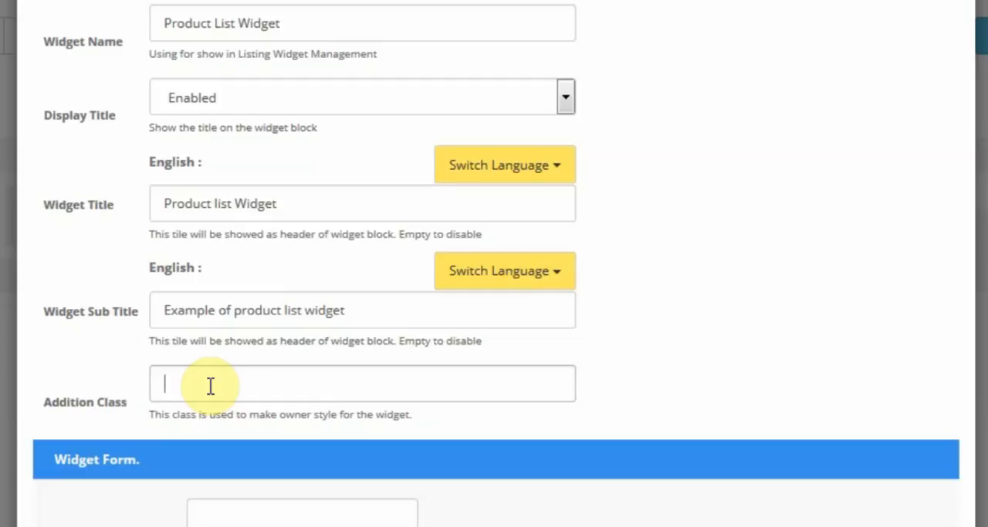
{"action": "left_click", "coordinate": [210, 385]}
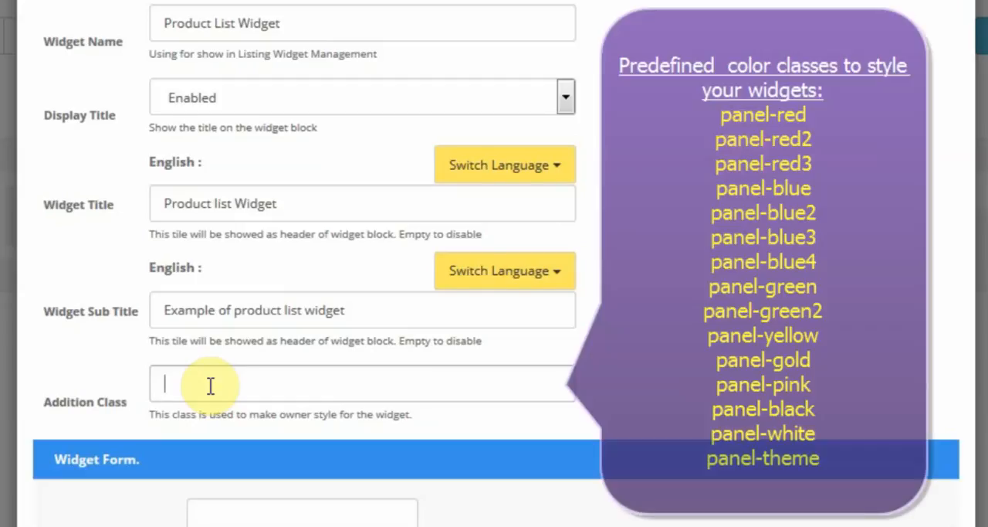
{"action": "type", "text": "panel"}
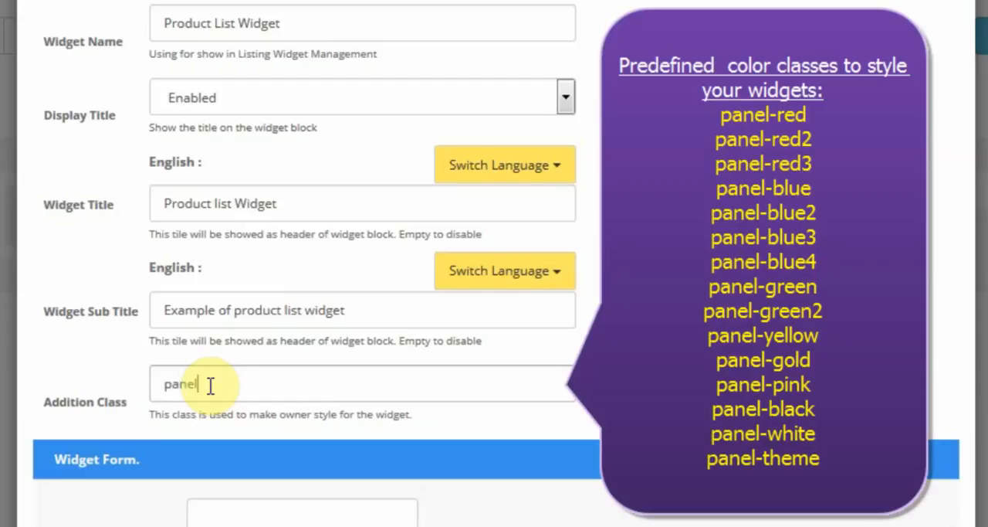
{"action": "type", "text": "-red"}
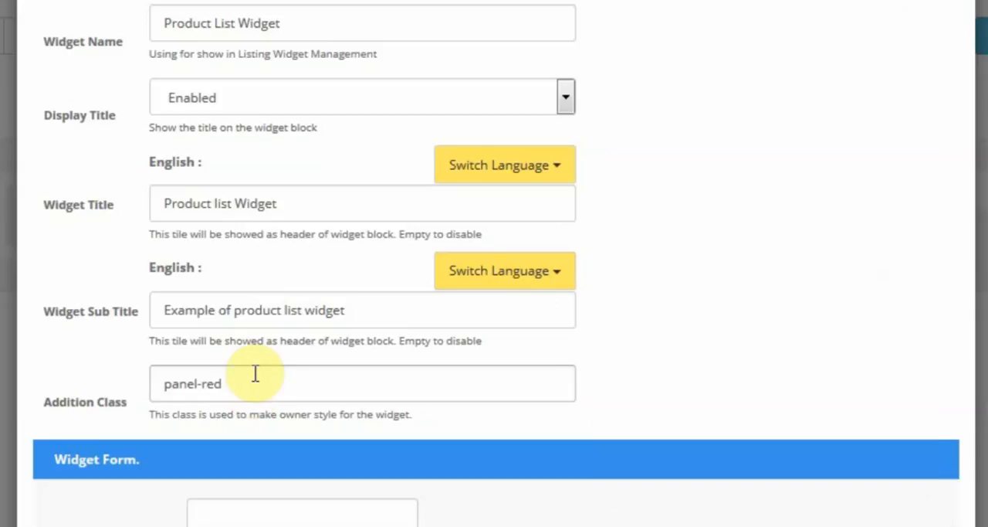
Step: Set the widget's heading icon to fa-bars
{"action": "key", "text": "Tab"}
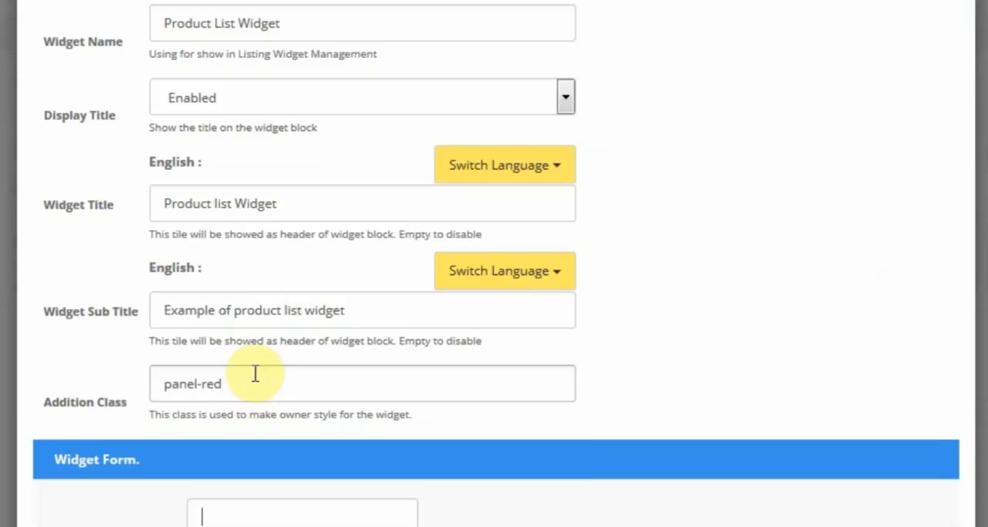
{"action": "scroll", "coordinate": [255, 373], "scroll_direction": "down", "scroll_amount": 5}
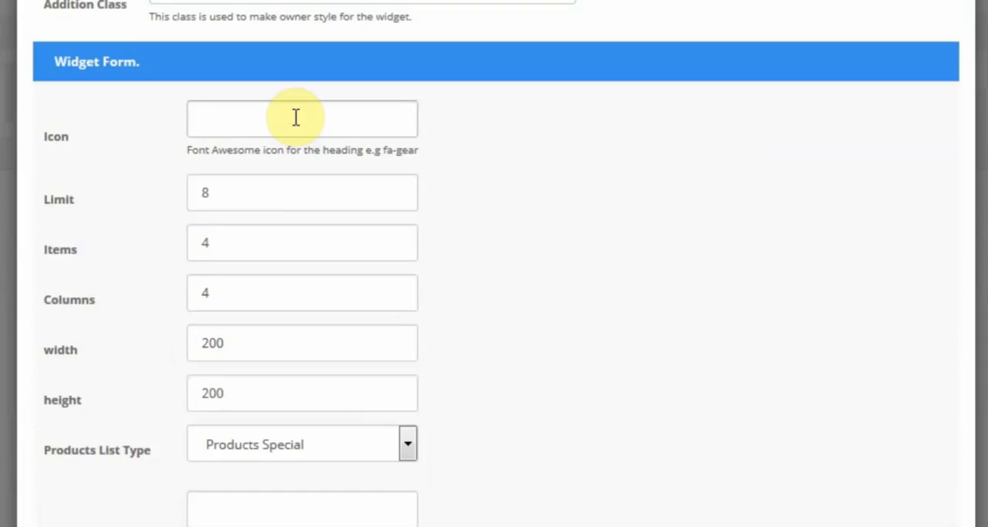
{"action": "type", "text": "fa-bars"}
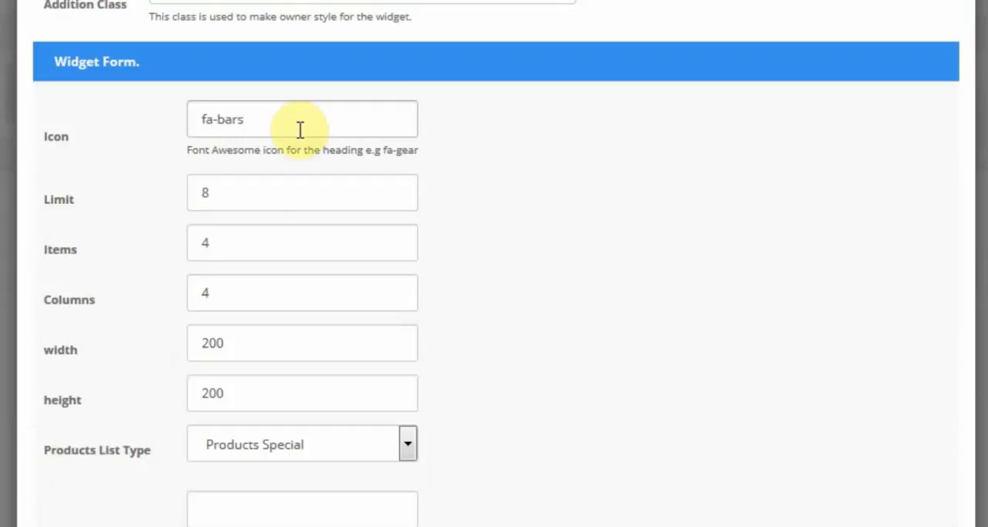
Step: Set the product list's limit to 6, its items to 2 and its columns to 2
{"action": "left_click", "coordinate": [272, 200]}
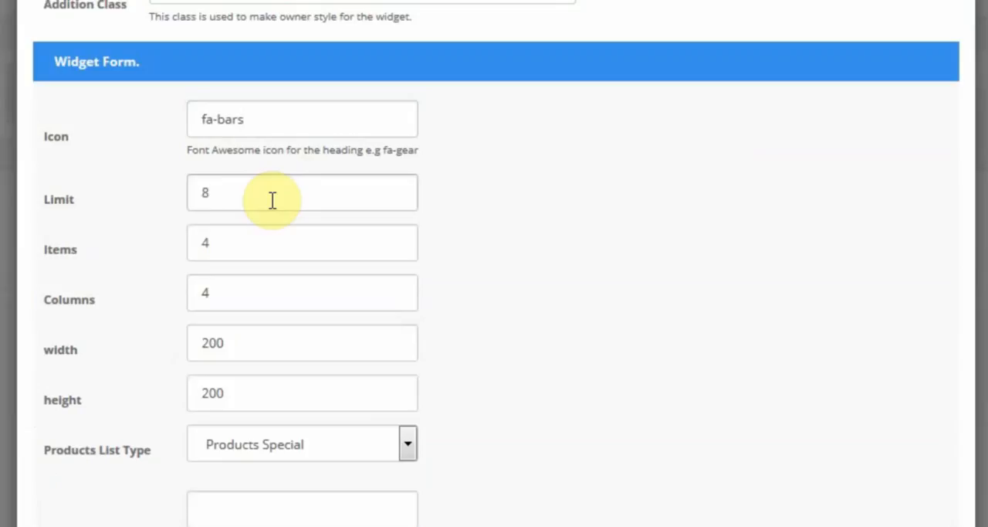
{"action": "key", "text": "BackSpace"}
{"action": "type", "text": "6"}
{"action": "double_click", "coordinate": [295, 243]}
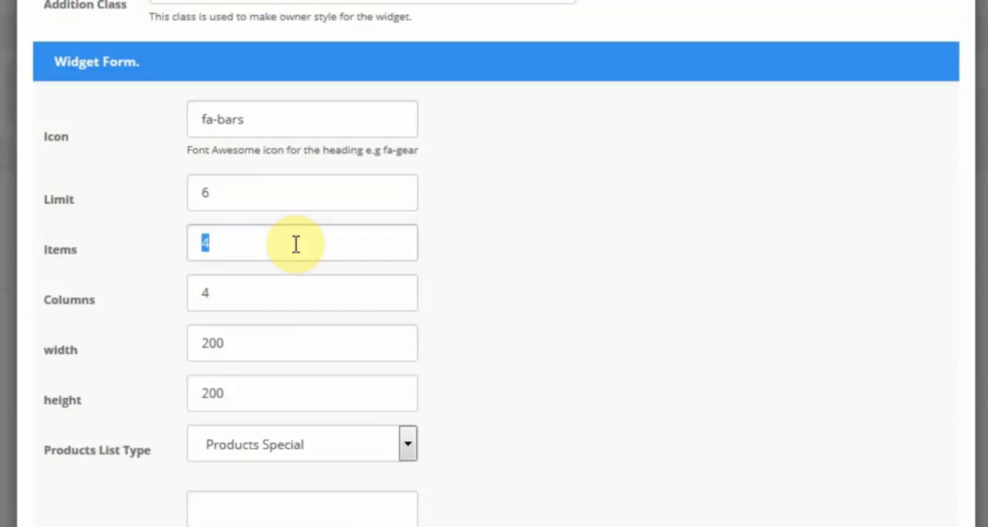
{"action": "type", "text": "2"}
{"action": "double_click", "coordinate": [294, 290]}
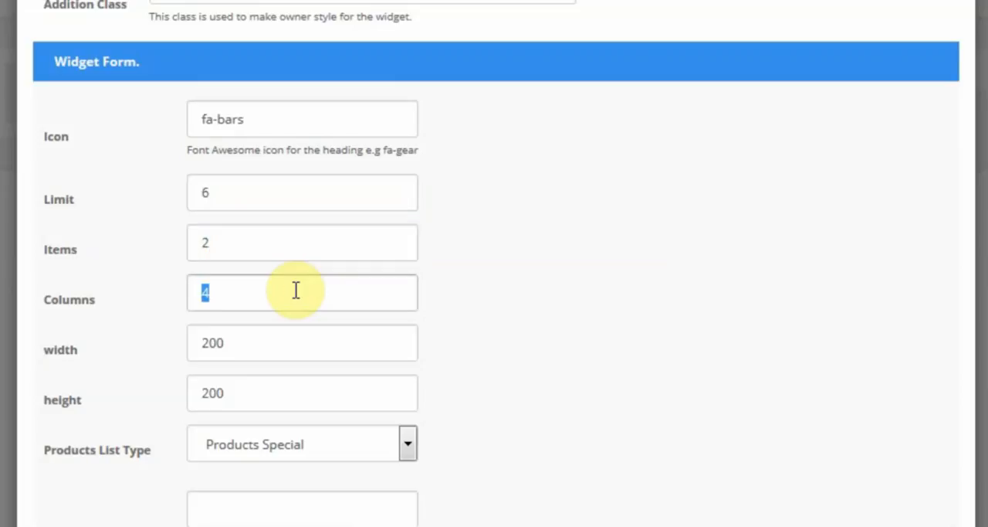
{"action": "type", "text": "2"}
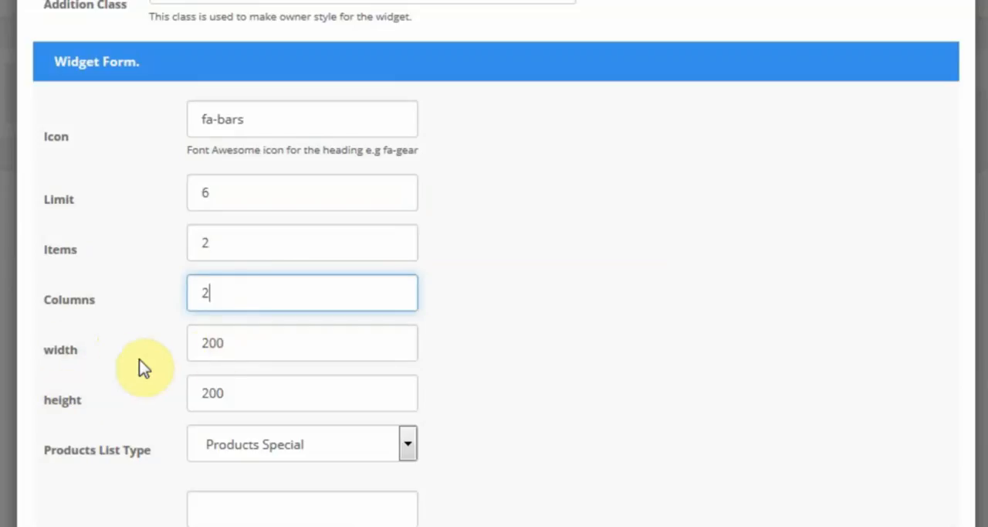
Step: Set the product list type to Products Latest and save the Product List widget
{"action": "left_click", "coordinate": [323, 340]}
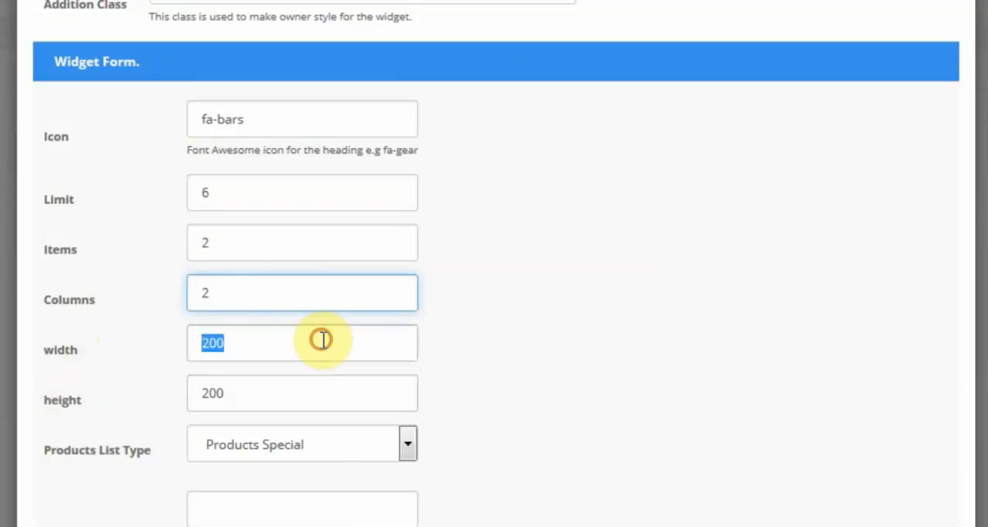
{"action": "key", "text": "Tab"}
{"action": "key", "text": "Tab"}
{"action": "key", "text": "Tab"}
{"action": "key", "text": "Tab"}
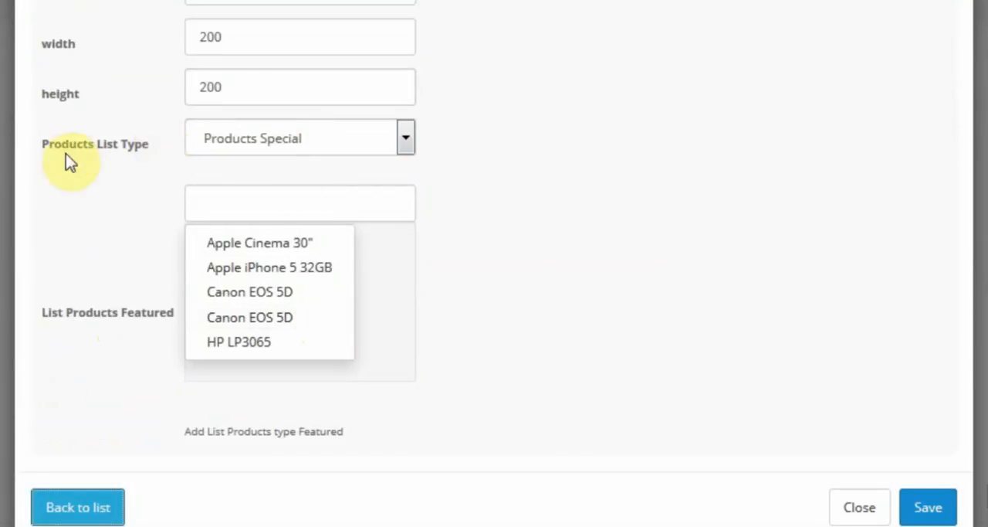
{"action": "left_click", "coordinate": [264, 141]}
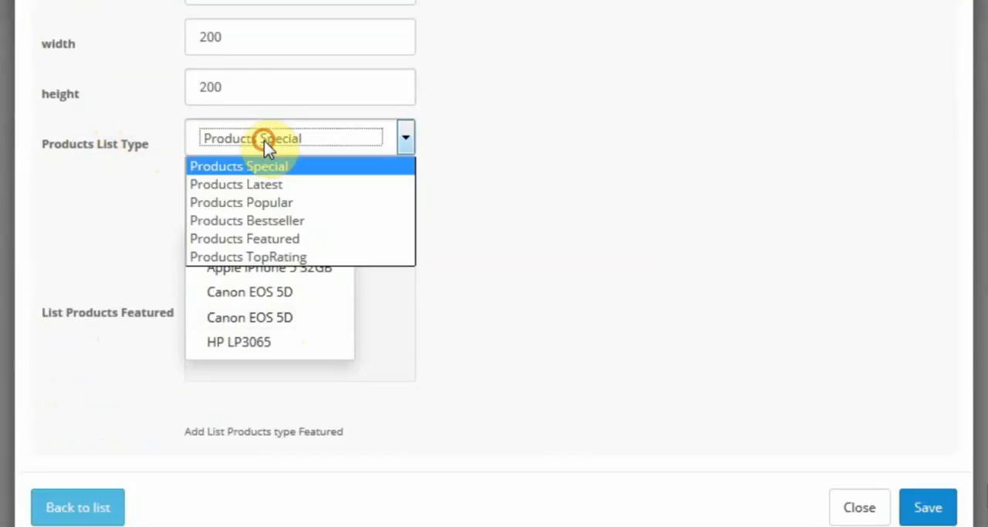
{"action": "left_click", "coordinate": [269, 191]}
{"action": "left_click", "coordinate": [272, 193]}
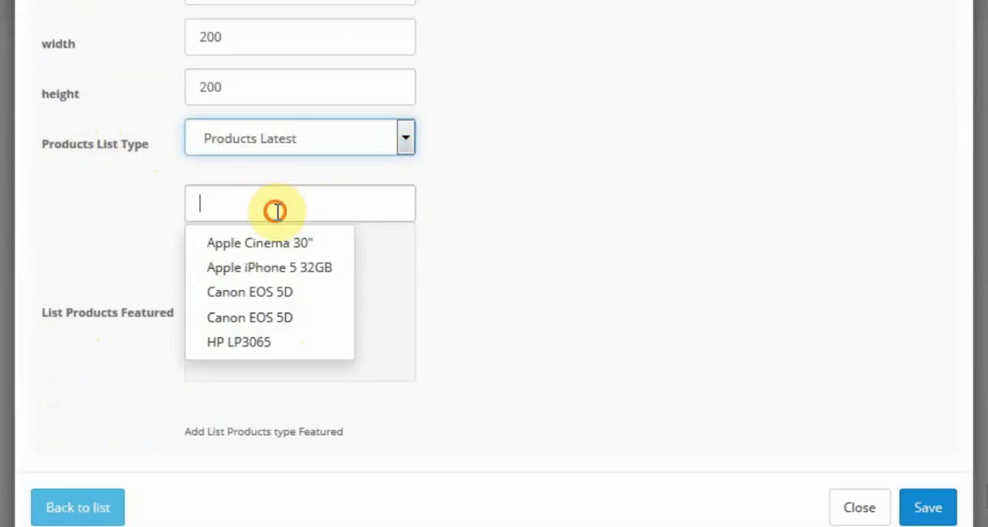
{"action": "left_click", "coordinate": [662, 254]}
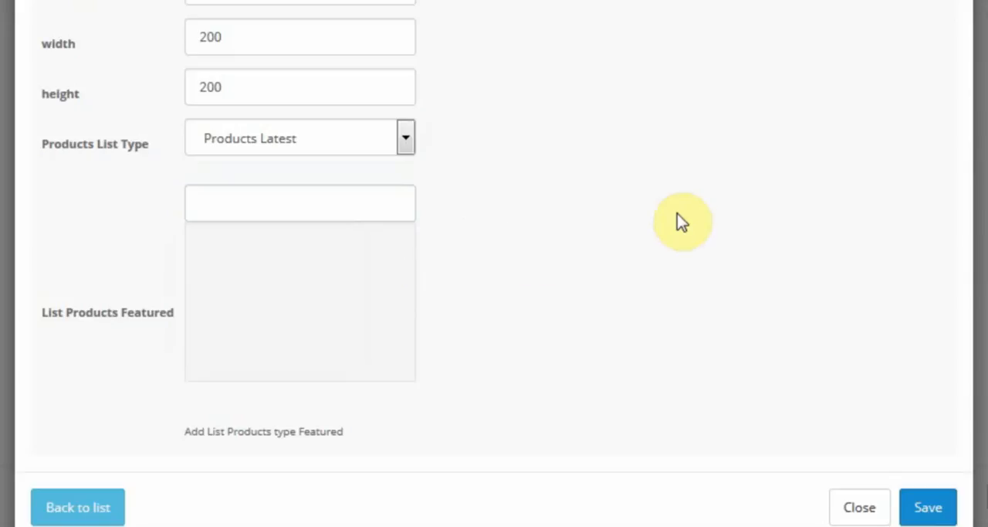
{"action": "left_click", "coordinate": [931, 508]}
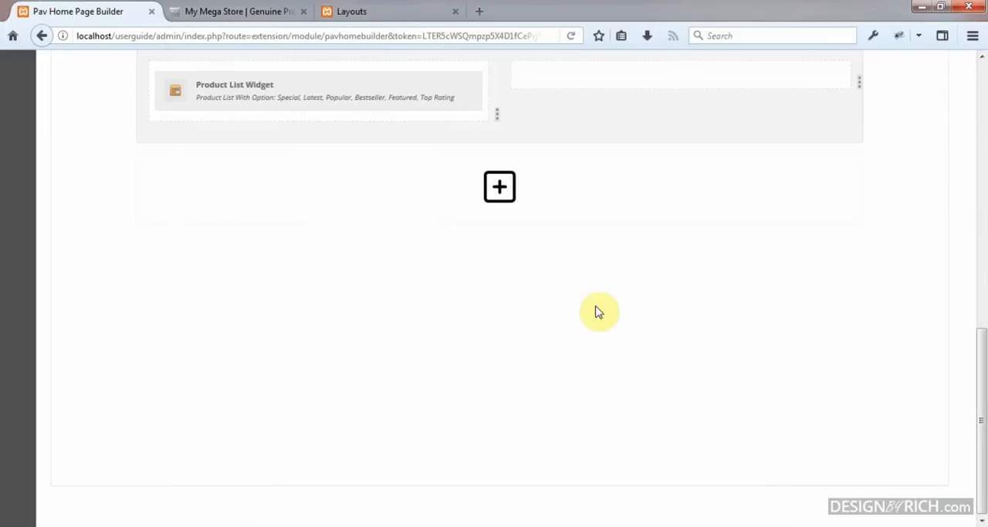
Step: Add a Products By Category ID widget to the empty second column of the layout
{"action": "scroll", "coordinate": [552, 264], "scroll_direction": "up", "scroll_amount": 1}
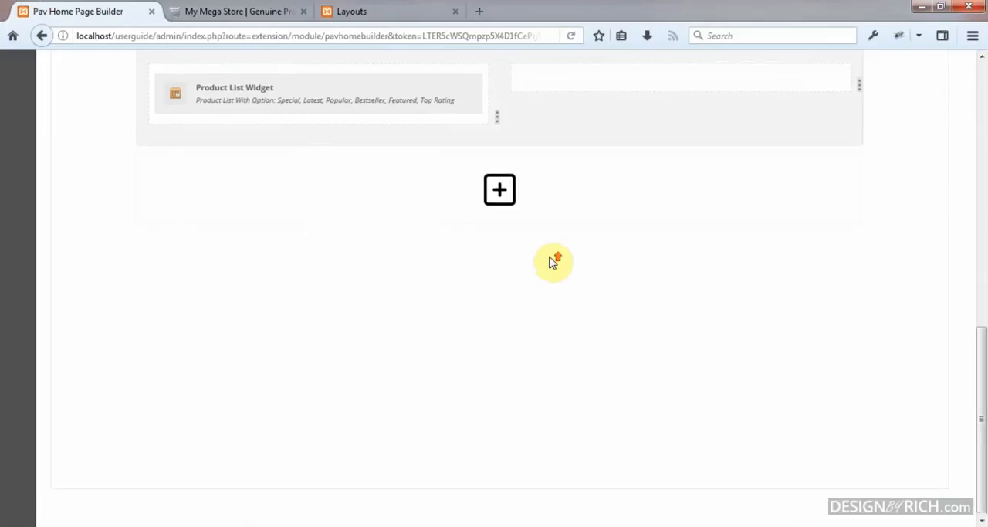
{"action": "scroll", "coordinate": [552, 264], "scroll_direction": "down", "scroll_amount": 1}
{"action": "scroll", "coordinate": [552, 264], "scroll_direction": "up", "scroll_amount": 1}
{"action": "scroll", "coordinate": [552, 264], "scroll_direction": "up", "scroll_amount": 4}
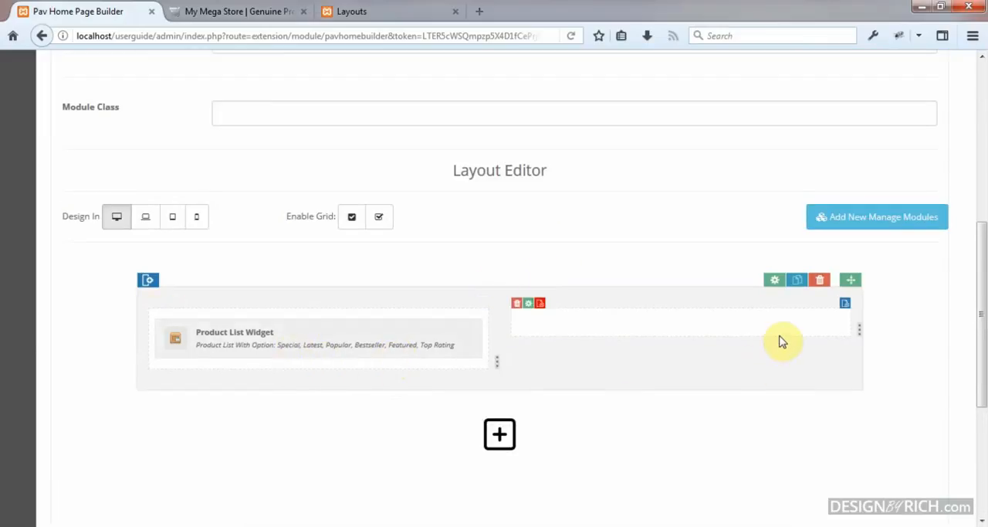
{"action": "left_click", "coordinate": [846, 308]}
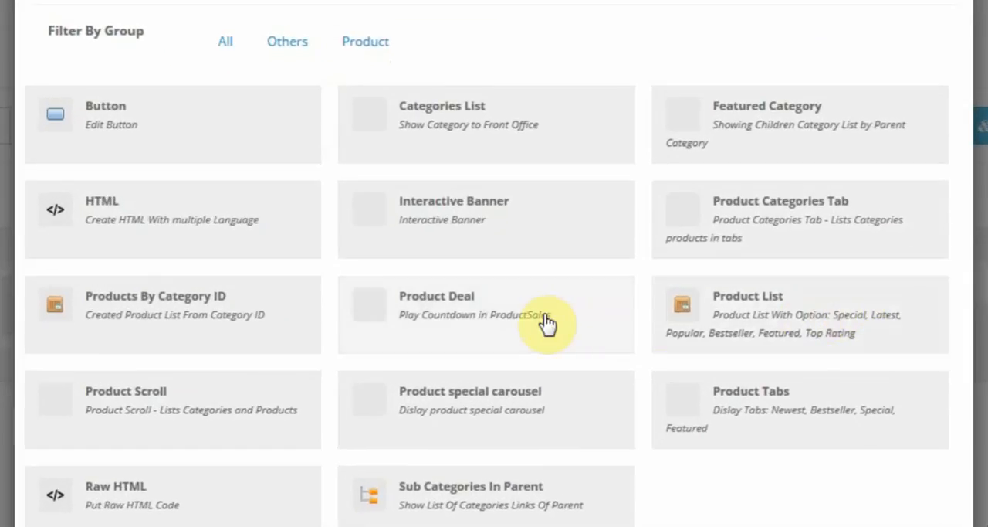
{"action": "left_click", "coordinate": [200, 319]}
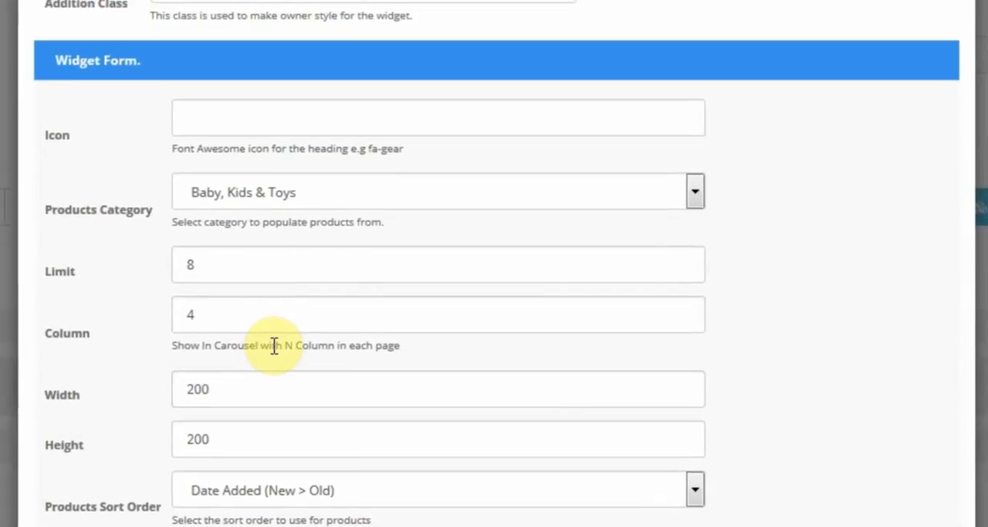
Step: Name the new widget "Products By Category ID"
{"action": "scroll", "coordinate": [282, 309], "scroll_direction": "up", "scroll_amount": 3}
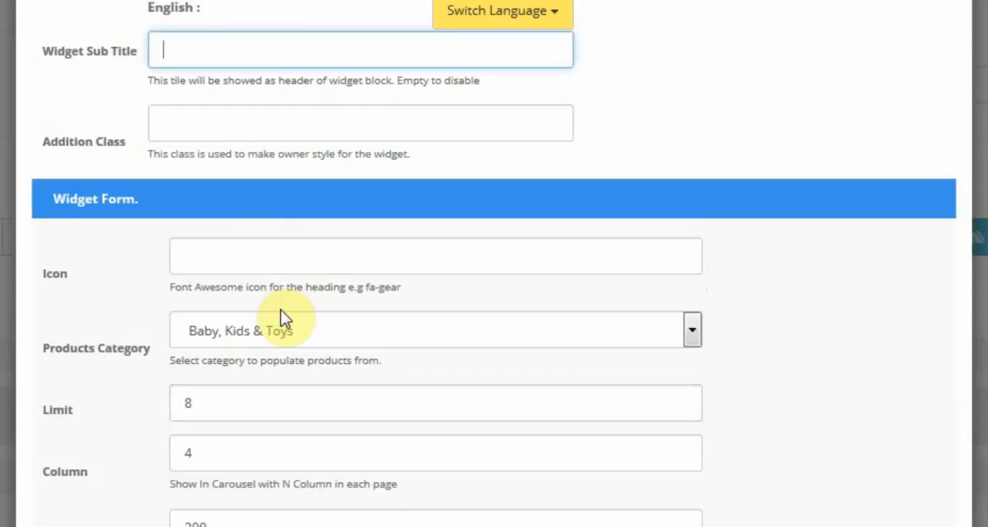
{"action": "scroll", "coordinate": [282, 309], "scroll_direction": "up", "scroll_amount": 3}
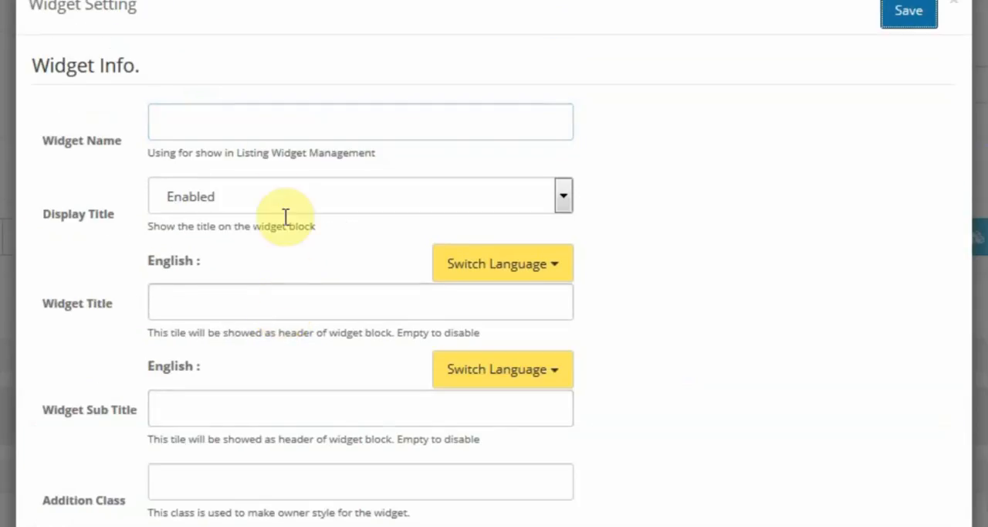
{"action": "left_click", "coordinate": [264, 116]}
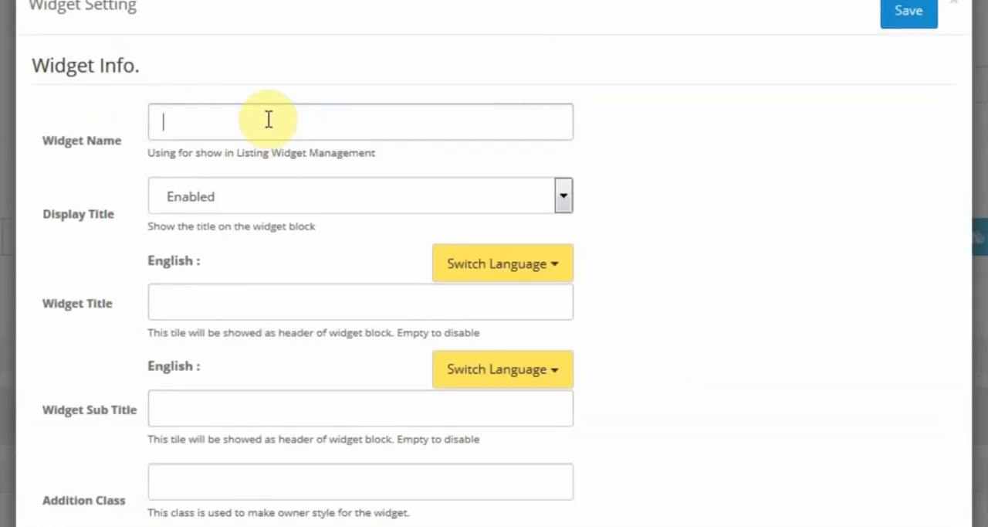
{"action": "type", "text": "Products By"}
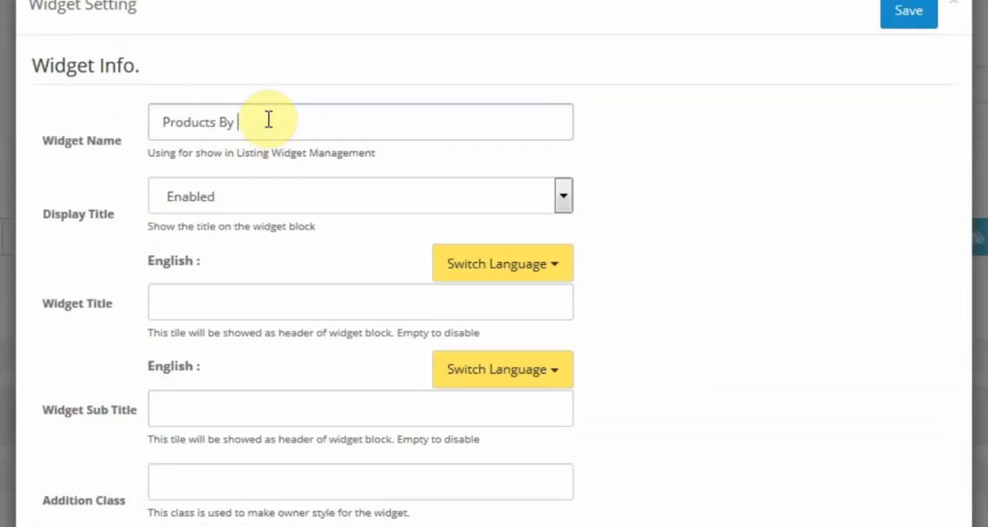
{"action": "type", "text": " Category ID"}
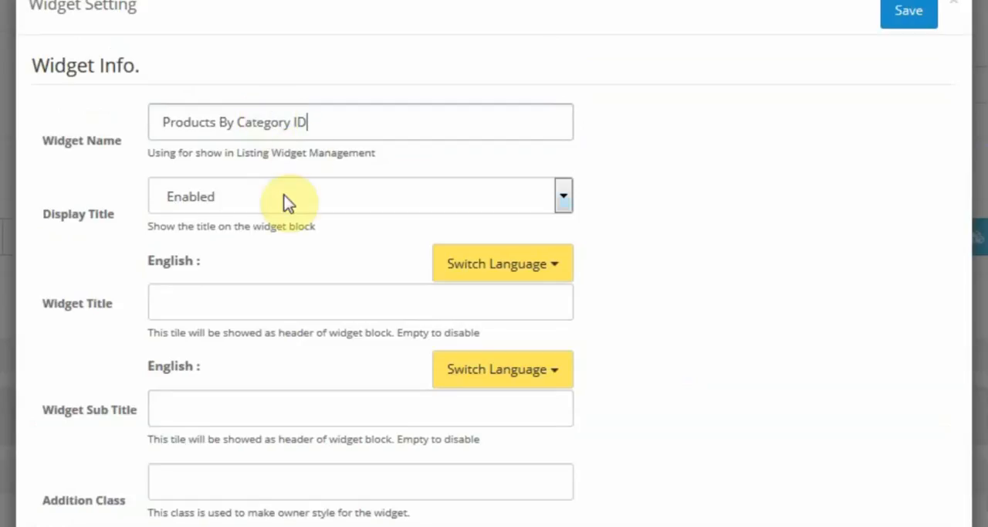
Step: Enter "Products By Category ID" as the English widget title
{"action": "left_click", "coordinate": [310, 300]}
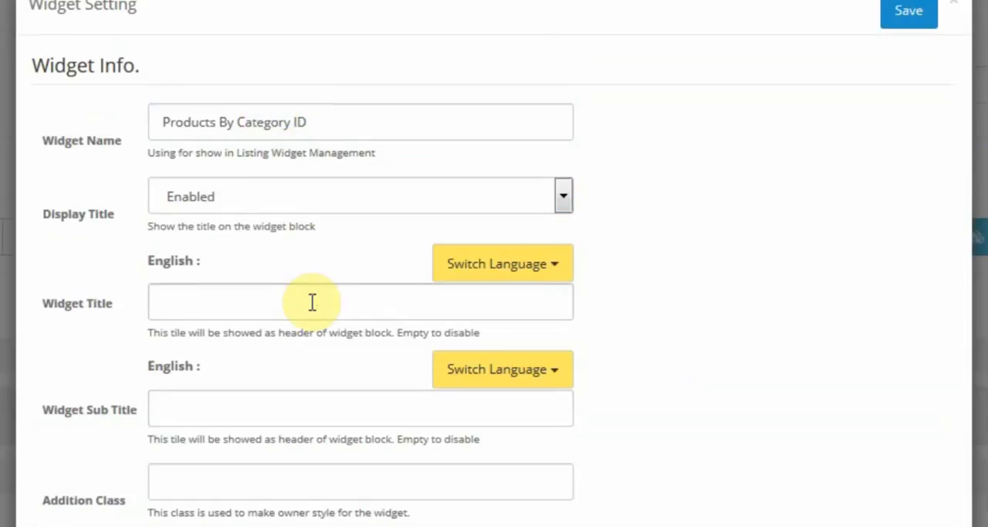
{"action": "type", "text": "Products By C"}
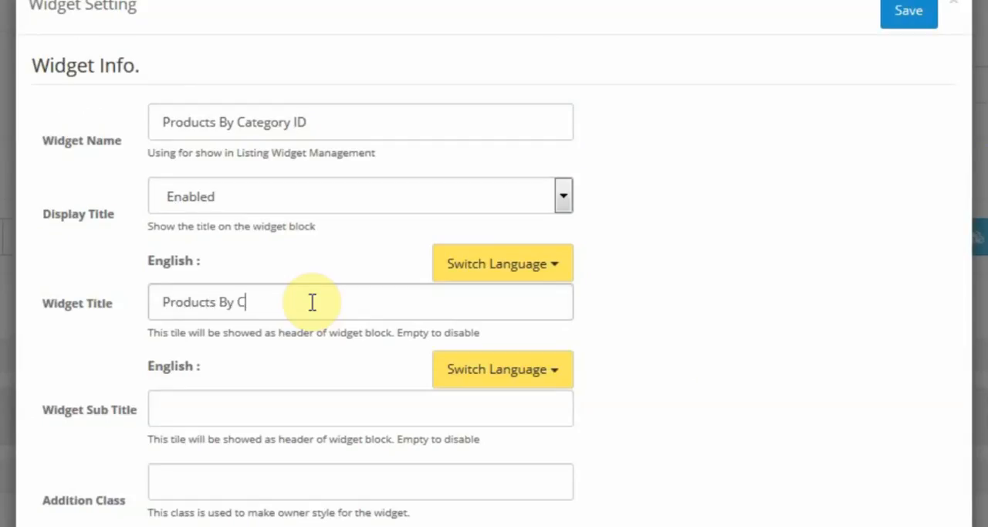
{"action": "type", "text": "ategory ID"}
Step: Enter "Example of products by category ID widget" as the English widget subtitle
{"action": "scroll", "coordinate": [247, 378], "scroll_direction": "down", "scroll_amount": 3}
{"action": "left_click", "coordinate": [248, 253]}
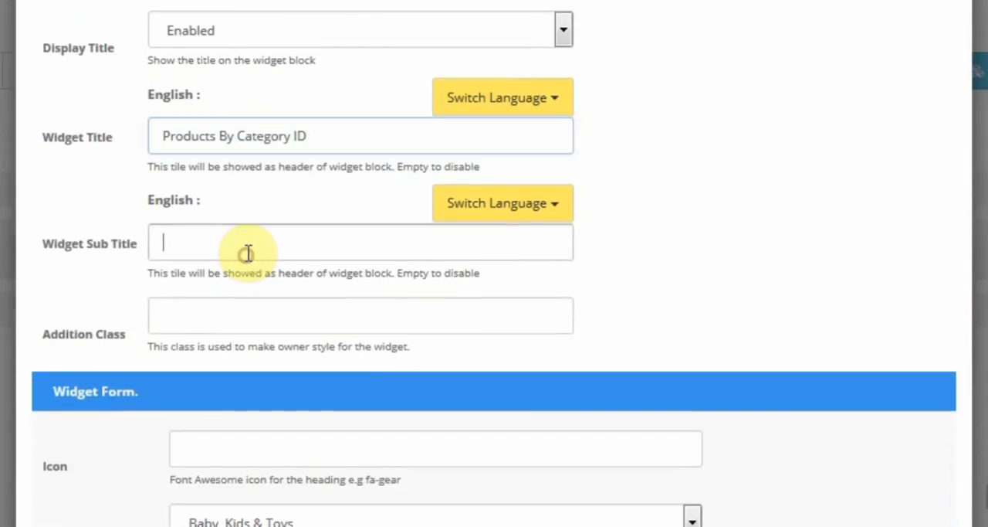
{"action": "type", "text": "Exa"}
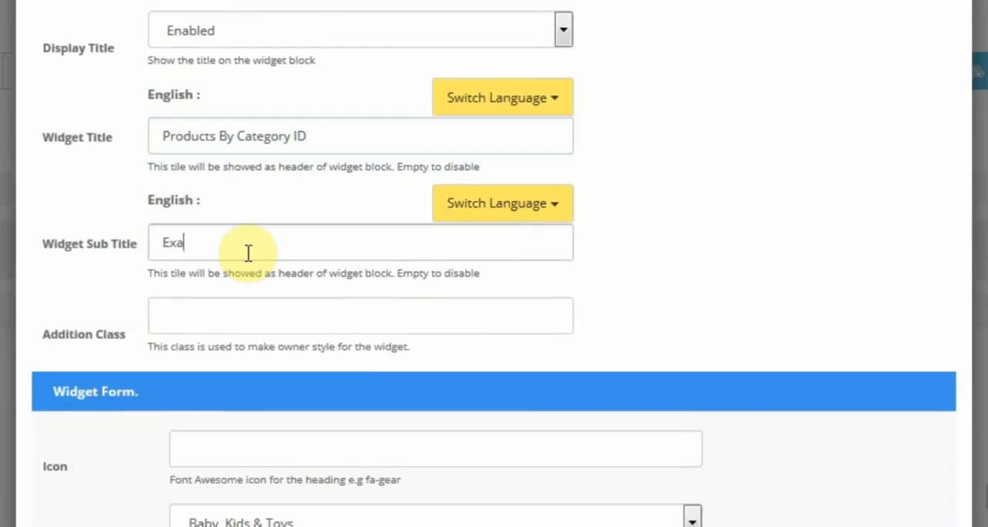
{"action": "type", "text": "pmple of products "}
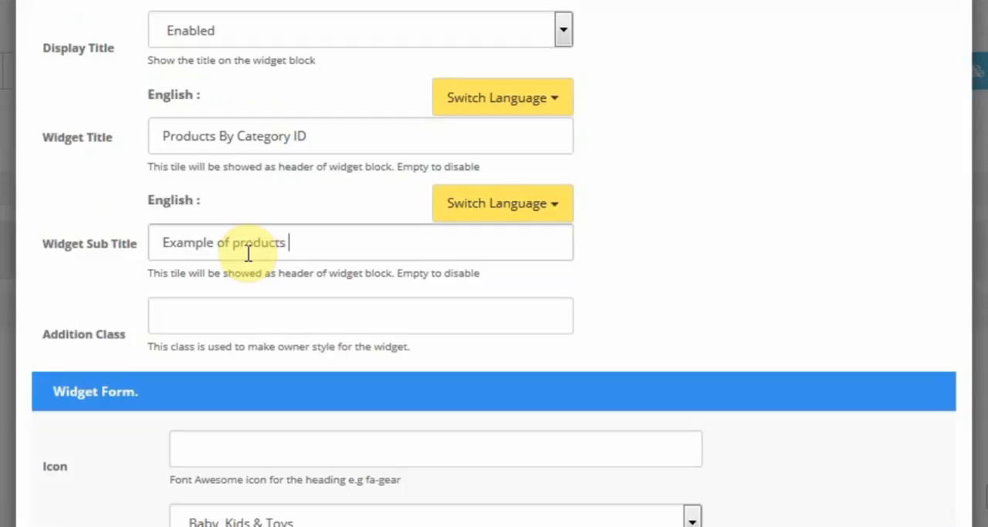
{"action": "type", "text": "by category ID wi"}
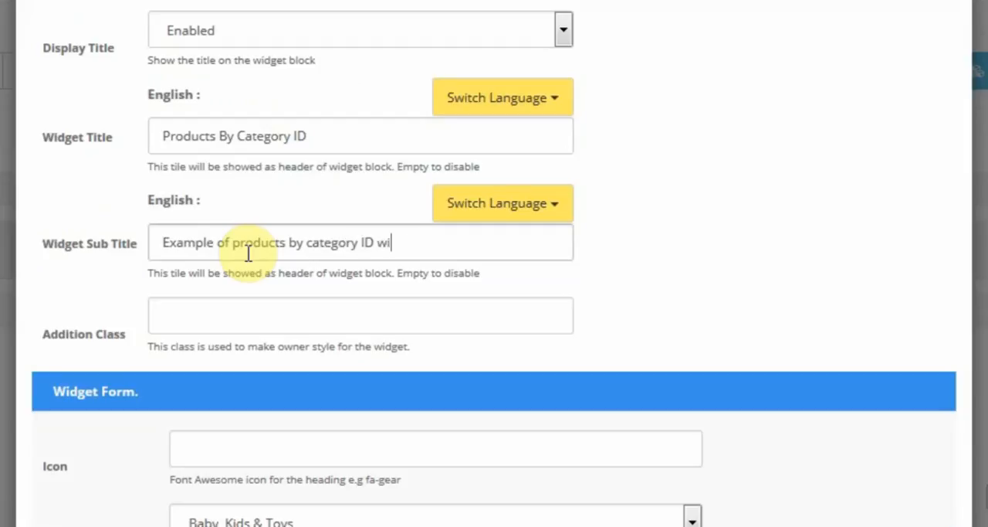
{"action": "type", "text": "dget"}
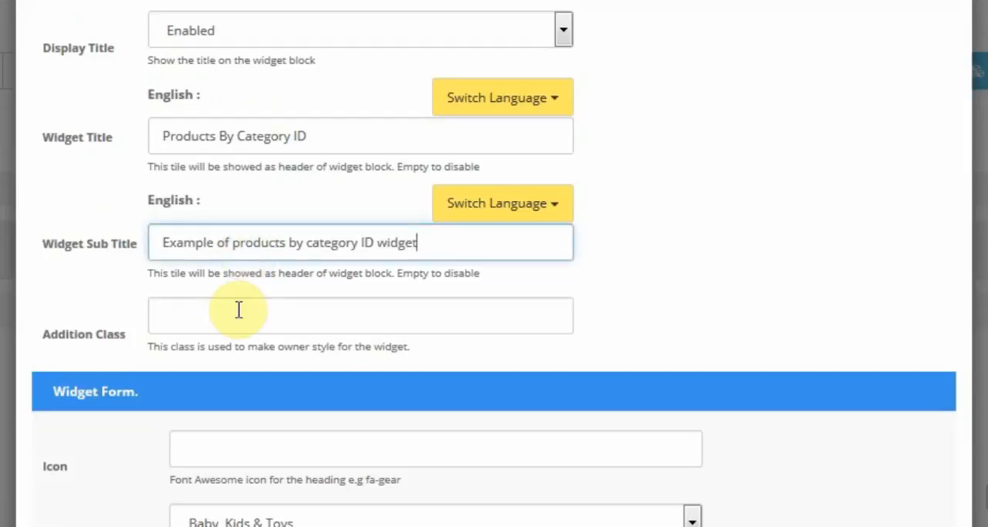
Step: Style the category products widget with the addition class panel-green
{"action": "left_click", "coordinate": [236, 315]}
{"action": "type", "text": "pa"}
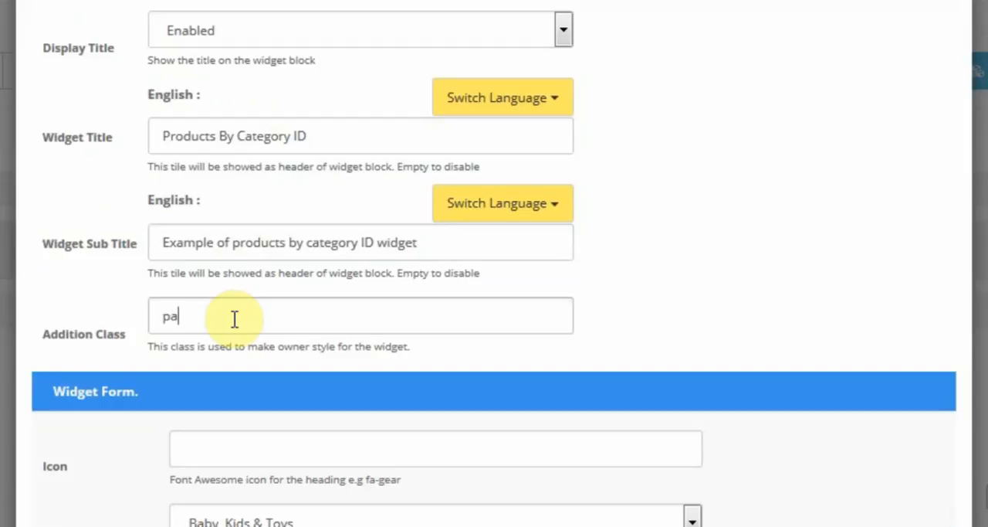
{"action": "type", "text": "nel-green"}
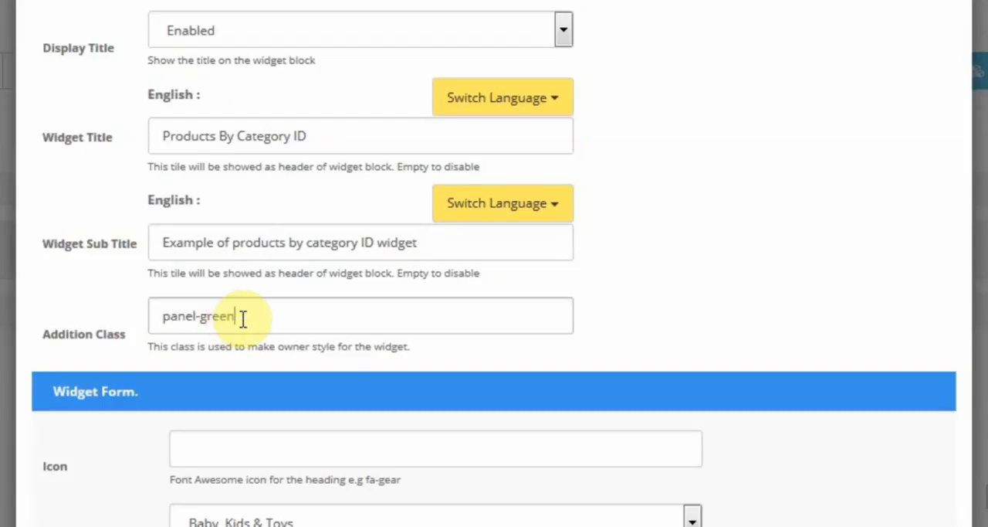
{"action": "key", "text": "Tab"}
{"action": "key", "text": "Tab"}
{"action": "key", "text": "Tab"}
{"action": "key", "text": "Tab"}
{"action": "key", "text": "Tab"}
{"action": "key", "text": "Tab"}
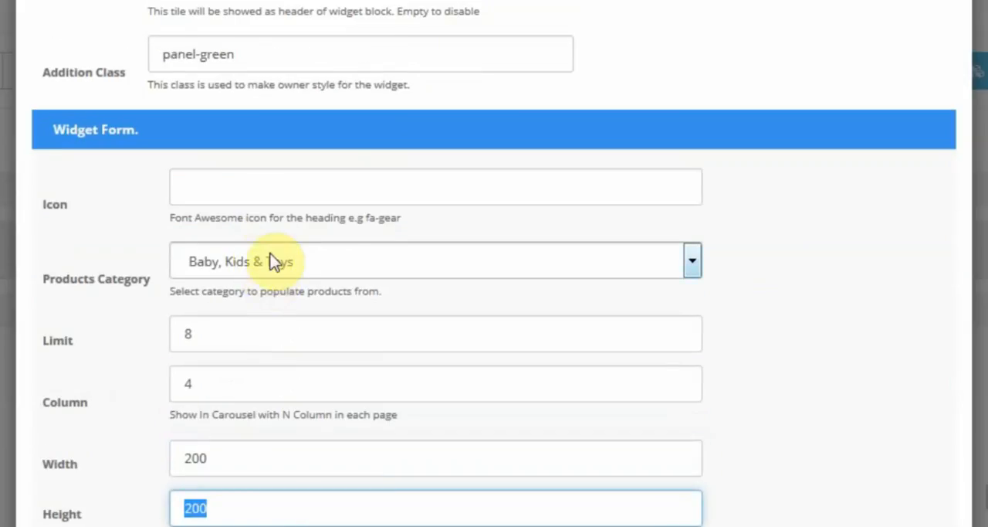
Step: Set the category products widget's heading icon to fa-desktop
{"action": "left_click", "coordinate": [256, 192]}
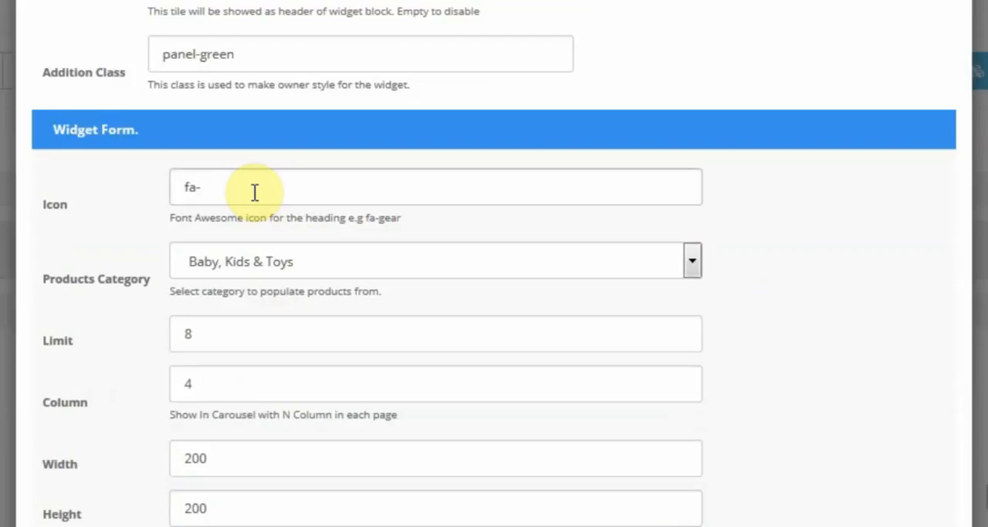
{"action": "type", "text": "fa-desktop"}
Step: Choose Computers & Accessories as the category that populates the widget's products
{"action": "left_click", "coordinate": [288, 259]}
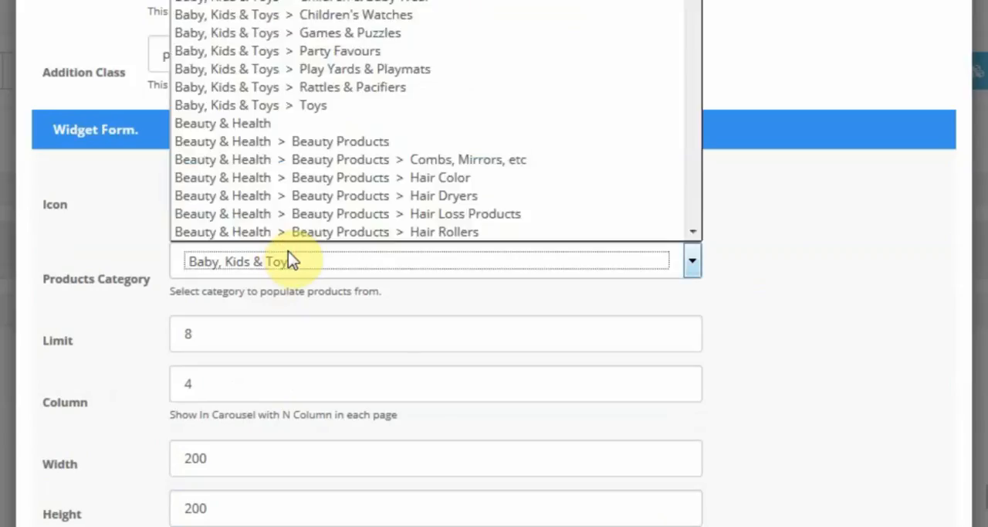
{"action": "scroll", "coordinate": [307, 129], "scroll_direction": "down", "scroll_amount": 5}
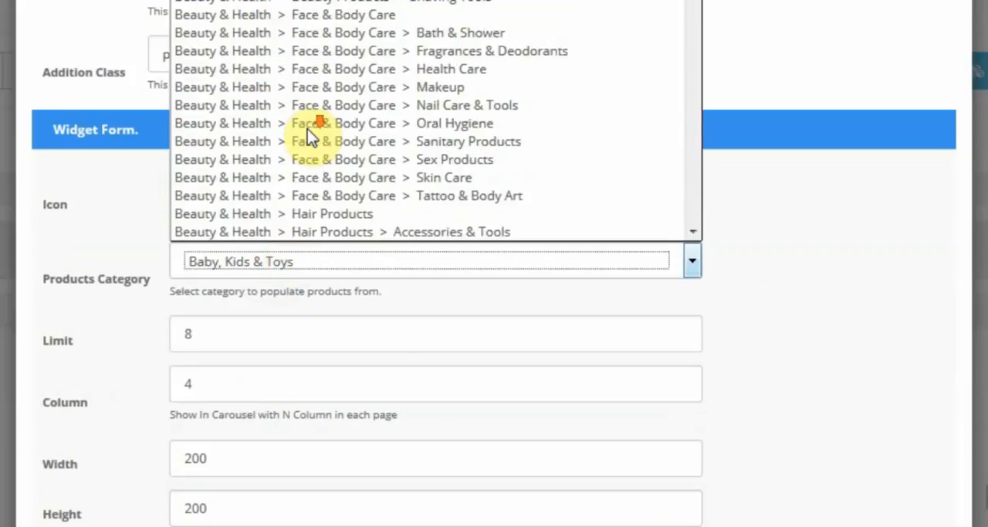
{"action": "scroll", "coordinate": [307, 129], "scroll_direction": "down", "scroll_amount": 12}
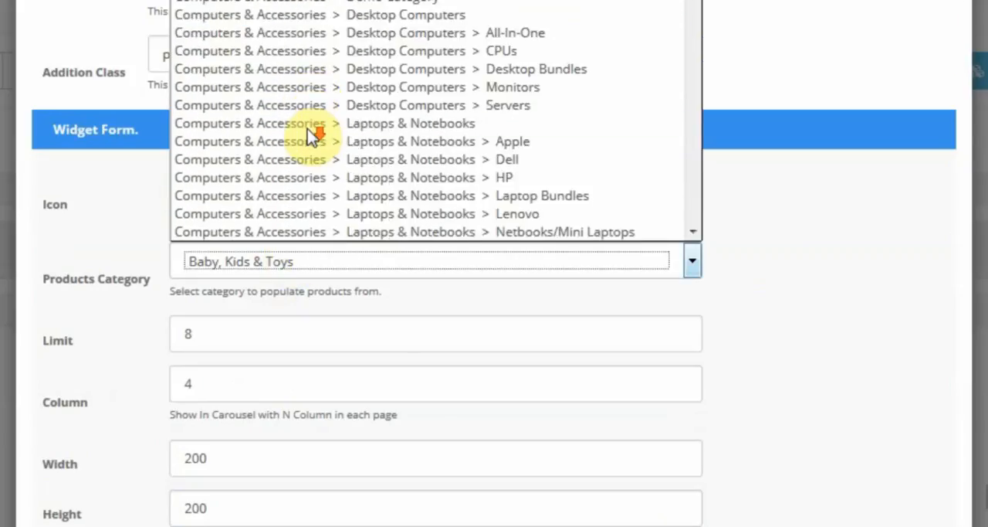
{"action": "scroll", "coordinate": [307, 116], "scroll_direction": "up", "scroll_amount": 3}
{"action": "left_click", "coordinate": [313, 89]}
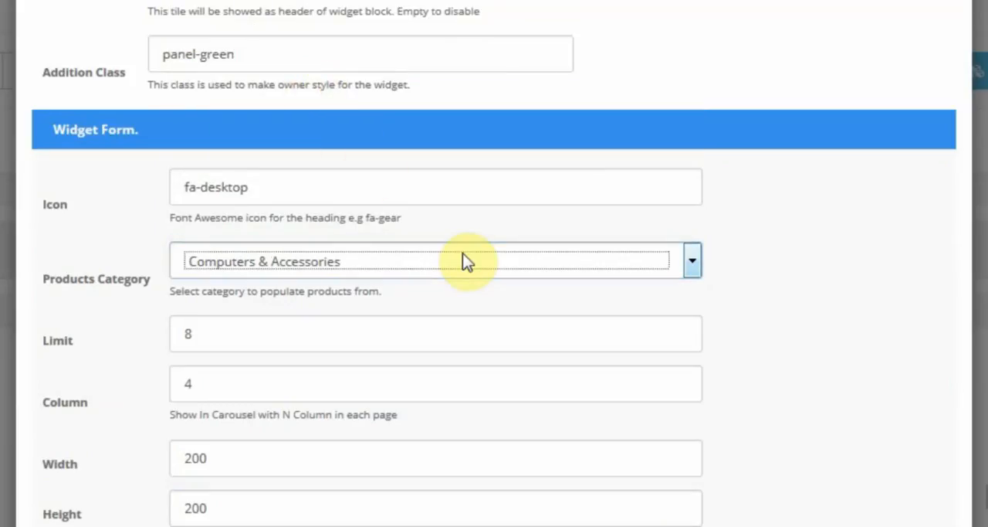
Step: Set the category products widget's carousel to 2 columns per page
{"action": "left_click", "coordinate": [438, 326]}
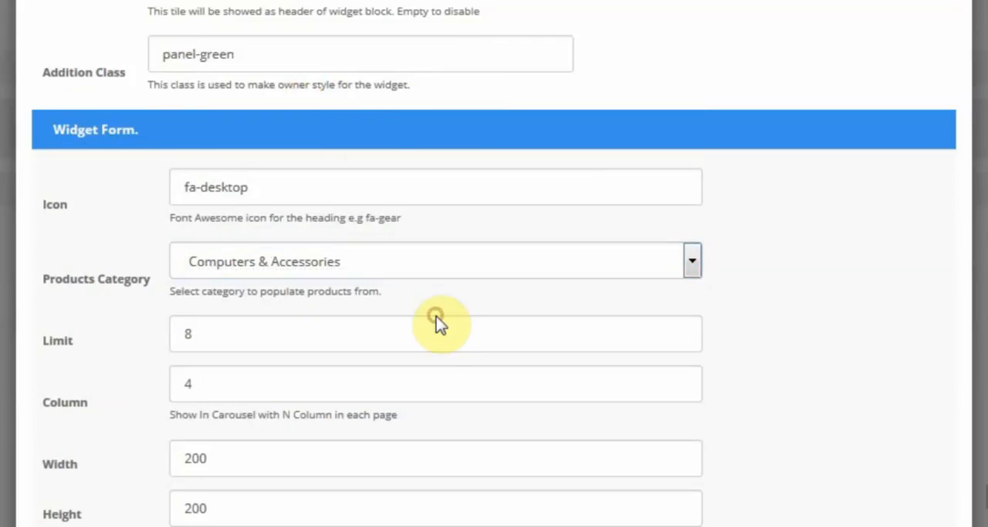
{"action": "key", "text": "Tab"}
{"action": "key", "text": "Tab"}
{"action": "key", "text": "Tab"}
{"action": "scroll", "coordinate": [437, 329], "scroll_direction": "down", "scroll_amount": 3}
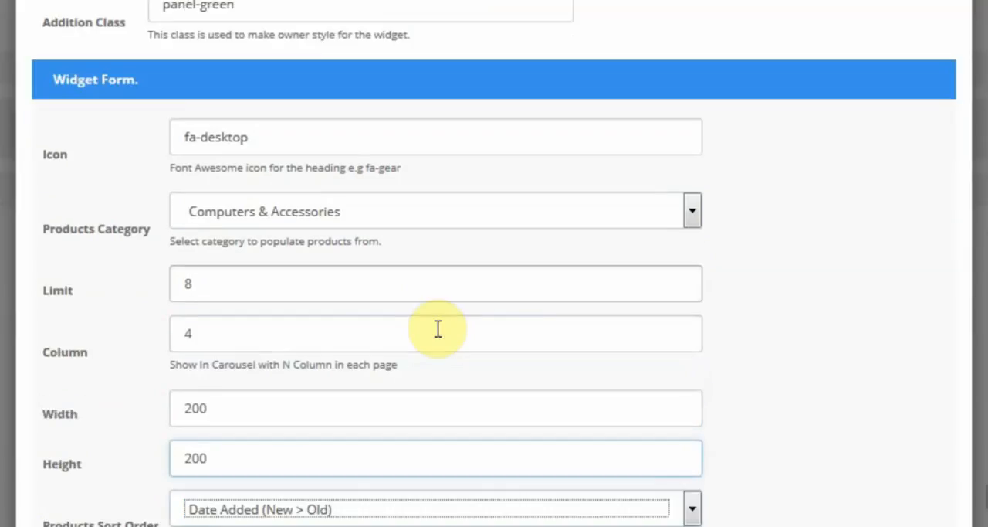
{"action": "left_click", "coordinate": [342, 170]}
{"action": "double_click", "coordinate": [345, 171]}
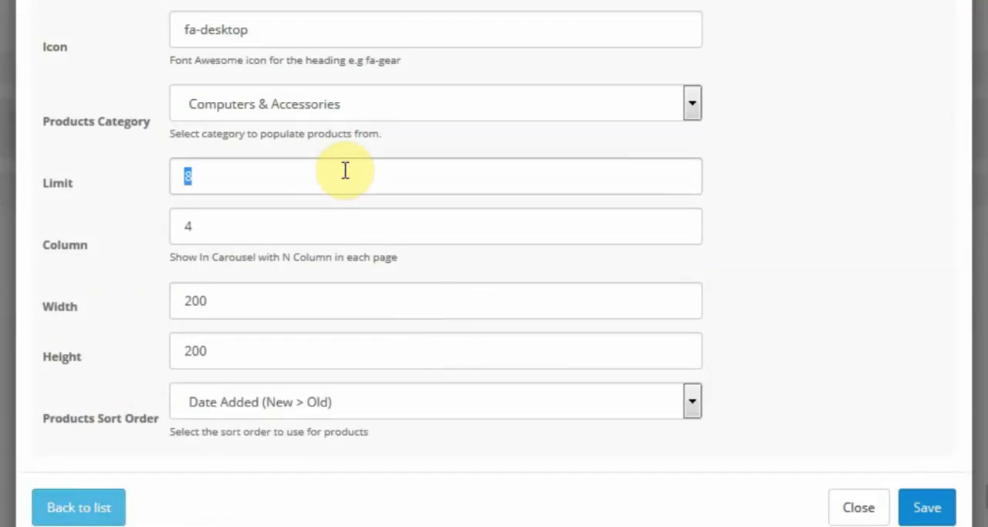
{"action": "left_click", "coordinate": [345, 171]}
{"action": "left_click", "coordinate": [311, 232]}
{"action": "double_click", "coordinate": [314, 233]}
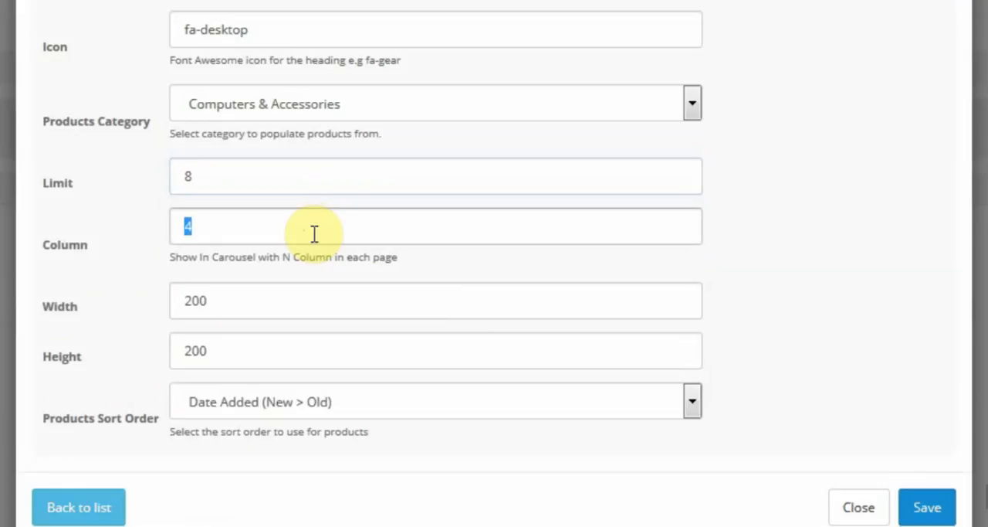
{"action": "type", "text": "2"}
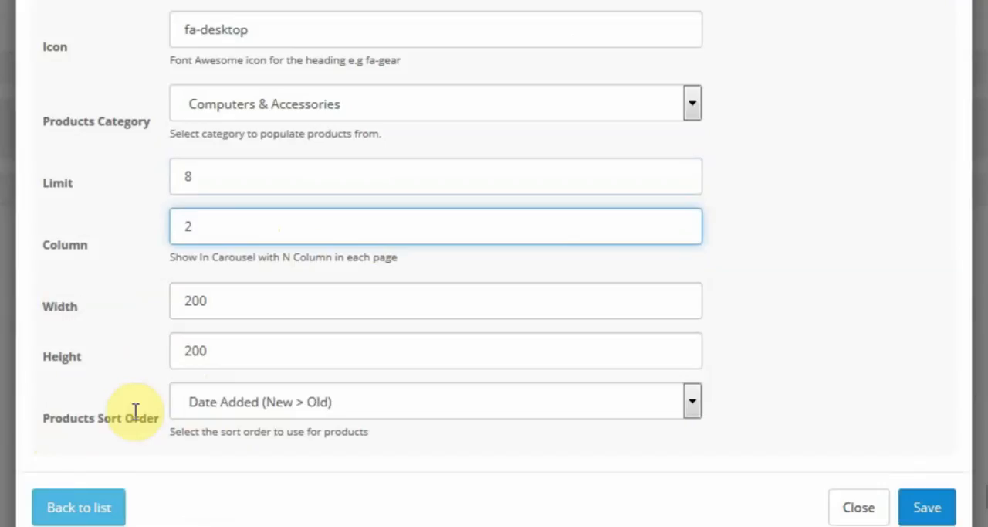
Step: Sort the category products widget's products by Price (Low > High) and save the widget
{"action": "left_click", "coordinate": [274, 400]}
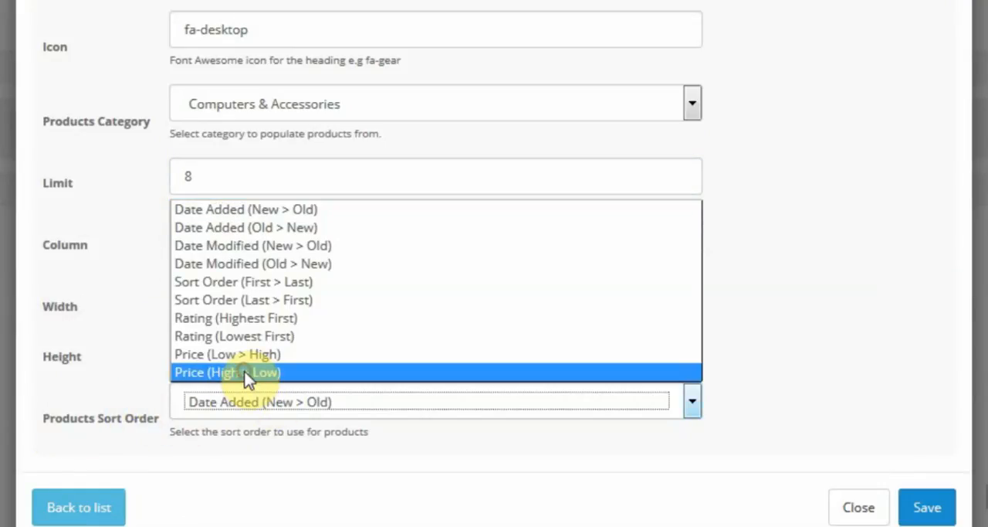
{"action": "left_click", "coordinate": [244, 371]}
{"action": "left_click", "coordinate": [265, 401]}
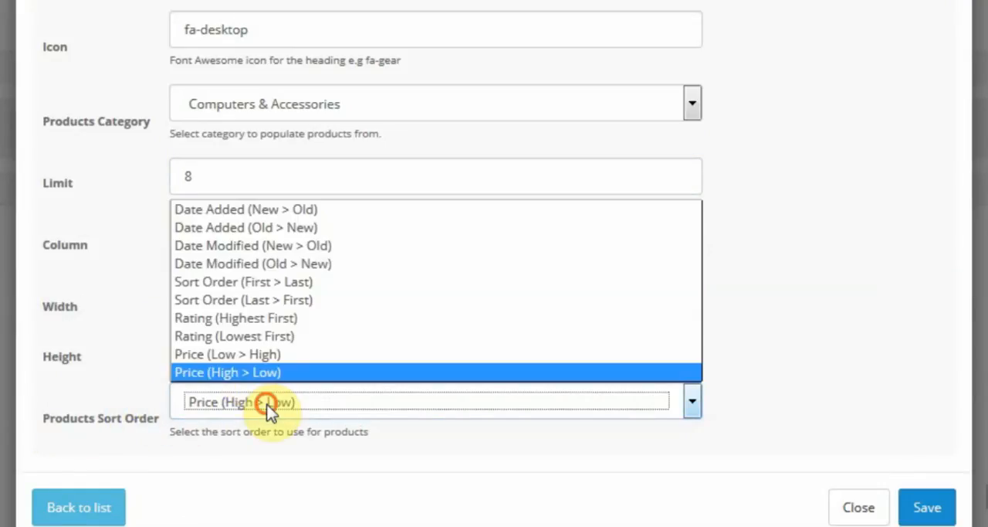
{"action": "left_click", "coordinate": [265, 355]}
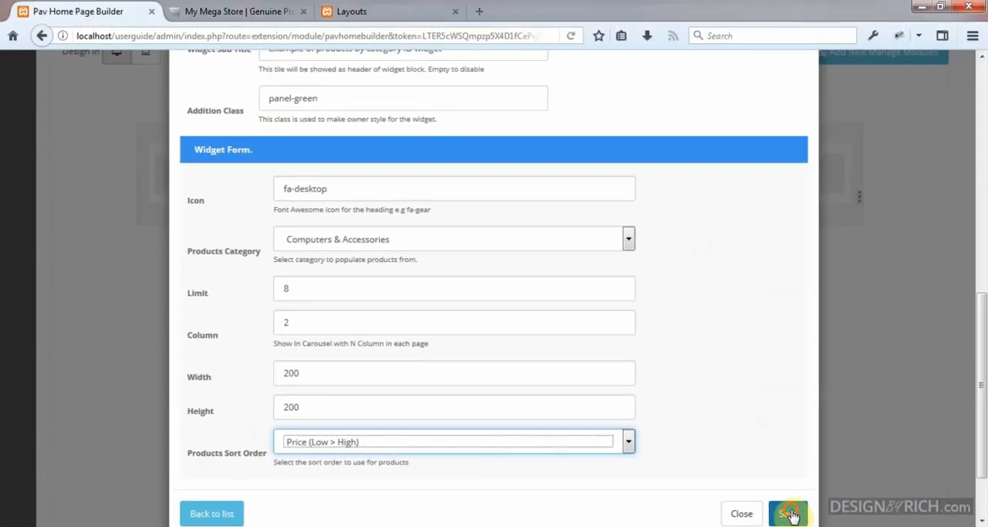
{"action": "left_click", "coordinate": [931, 508]}
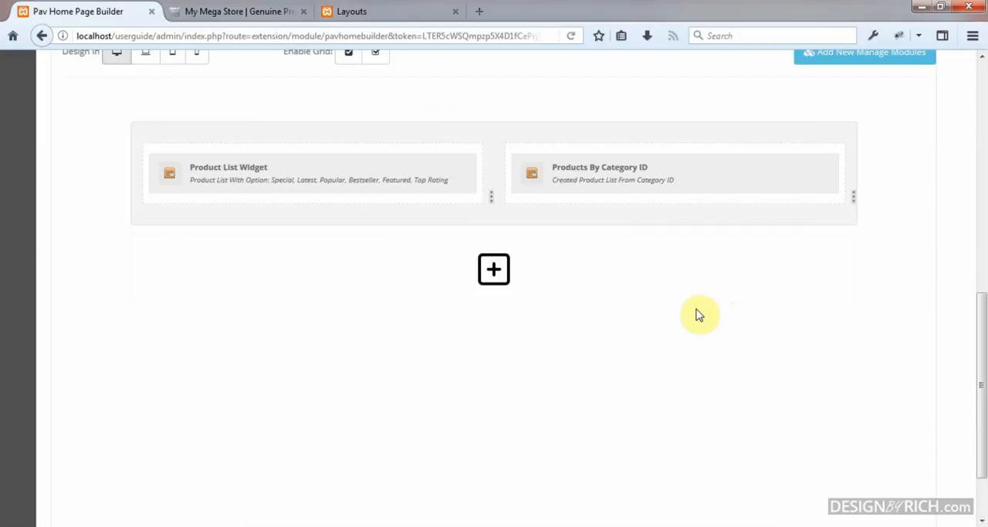
Step: Add a second row containing one column below the two product widgets
{"action": "scroll", "coordinate": [691, 314], "scroll_direction": "up", "scroll_amount": 2}
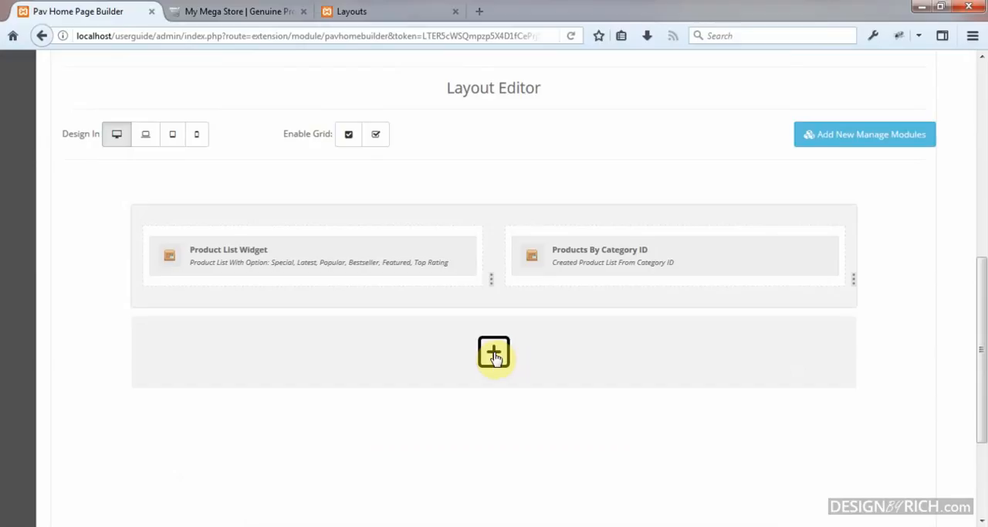
{"action": "left_click", "coordinate": [494, 353]}
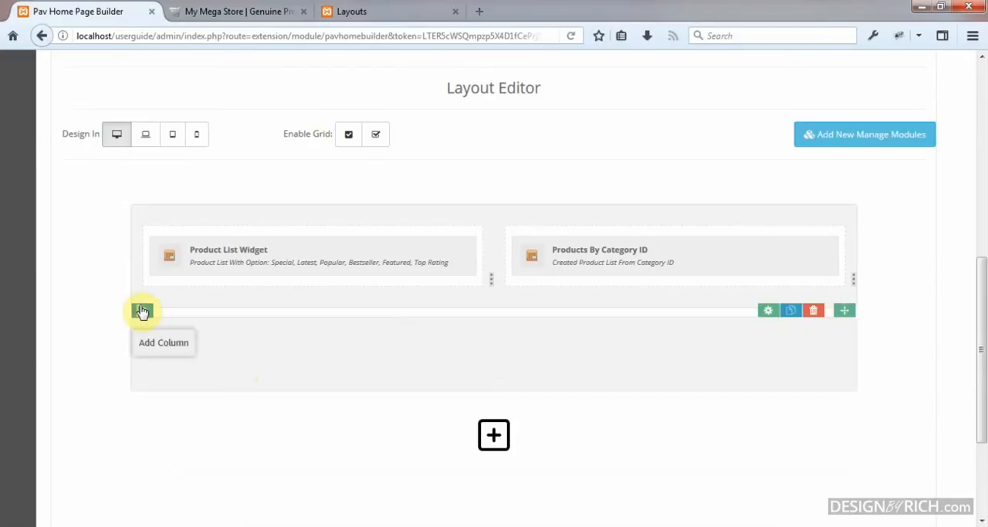
{"action": "left_click", "coordinate": [141, 310]}
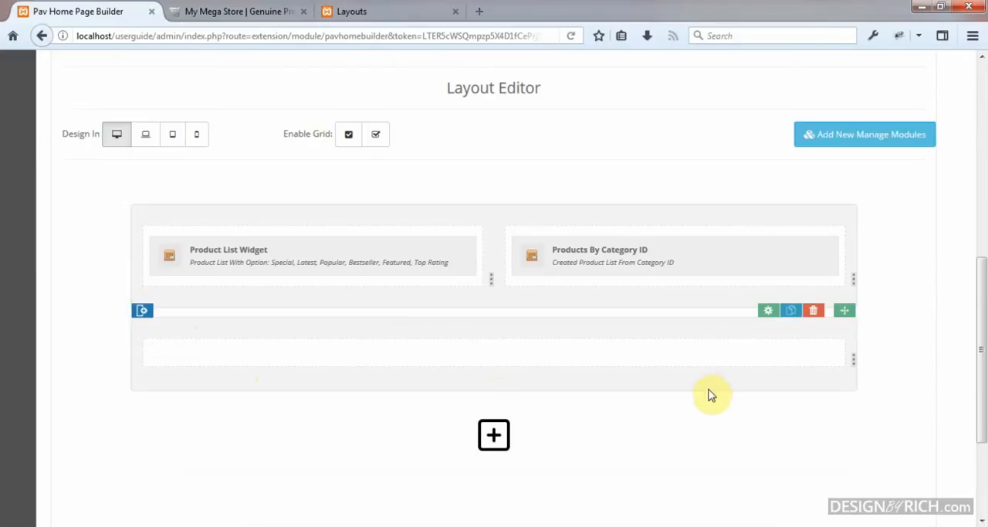
Step: Using the grid overlay, widen the second row's column to full row width in the laptop and tablet designs and check the phone design
{"action": "left_click", "coordinate": [349, 136]}
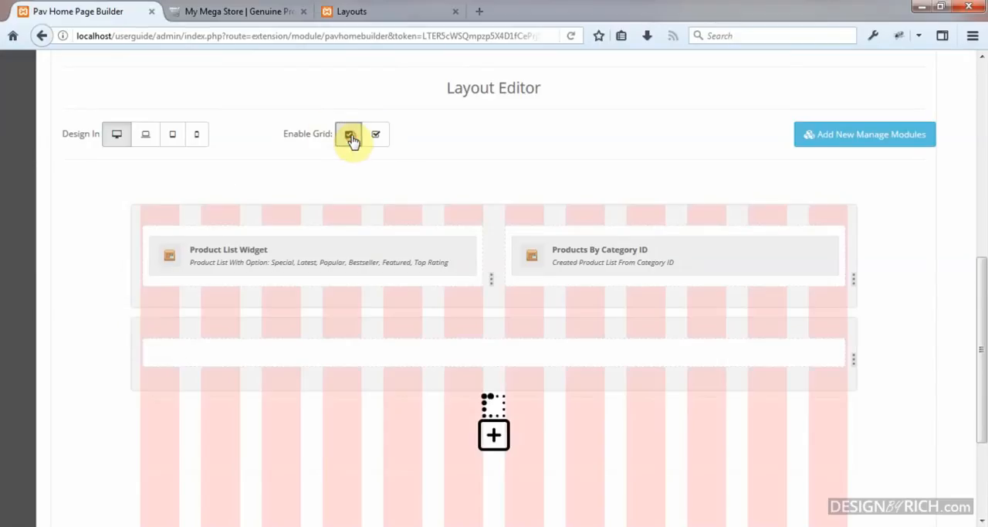
{"action": "left_click", "coordinate": [142, 144]}
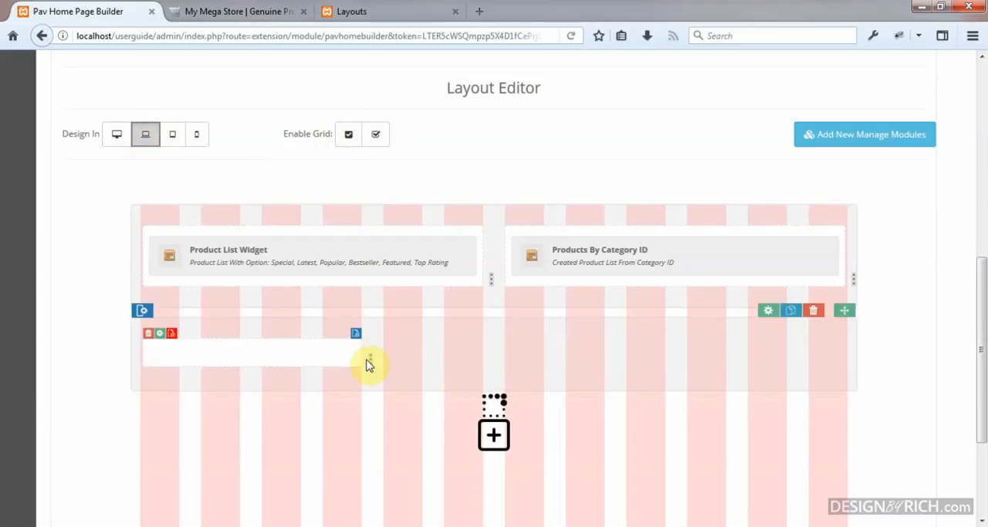
{"action": "left_click_drag", "start_coordinate": [376, 357], "coordinate": [876, 370]}
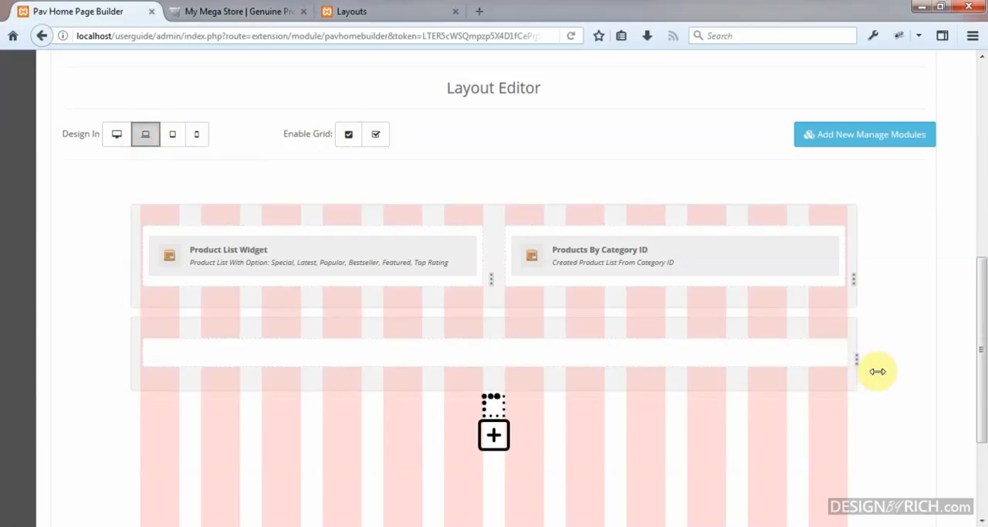
{"action": "left_click", "coordinate": [174, 136]}
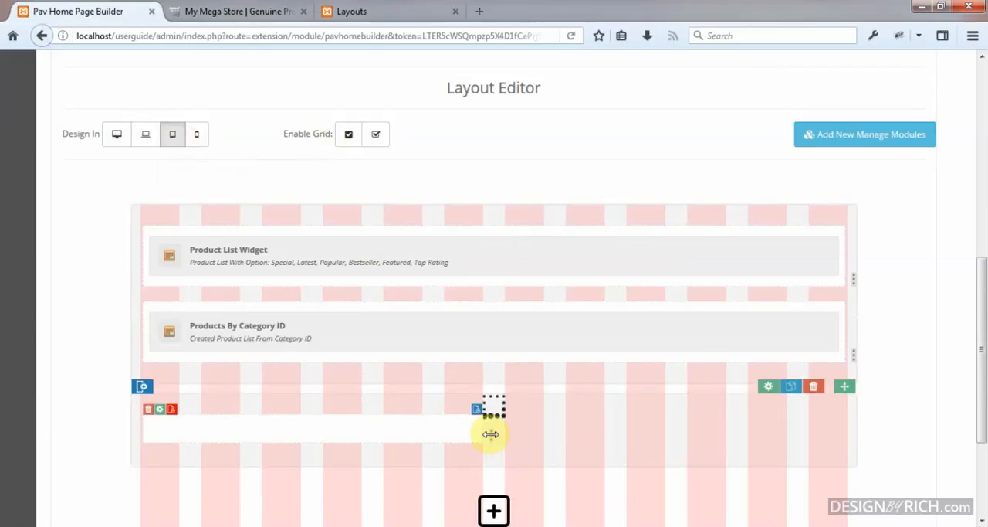
{"action": "left_click_drag", "start_coordinate": [491, 434], "coordinate": [872, 471]}
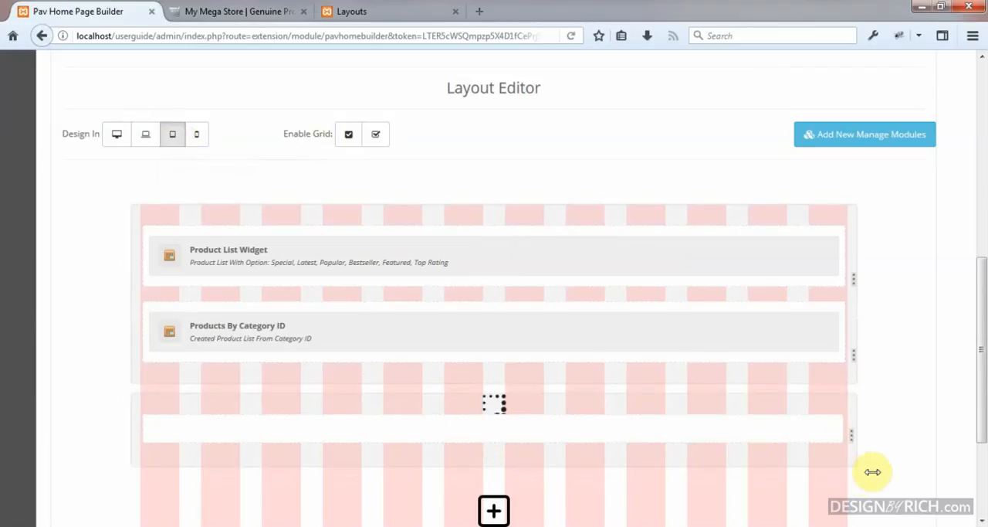
{"action": "left_click", "coordinate": [202, 137]}
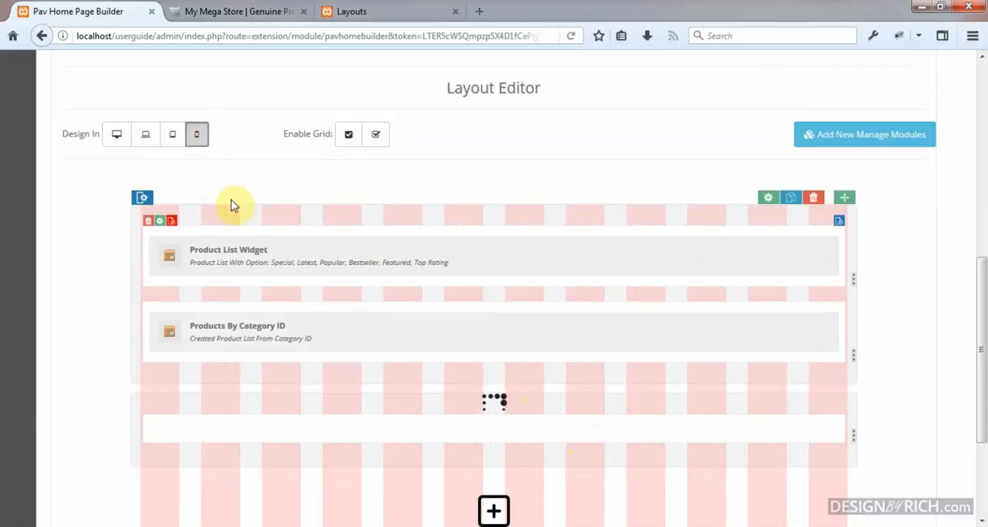
{"action": "left_click", "coordinate": [117, 137]}
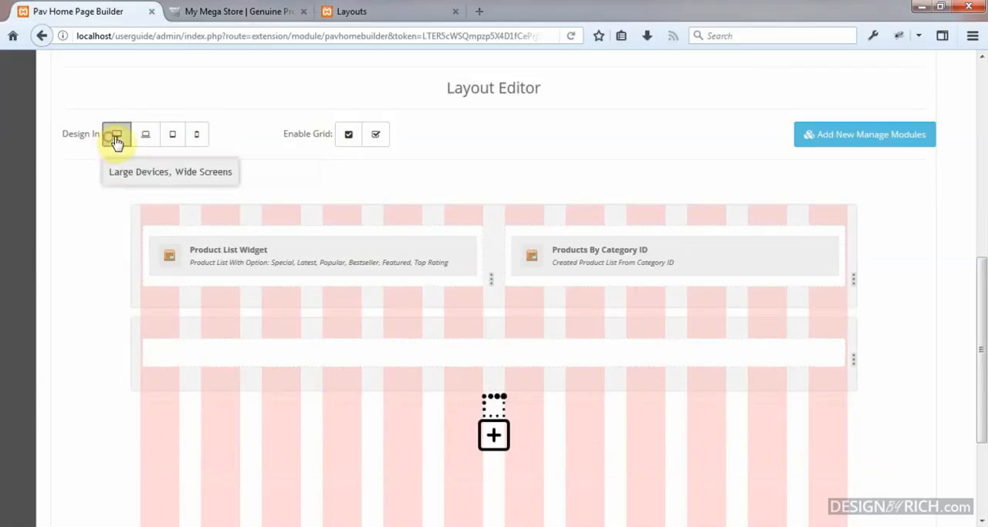
{"action": "left_click", "coordinate": [375, 135]}
Step: Place the Opencart module Banner > Home MassBottom (banner.34) in the second row's column
{"action": "scroll", "coordinate": [796, 307], "scroll_direction": "down", "scroll_amount": 2}
{"action": "mouse_move", "coordinate": [839, 257]}
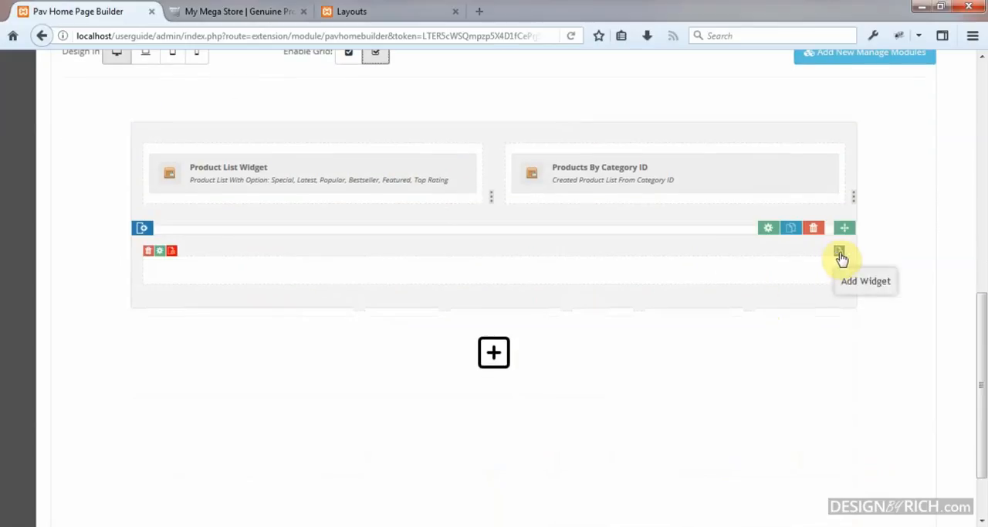
{"action": "left_click", "coordinate": [840, 257]}
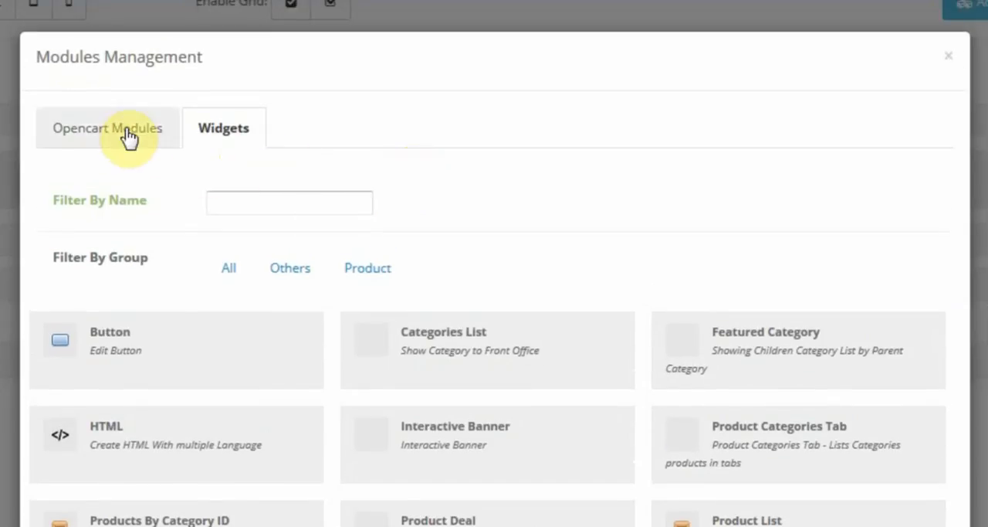
{"action": "left_click", "coordinate": [129, 136]}
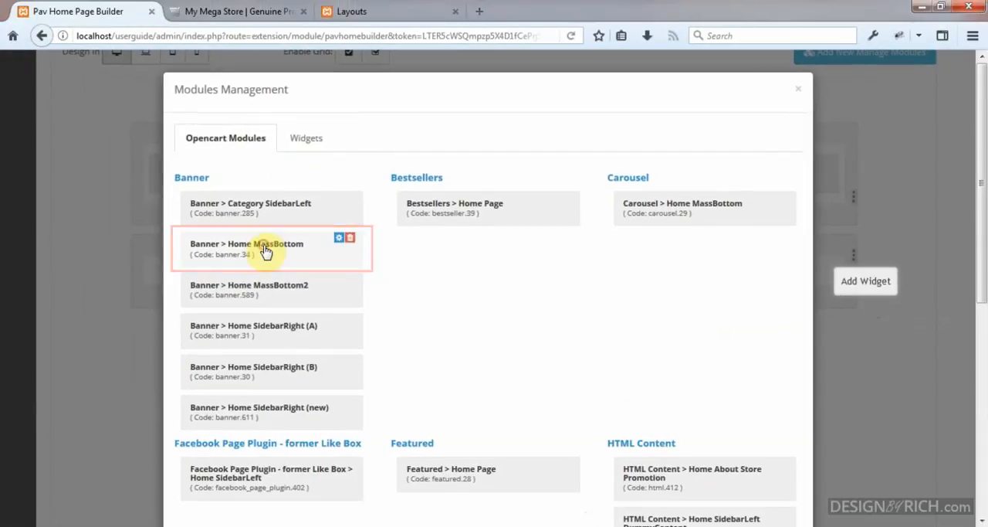
{"action": "left_click", "coordinate": [170, 292]}
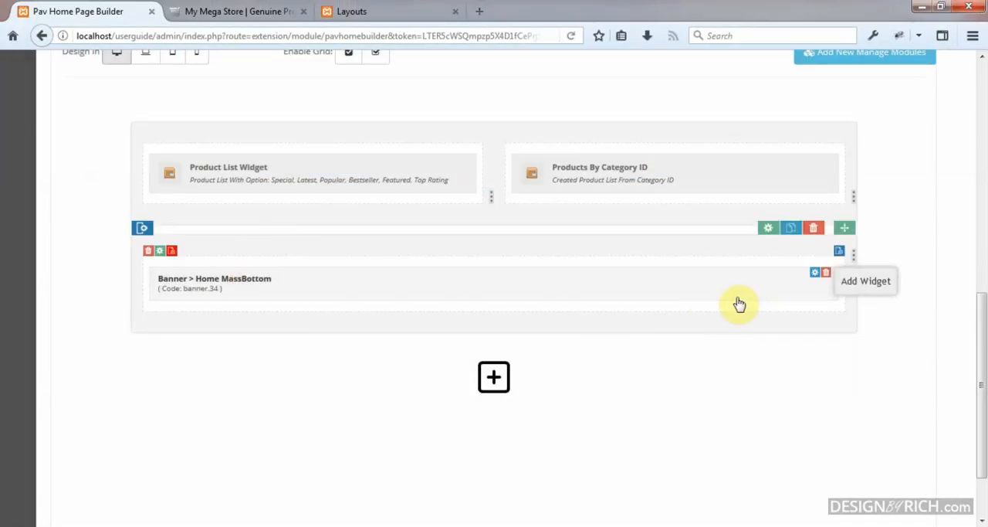
Step: Save the Home MassBottom2 module and return to the extension list
{"action": "scroll", "coordinate": [711, 300], "scroll_direction": "up", "scroll_amount": 4}
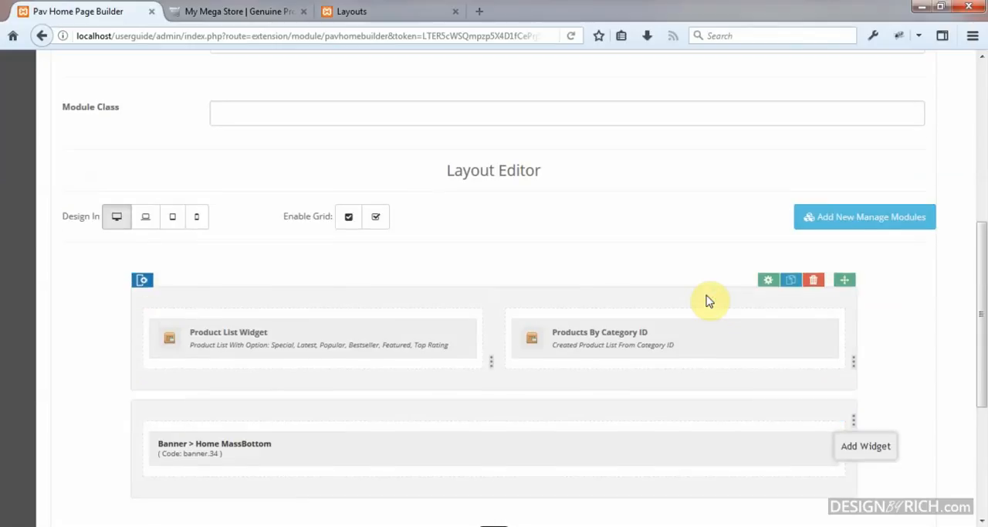
{"action": "scroll", "coordinate": [708, 300], "scroll_direction": "up", "scroll_amount": 9}
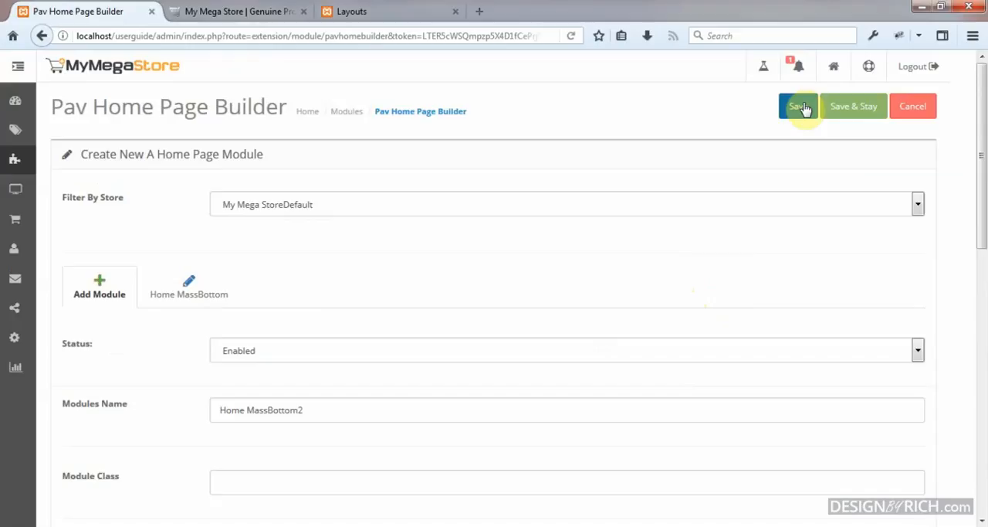
{"action": "left_click", "coordinate": [800, 107]}
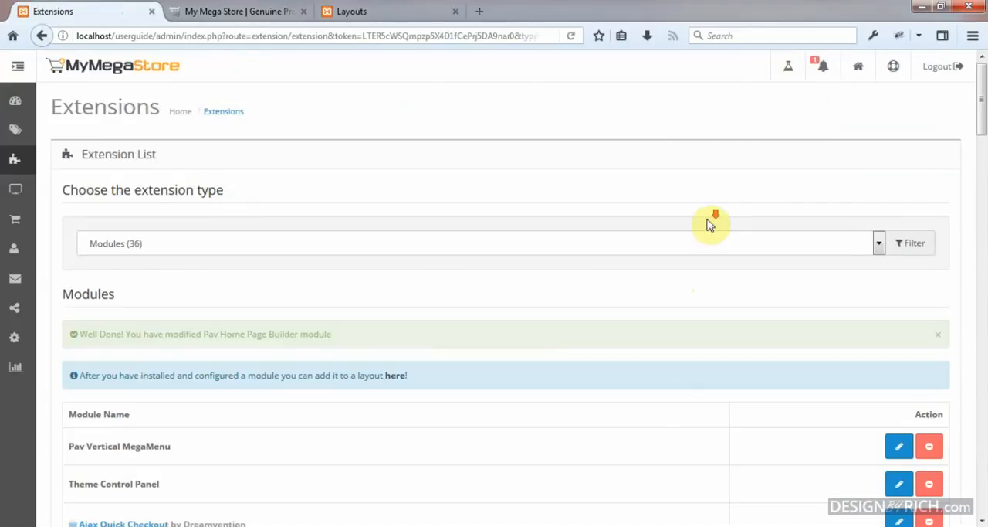
Step: Switch from the extension list to the store's layout list and open the Home layout for editing
{"action": "scroll", "coordinate": [711, 224], "scroll_direction": "down", "scroll_amount": 5}
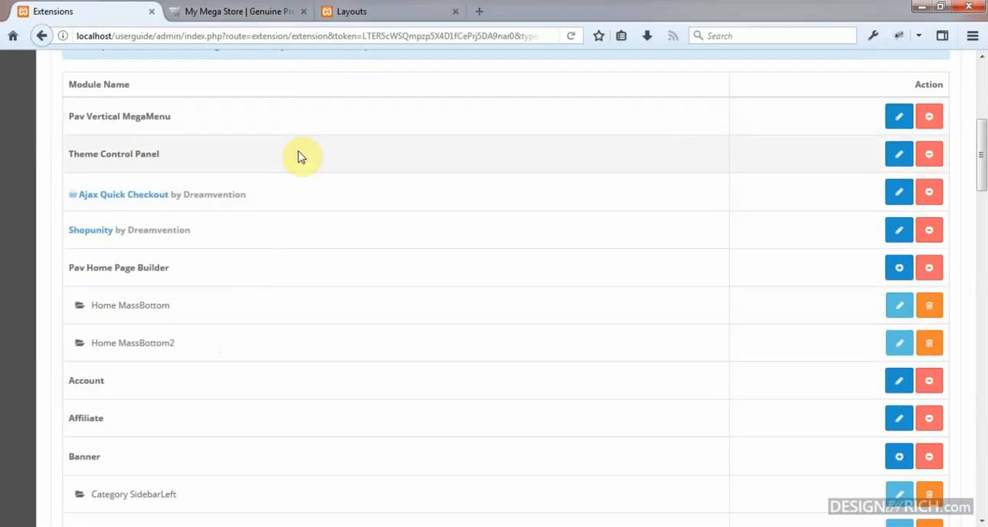
{"action": "left_click", "coordinate": [380, 17]}
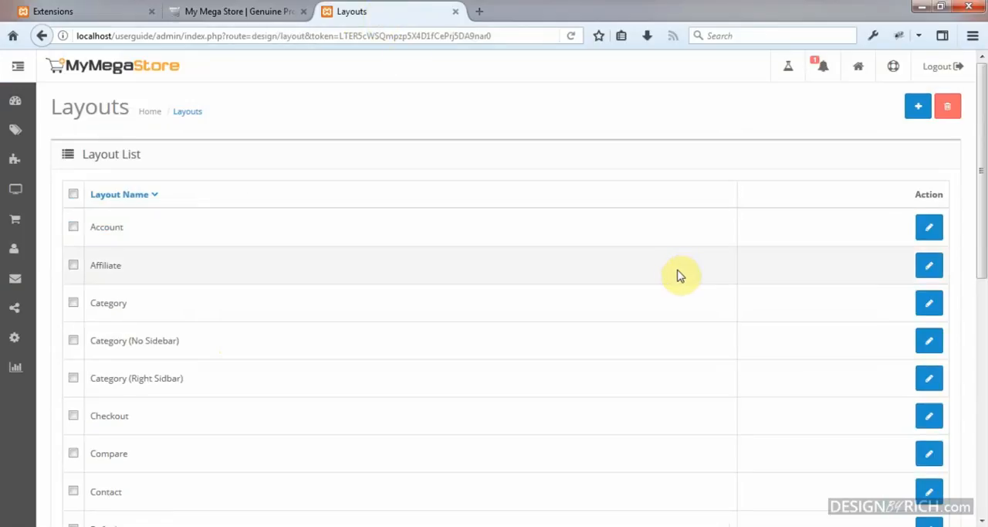
{"action": "scroll", "coordinate": [811, 280], "scroll_direction": "down", "scroll_amount": 5}
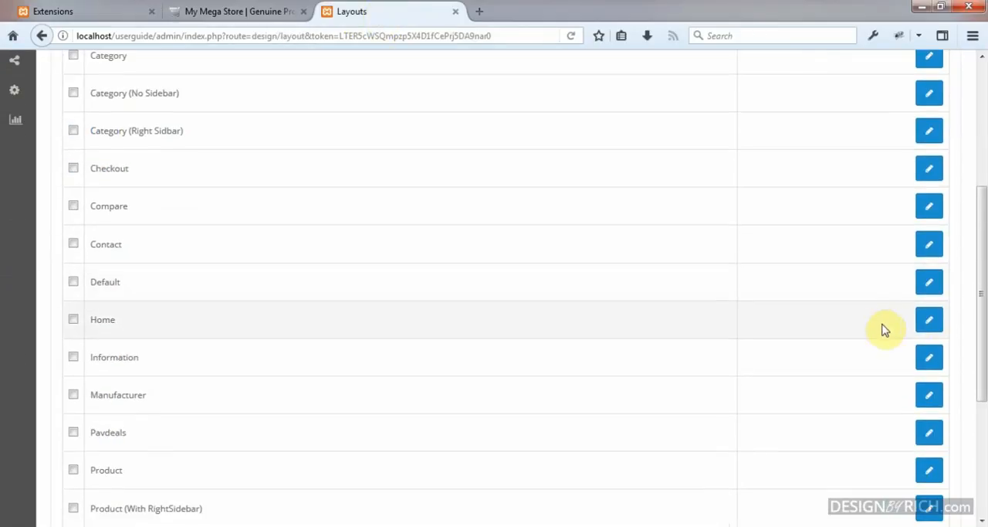
{"action": "left_click", "coordinate": [930, 322]}
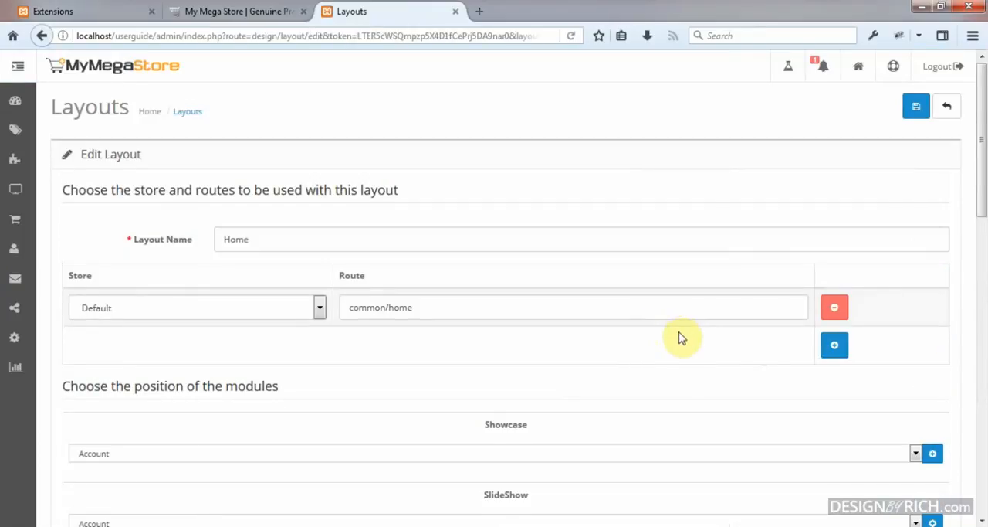
Step: Replace the Home layout's existing Mass Bottom module with Home MassBottom2 from Pav Home Page Builder
{"action": "scroll", "coordinate": [682, 337], "scroll_direction": "down", "scroll_amount": 2}
{"action": "scroll", "coordinate": [746, 322], "scroll_direction": "down", "scroll_amount": 4}
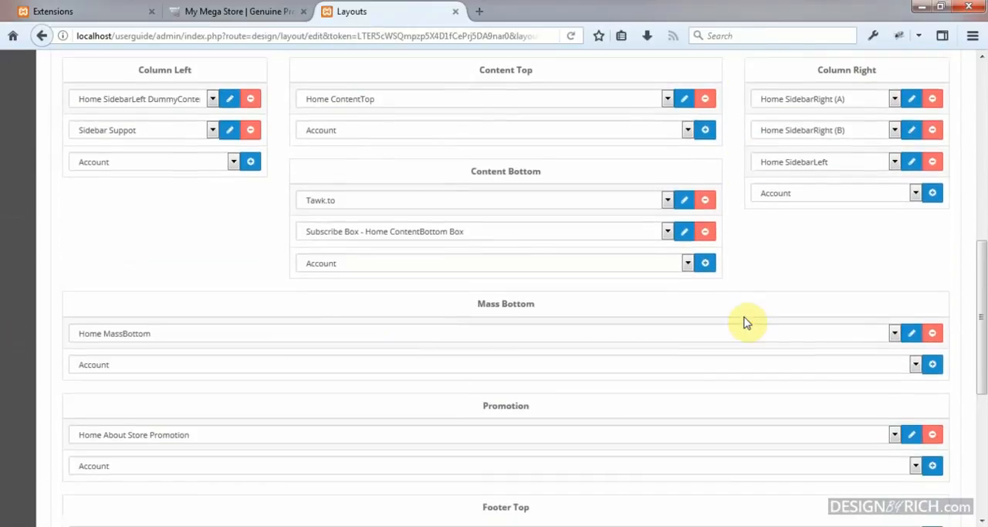
{"action": "scroll", "coordinate": [746, 322], "scroll_direction": "down", "scroll_amount": 2}
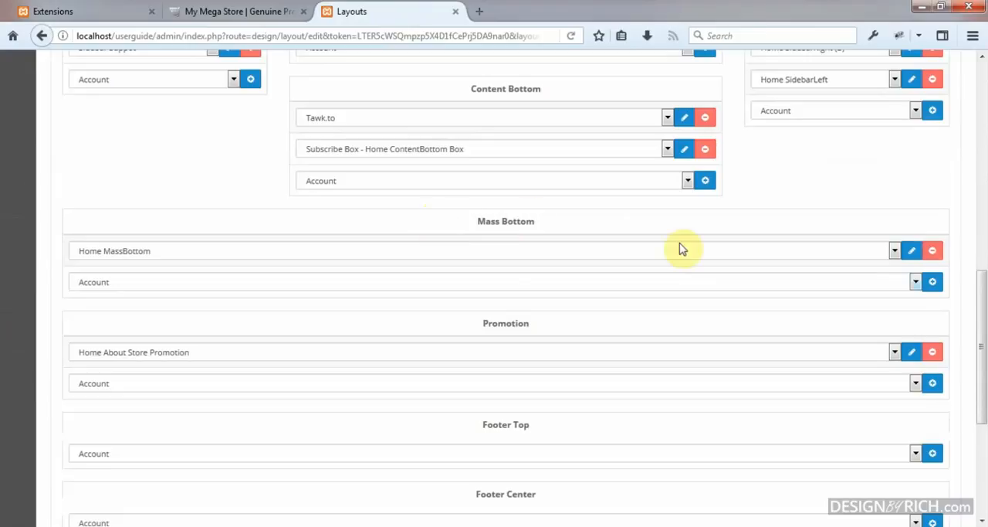
{"action": "left_click", "coordinate": [896, 252]}
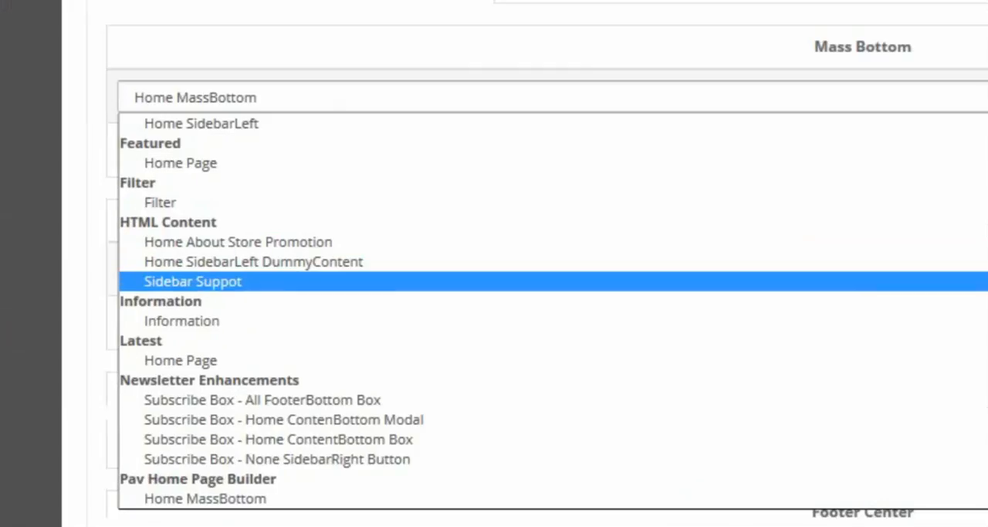
{"action": "scroll", "coordinate": [233, 407], "scroll_direction": "down", "scroll_amount": 3}
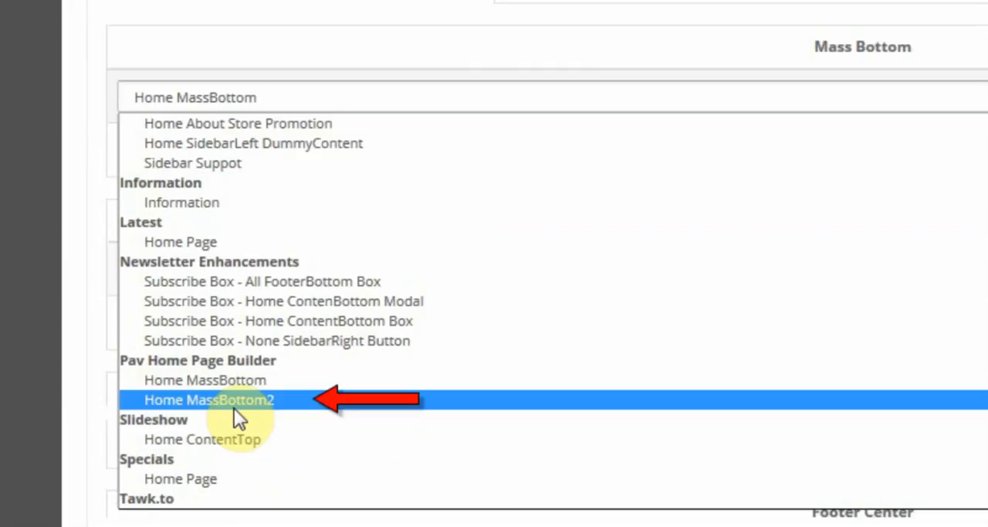
{"action": "left_click", "coordinate": [236, 404]}
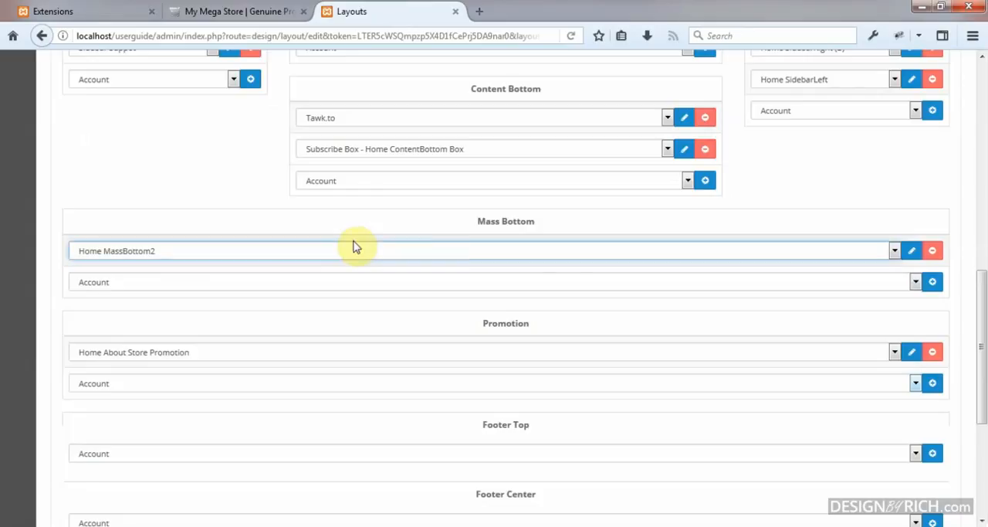
Step: Save the edited Home layout
{"action": "scroll", "coordinate": [581, 299], "scroll_direction": "down", "scroll_amount": 2}
{"action": "scroll", "coordinate": [798, 280], "scroll_direction": "up", "scroll_amount": 10}
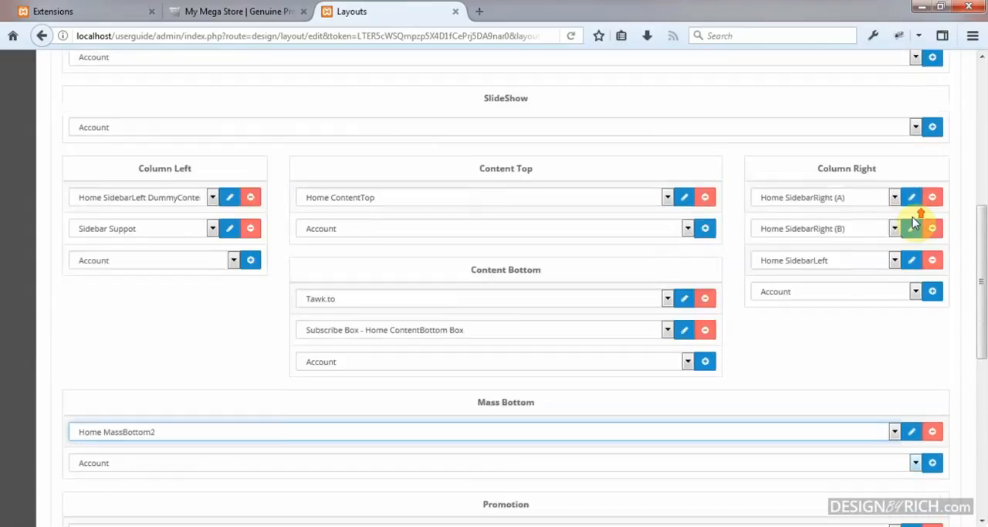
{"action": "scroll", "coordinate": [912, 224], "scroll_direction": "up", "scroll_amount": 2}
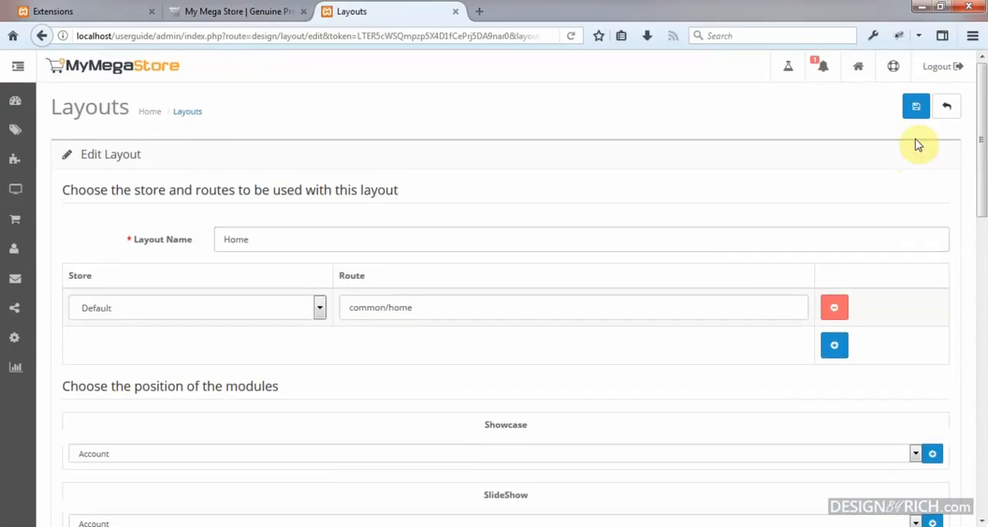
{"action": "left_click", "coordinate": [919, 109]}
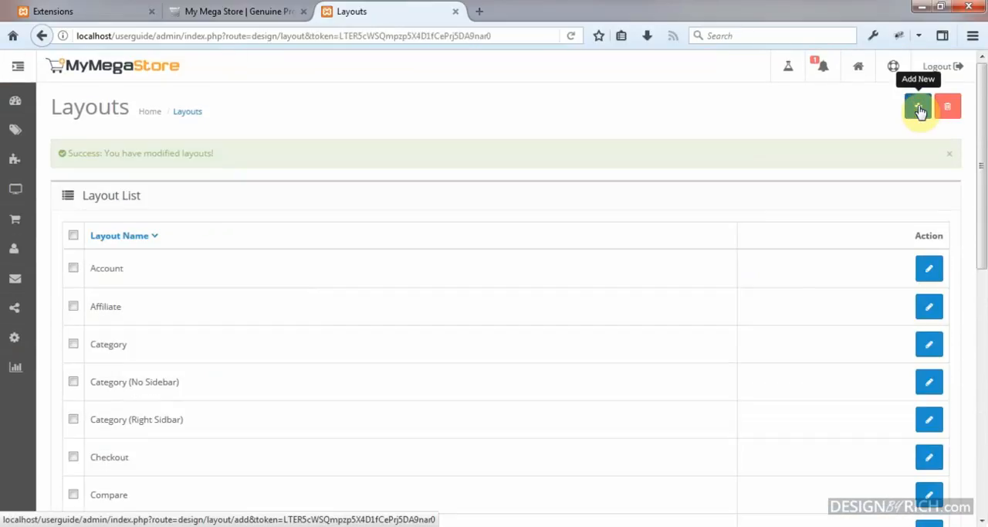
Step: Reload the storefront home page and examine the product list widget, the products by category widget and the cosmetics banner beneath them
{"action": "left_click", "coordinate": [255, 10]}
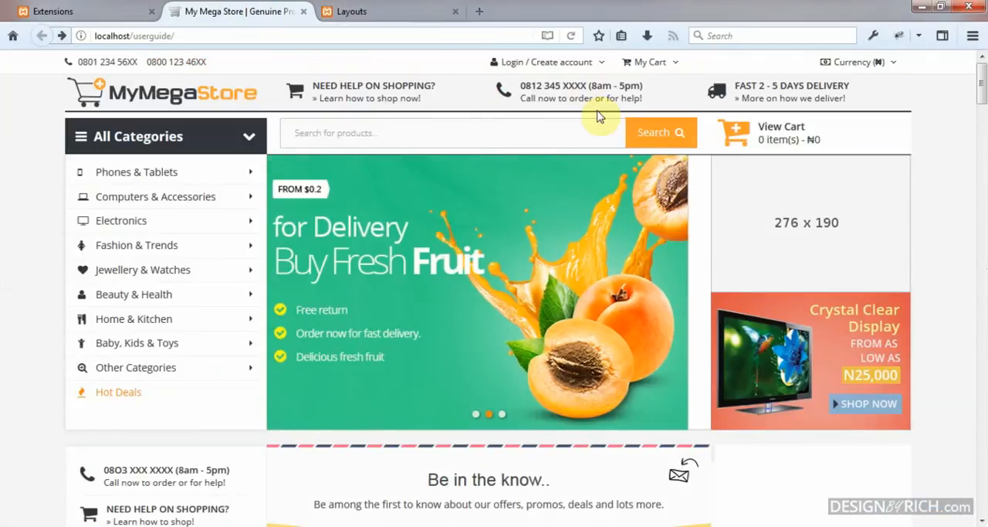
{"action": "left_click", "coordinate": [231, 94]}
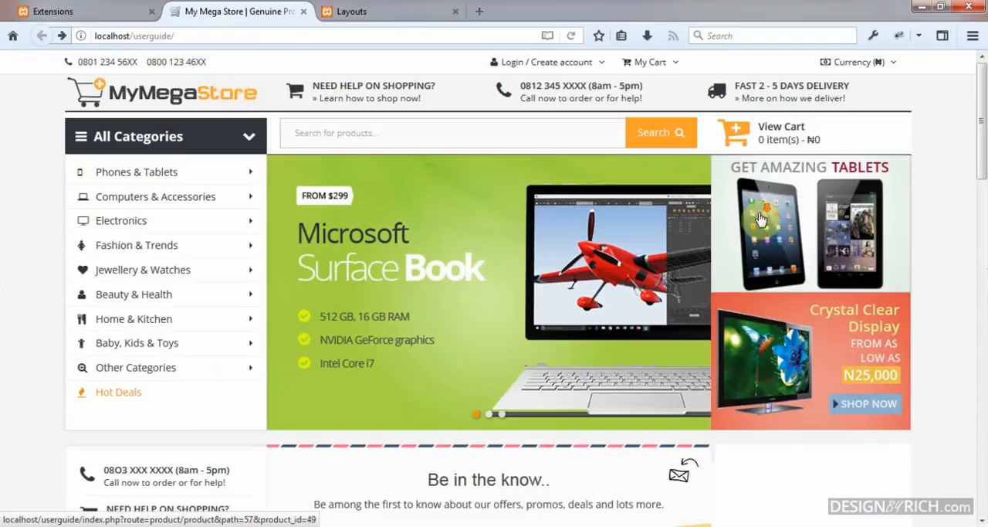
{"action": "left_click_drag", "start_coordinate": [983, 158], "coordinate": [984, 244]}
{"action": "scroll", "coordinate": [984, 245], "scroll_direction": "down", "scroll_amount": 3}
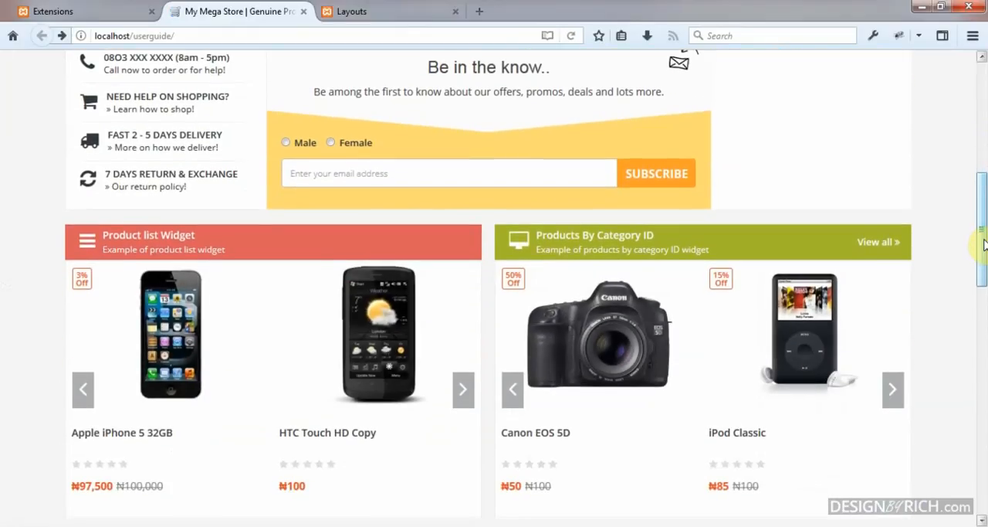
{"action": "scroll", "coordinate": [876, 263], "scroll_direction": "up", "scroll_amount": 1}
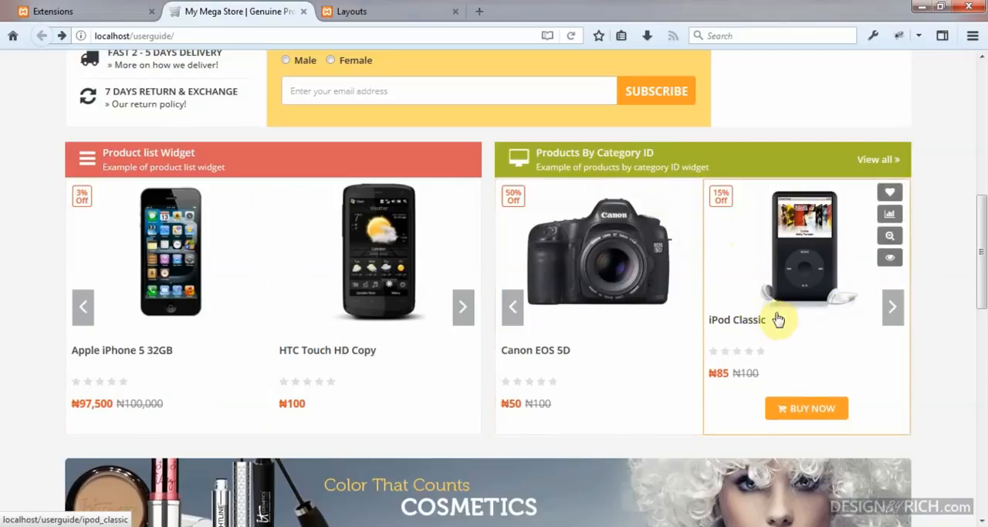
{"action": "scroll", "coordinate": [747, 314], "scroll_direction": "down", "scroll_amount": 2}
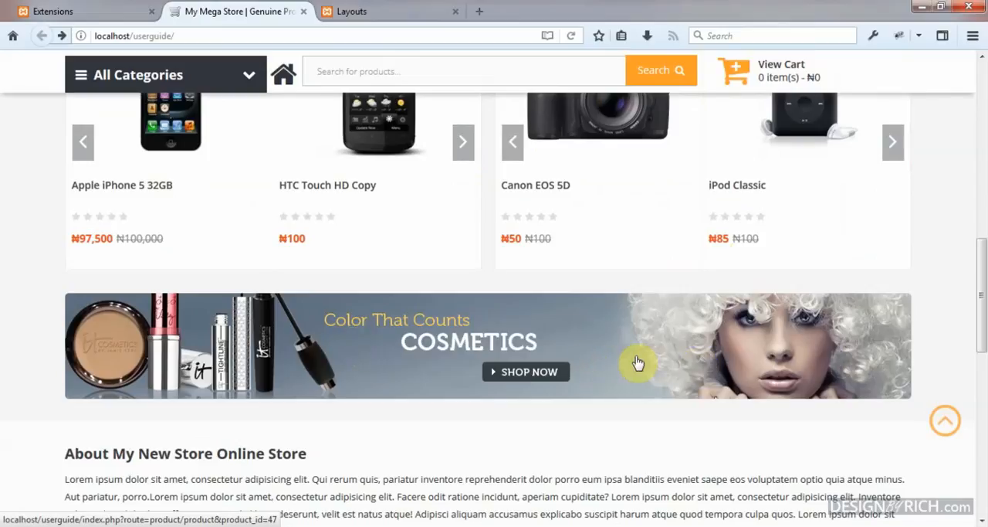
{"action": "scroll", "coordinate": [948, 203], "scroll_direction": "down", "scroll_amount": 1}
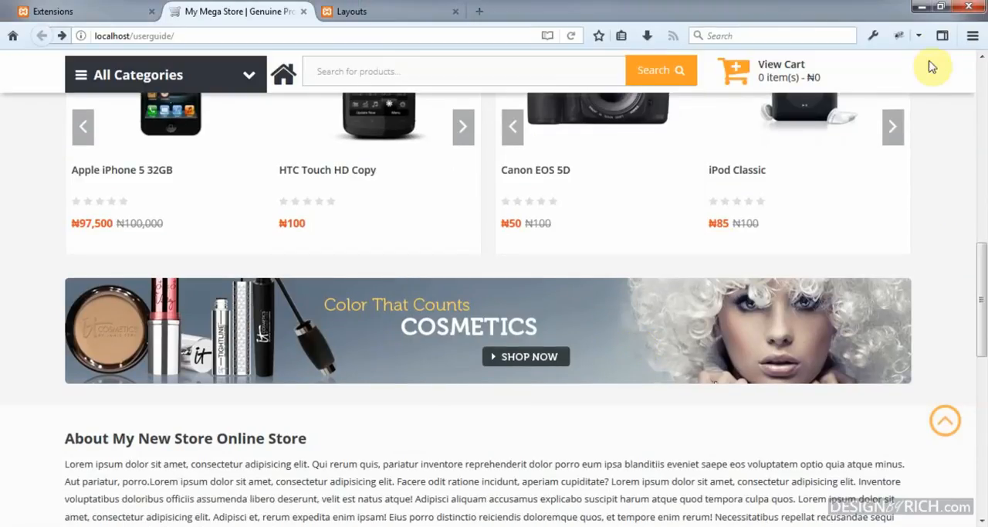
Step: Shrink the browser window to a narrow width and examine how the product widgets and banner stack on the storefront
{"action": "left_click", "coordinate": [942, 9]}
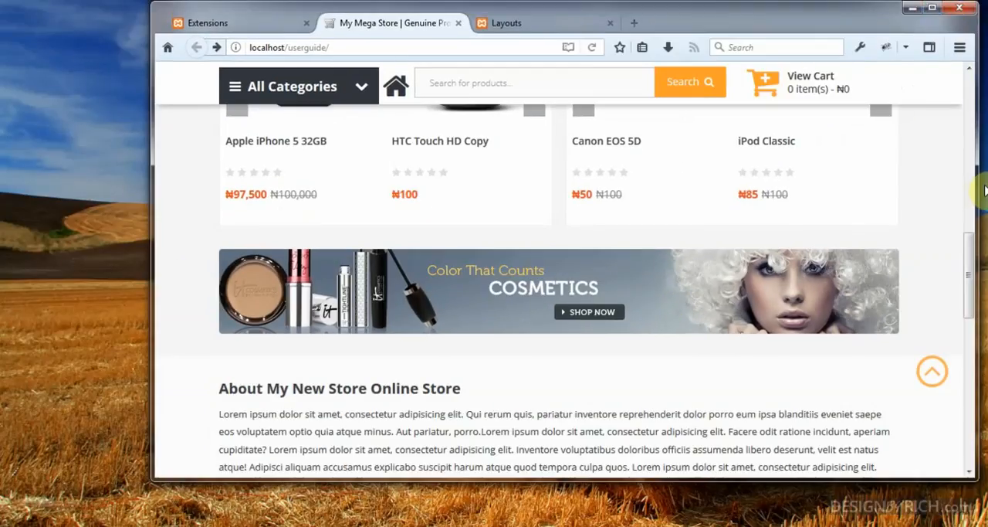
{"action": "left_click_drag", "start_coordinate": [976, 187], "coordinate": [796, 177]}
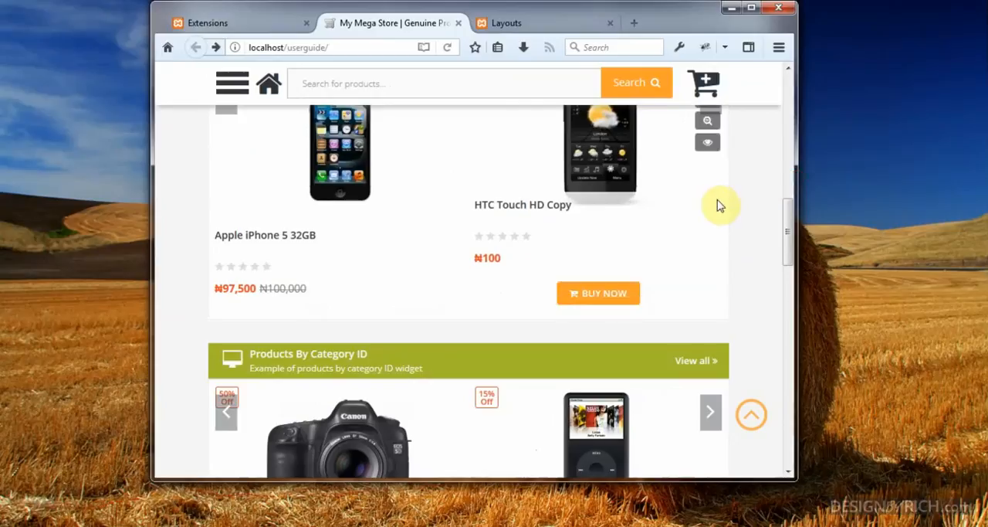
{"action": "scroll", "coordinate": [734, 267], "scroll_direction": "up", "scroll_amount": 3}
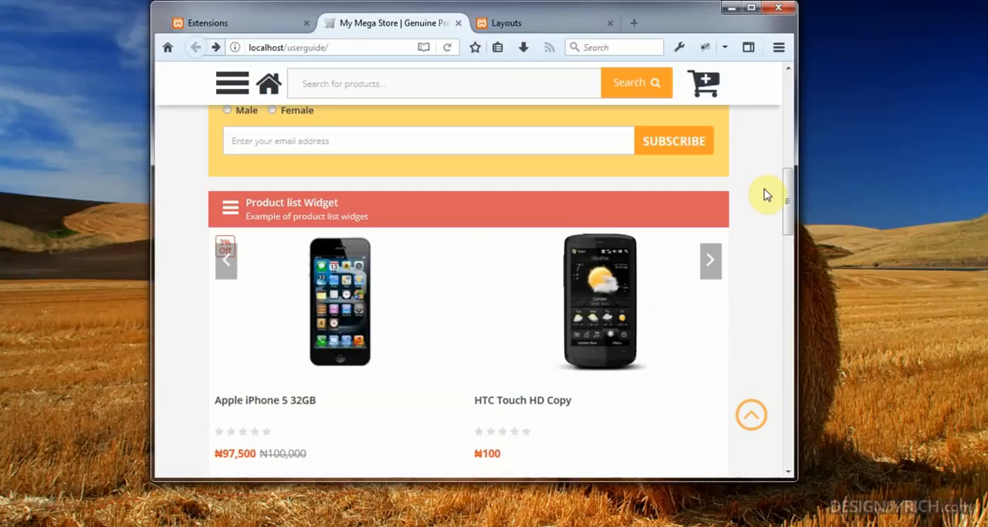
{"action": "scroll", "coordinate": [766, 194], "scroll_direction": "down", "scroll_amount": 5}
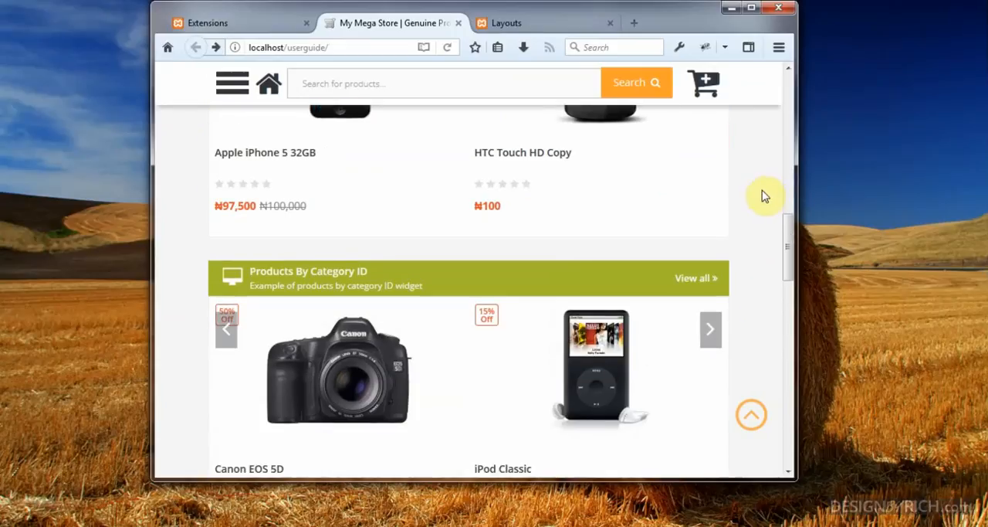
{"action": "scroll", "coordinate": [710, 242], "scroll_direction": "up", "scroll_amount": 2}
{"action": "scroll", "coordinate": [710, 243], "scroll_direction": "down", "scroll_amount": 2}
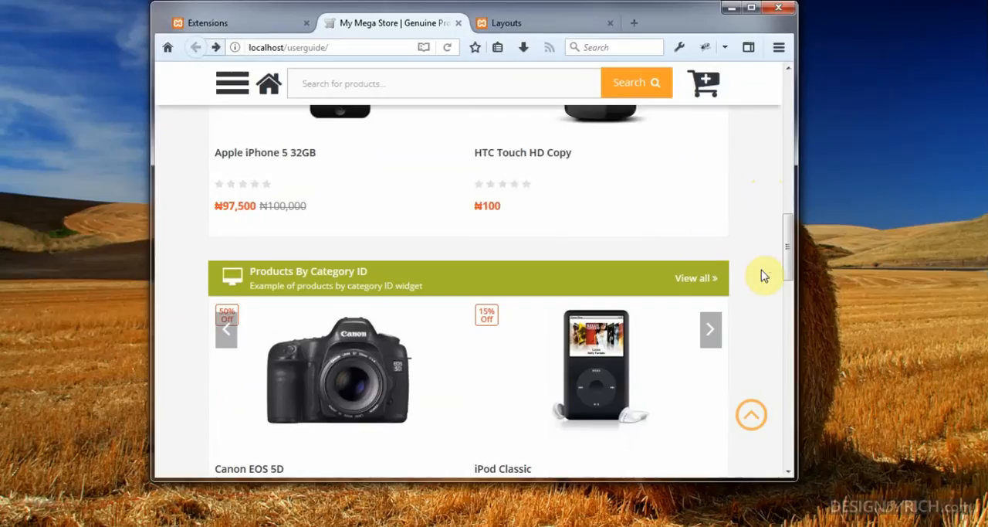
{"action": "scroll", "coordinate": [764, 276], "scroll_direction": "down", "scroll_amount": 2}
{"action": "scroll", "coordinate": [763, 276], "scroll_direction": "down", "scroll_amount": 7}
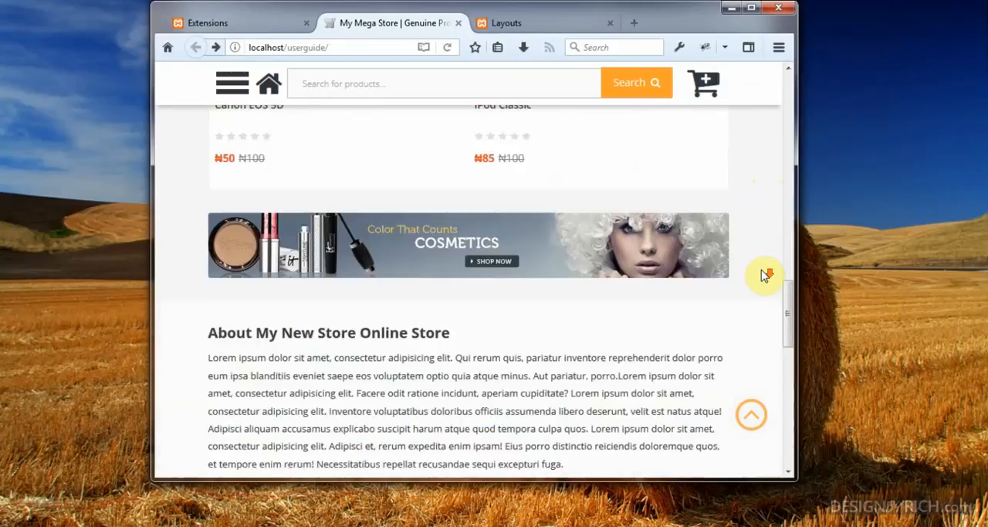
{"action": "scroll", "coordinate": [764, 276], "scroll_direction": "up", "scroll_amount": 4}
{"action": "scroll", "coordinate": [763, 275], "scroll_direction": "up", "scroll_amount": 2}
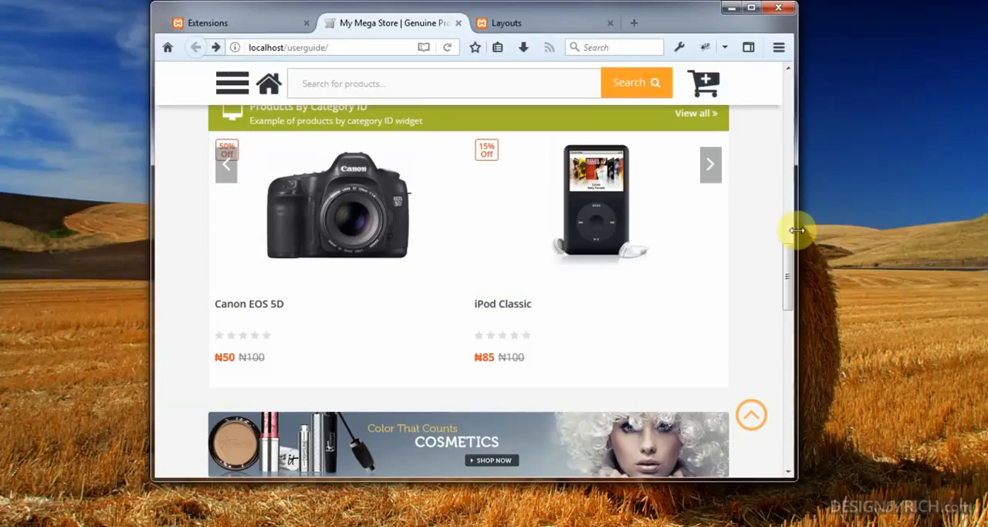
Step: Widen the browser window, examine the product widgets at that width, and restore the window to full size
{"action": "left_click_drag", "start_coordinate": [803, 226], "coordinate": [946, 230]}
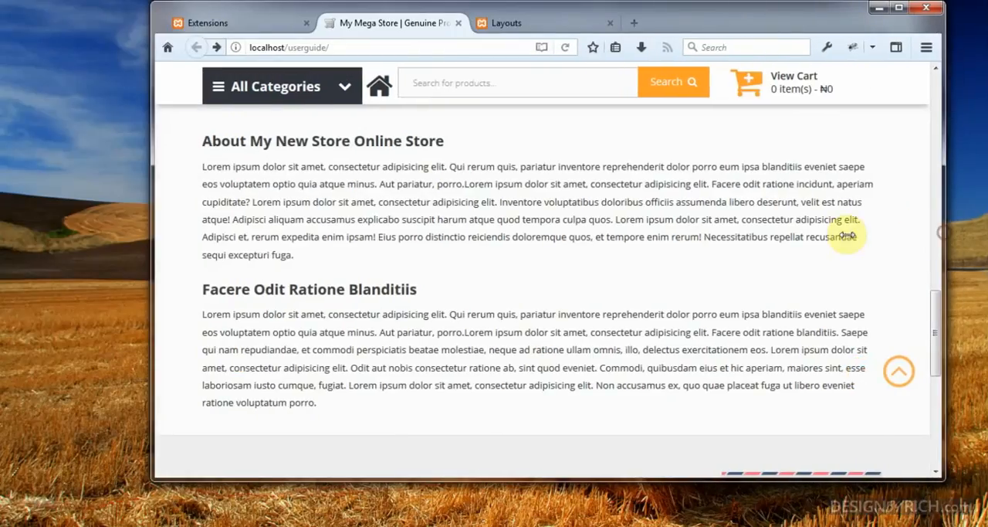
{"action": "scroll", "coordinate": [845, 236], "scroll_direction": "up", "scroll_amount": 5}
{"action": "scroll", "coordinate": [850, 241], "scroll_direction": "up", "scroll_amount": 7}
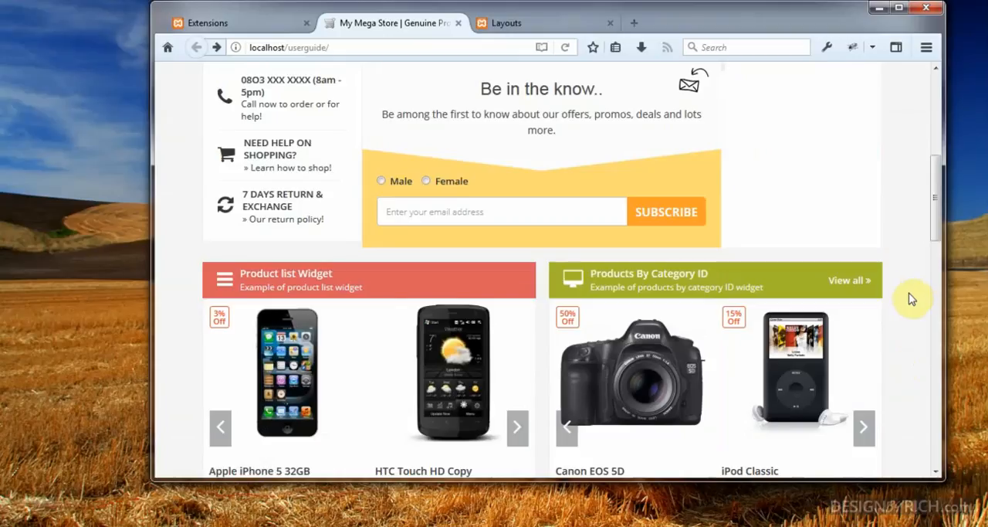
{"action": "left_click", "coordinate": [899, 8]}
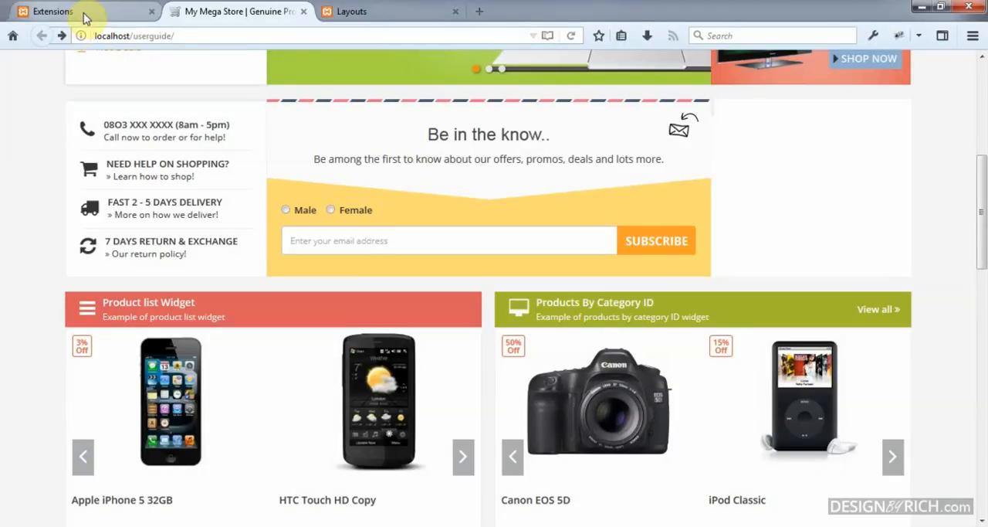
Step: Switch to the extension list and open the Home MassBottom2 module of Pav Home Page Builder for editing
{"action": "left_click", "coordinate": [82, 11]}
{"action": "scroll", "coordinate": [545, 185], "scroll_direction": "down", "scroll_amount": 5}
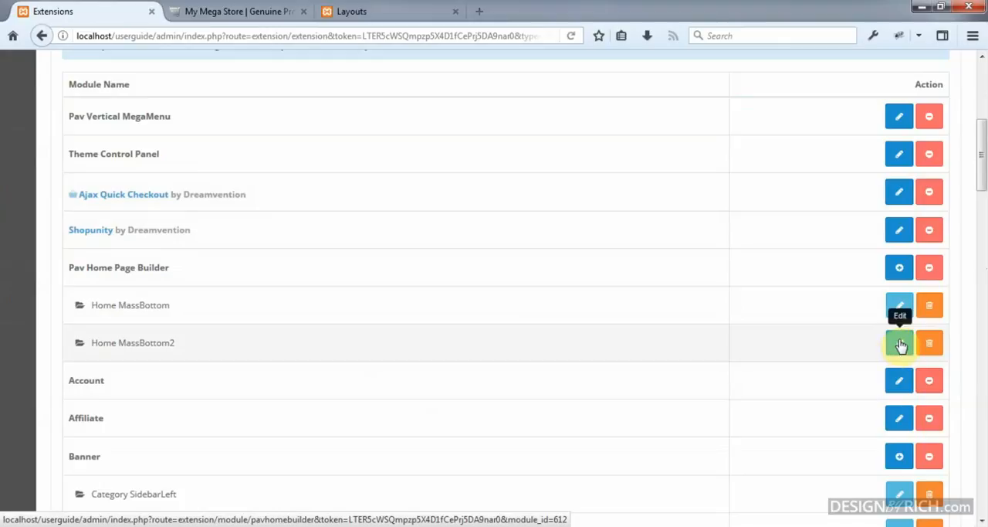
{"action": "left_click", "coordinate": [900, 345]}
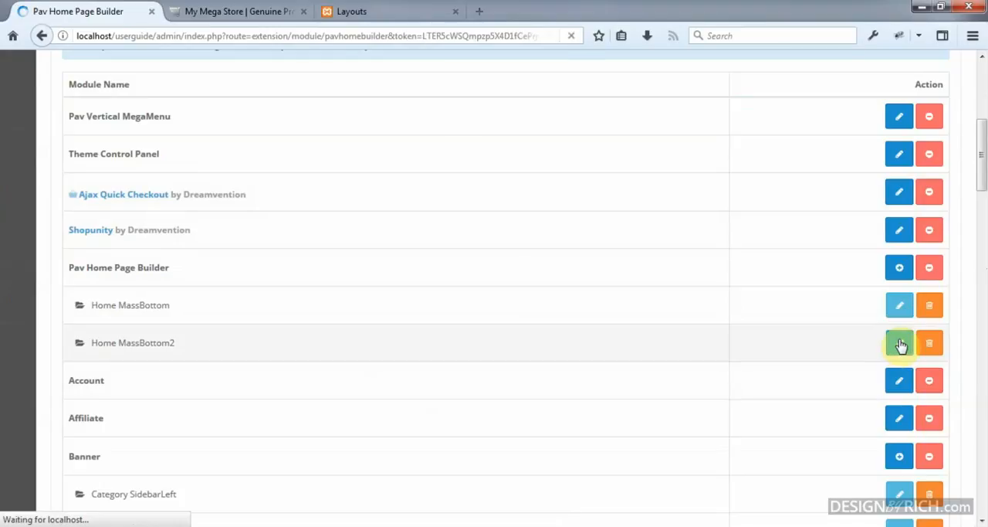
{"action": "scroll", "coordinate": [645, 226], "scroll_direction": "down", "scroll_amount": 3}
{"action": "scroll", "coordinate": [647, 226], "scroll_direction": "down", "scroll_amount": 2}
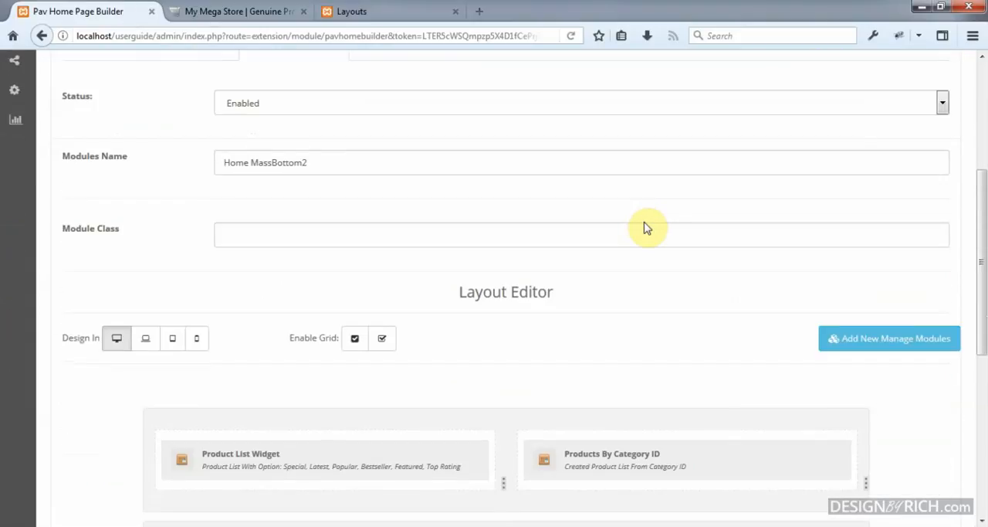
Step: Move the Home MassBottom banner row above the row with the two product widgets in the layout editor
{"action": "scroll", "coordinate": [647, 219], "scroll_direction": "down", "scroll_amount": 4}
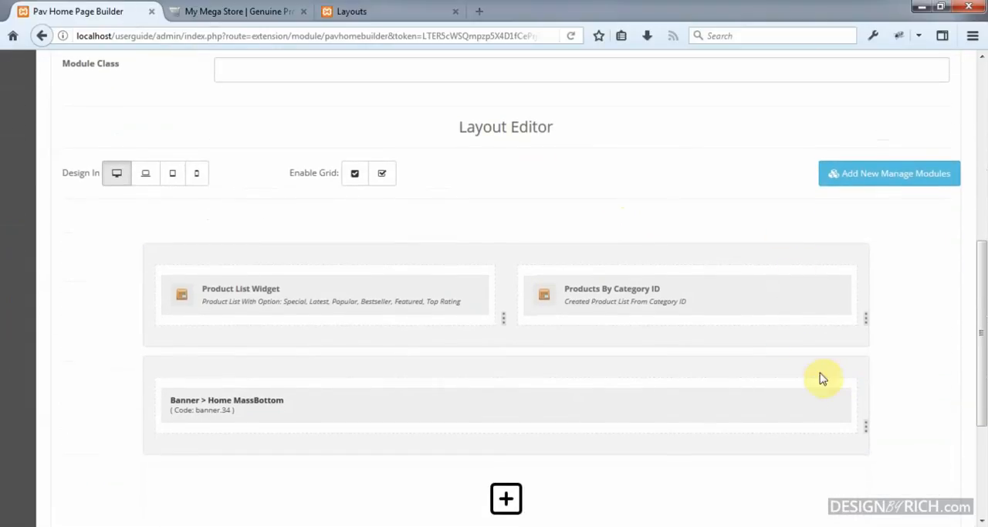
{"action": "mouse_move", "coordinate": [854, 365]}
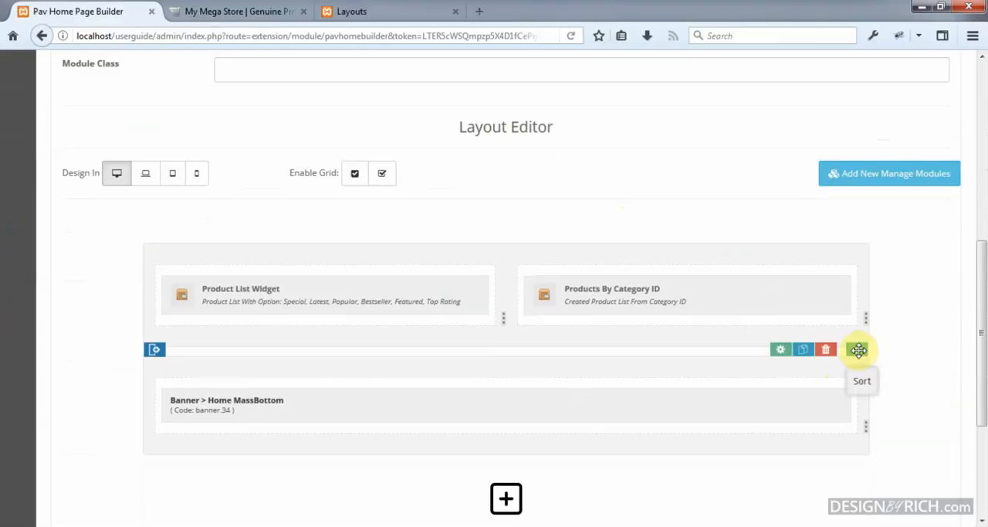
{"action": "left_click_drag", "start_coordinate": [858, 349], "coordinate": [865, 224]}
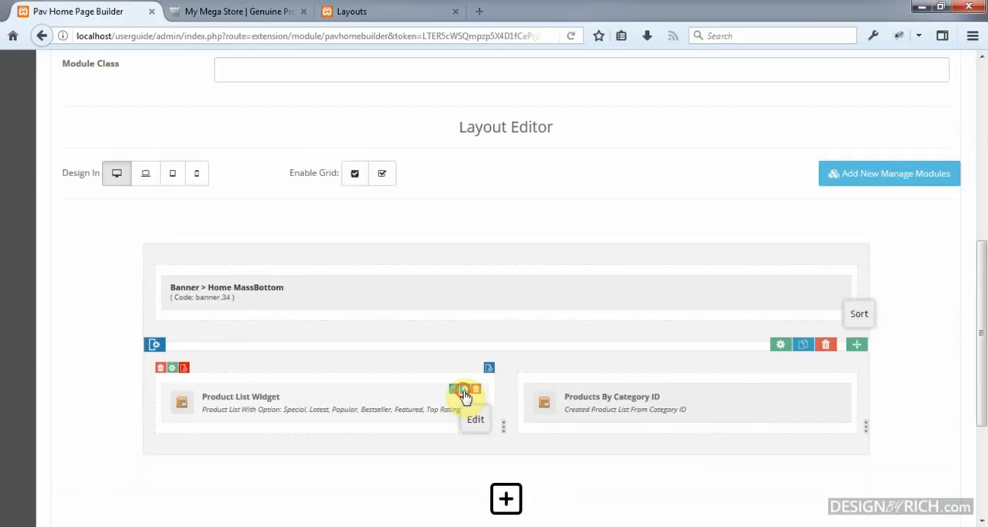
Step: Open the Product List Widget's settings, review its info and form fields, and save the widget
{"action": "left_click", "coordinate": [697, 356]}
{"action": "scroll", "coordinate": [353, 194], "scroll_direction": "down", "scroll_amount": 10}
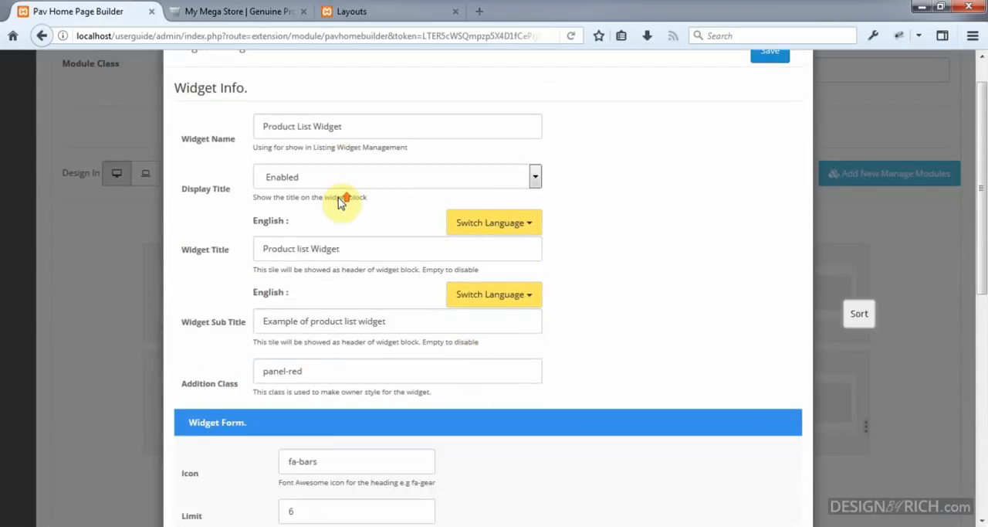
{"action": "scroll", "coordinate": [339, 199], "scroll_direction": "down", "scroll_amount": 1}
{"action": "scroll", "coordinate": [342, 200], "scroll_direction": "up", "scroll_amount": 10}
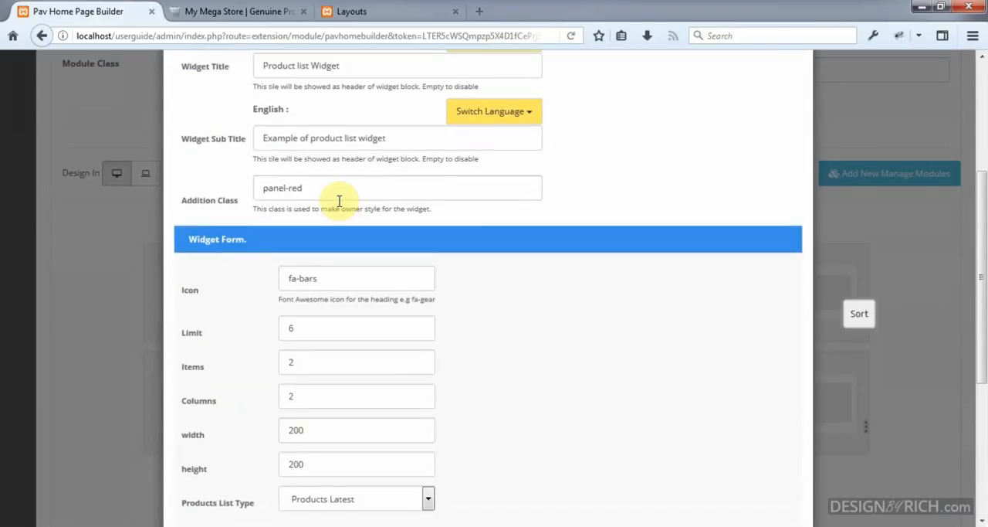
{"action": "scroll", "coordinate": [340, 207], "scroll_direction": "down", "scroll_amount": 5}
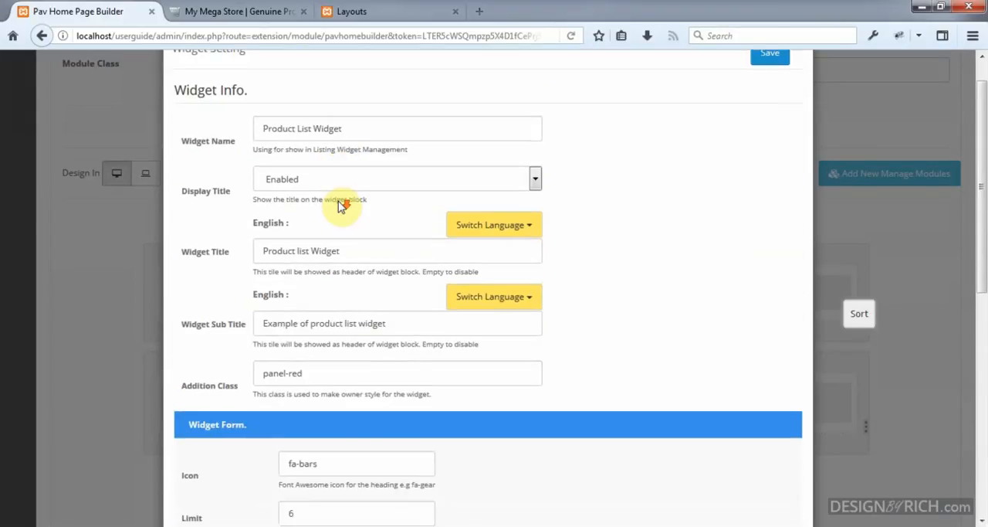
{"action": "scroll", "coordinate": [695, 320], "scroll_direction": "down", "scroll_amount": 2}
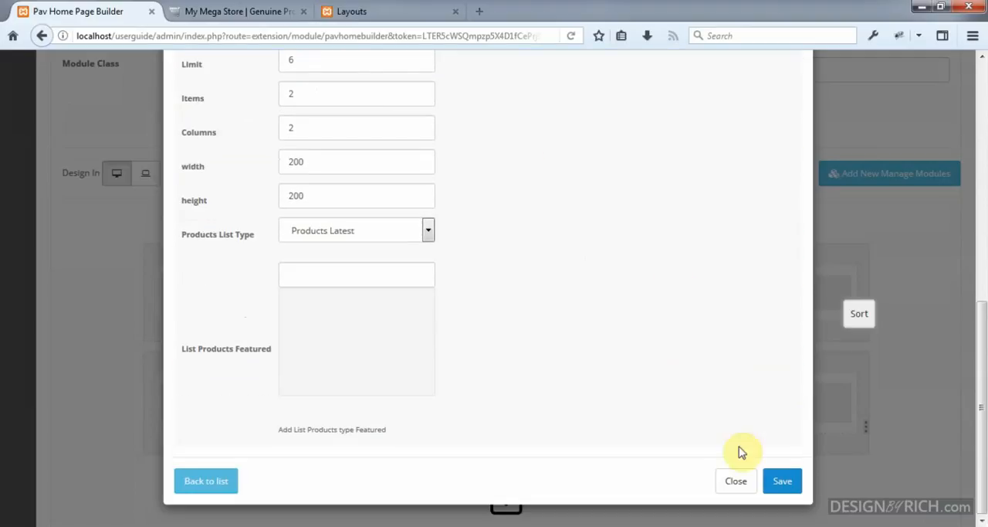
{"action": "left_click", "coordinate": [778, 479]}
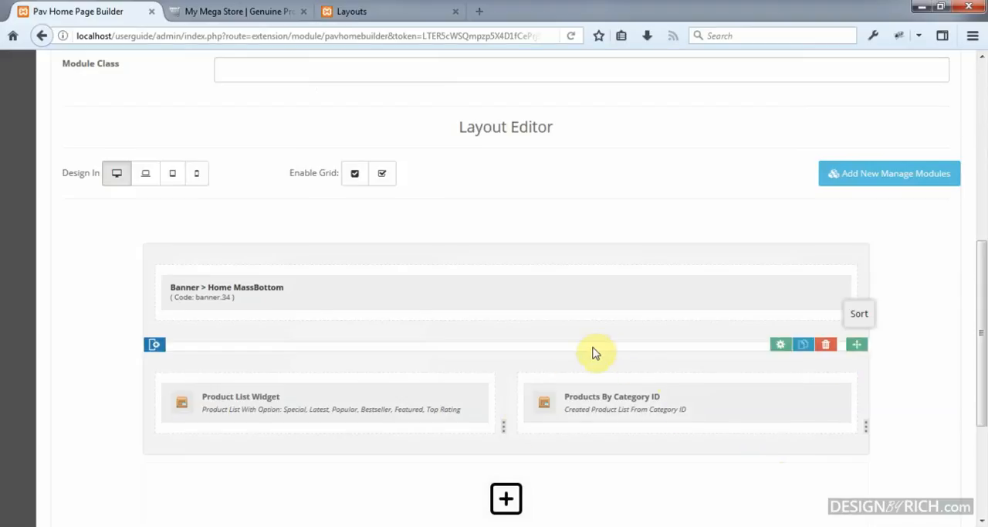
Step: Delete the Product List Widget and the empty column that held it from the layout
{"action": "mouse_move", "coordinate": [481, 410]}
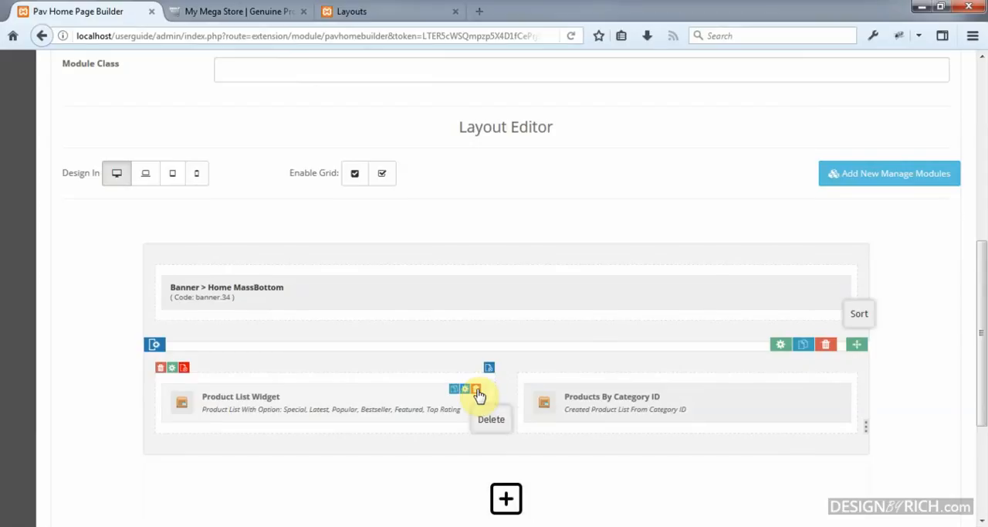
{"action": "left_click", "coordinate": [478, 389]}
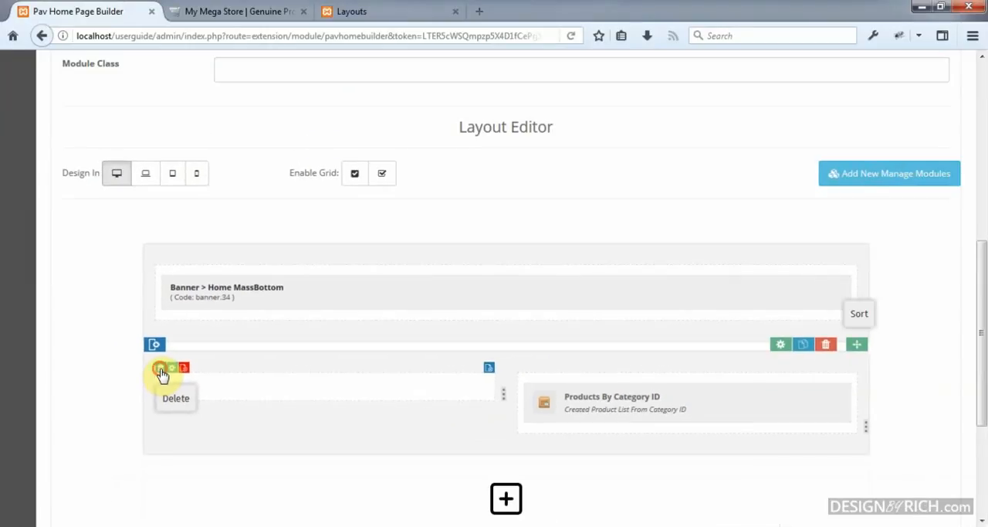
{"action": "left_click", "coordinate": [160, 369]}
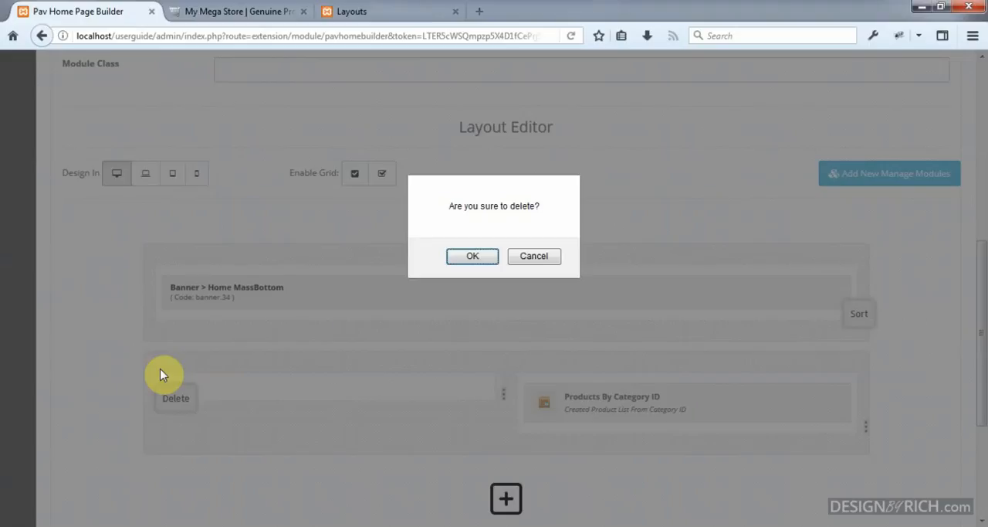
{"action": "left_click", "coordinate": [473, 261]}
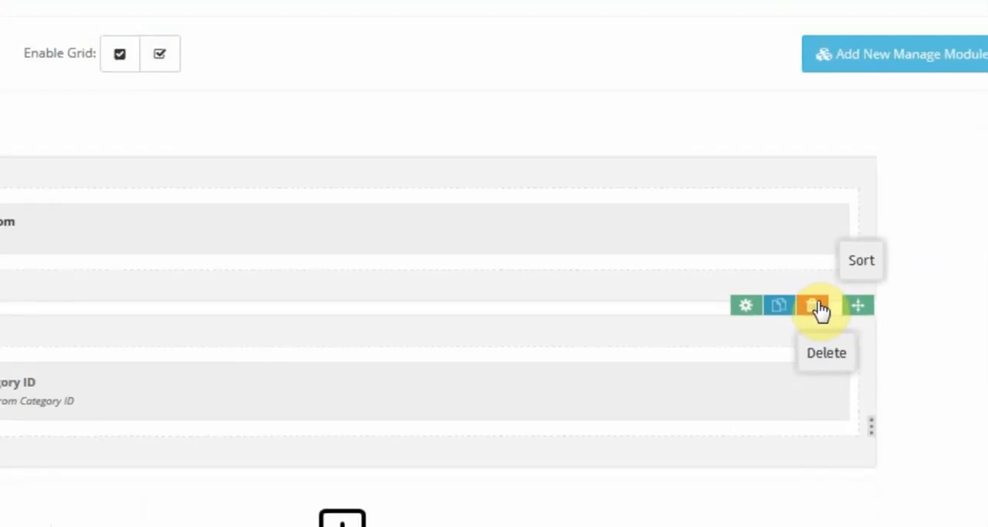
Step: Delete the row containing the Products By Category ID widget from the layout
{"action": "left_click", "coordinate": [815, 305]}
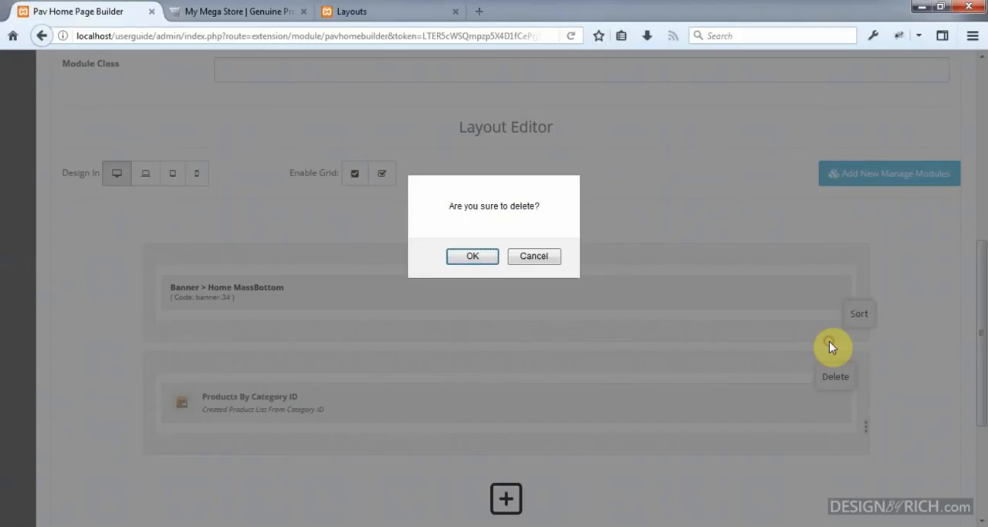
{"action": "left_click", "coordinate": [486, 258]}
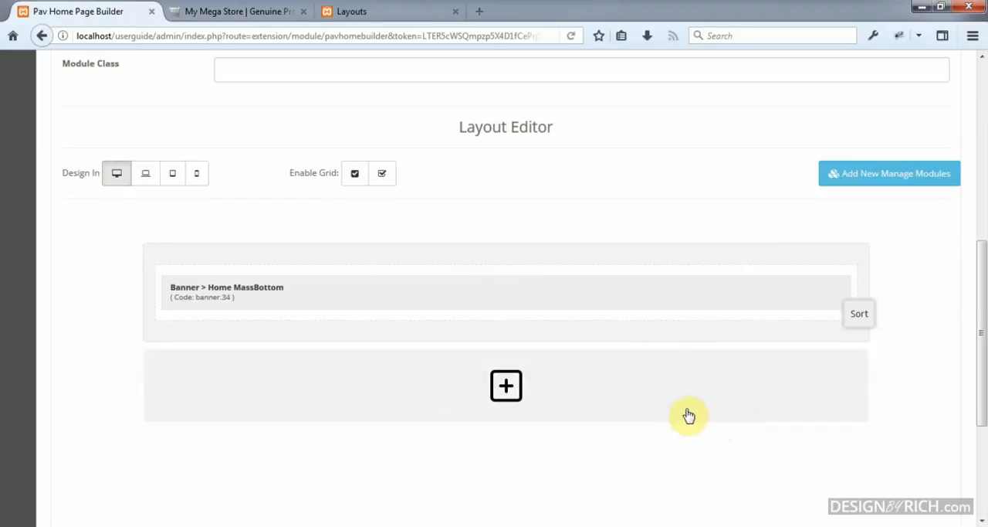
{"action": "mouse_move", "coordinate": [810, 260]}
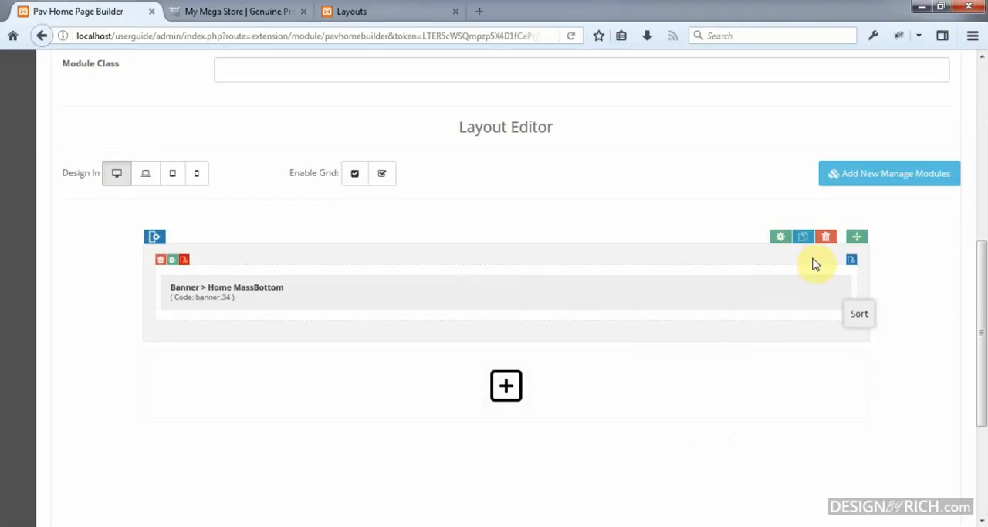
Step: Save the edited Home MassBottom2 module
{"action": "scroll", "coordinate": [815, 264], "scroll_direction": "up", "scroll_amount": 4}
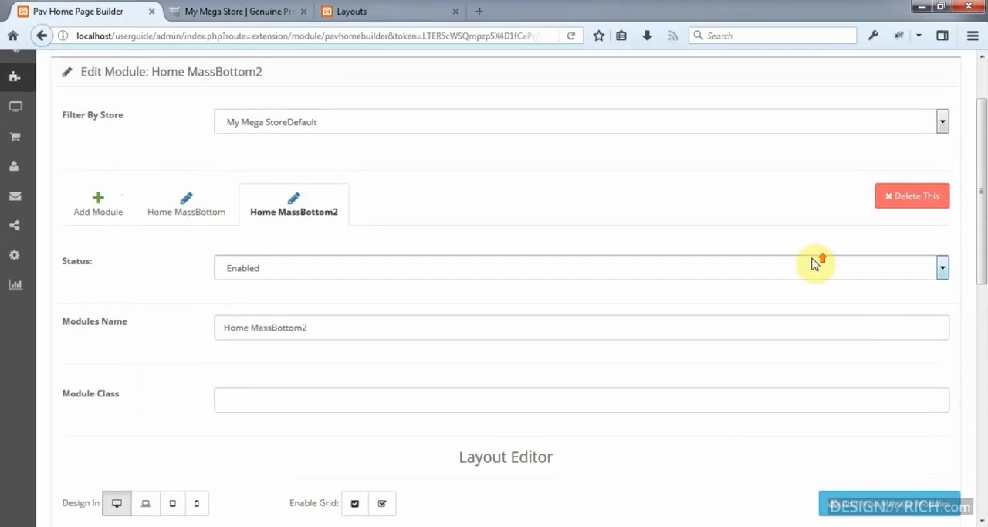
{"action": "scroll", "coordinate": [814, 264], "scroll_direction": "up", "scroll_amount": 1}
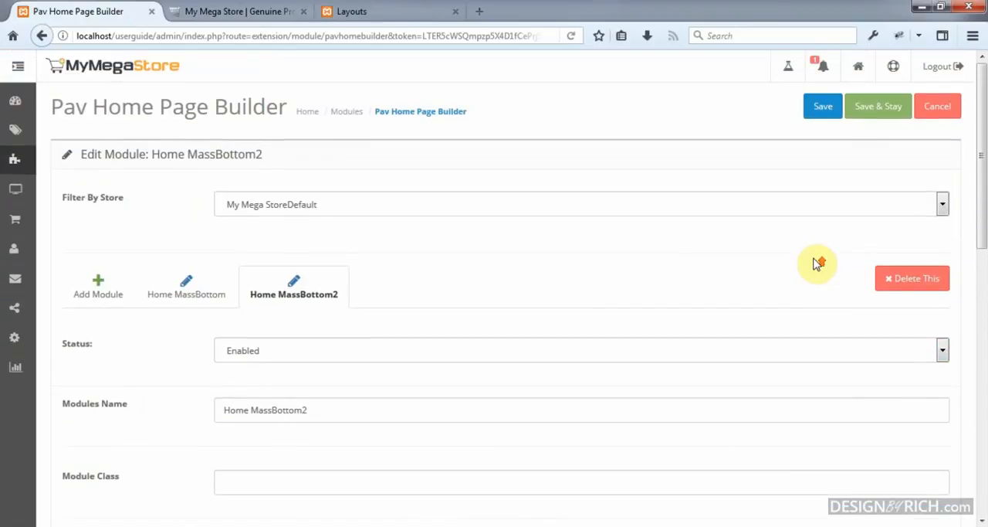
{"action": "left_click", "coordinate": [825, 108]}
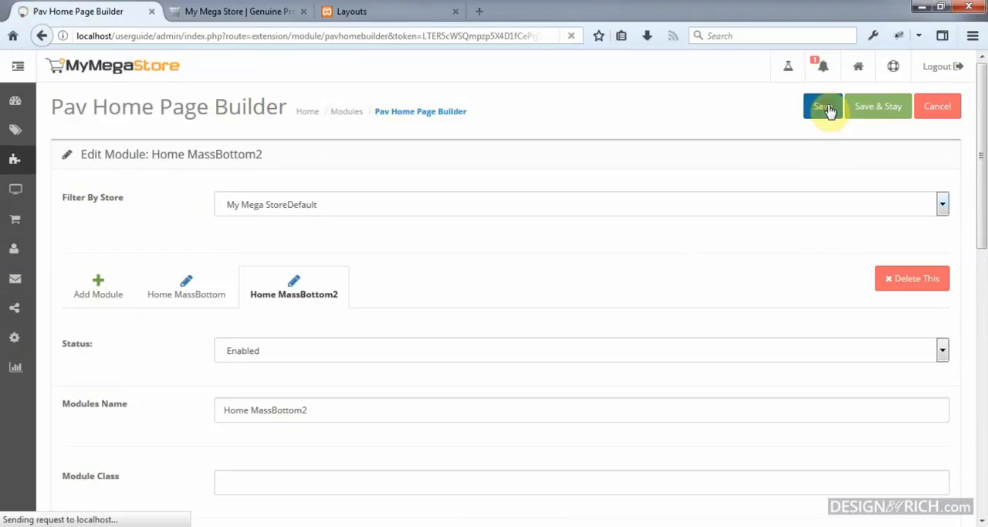